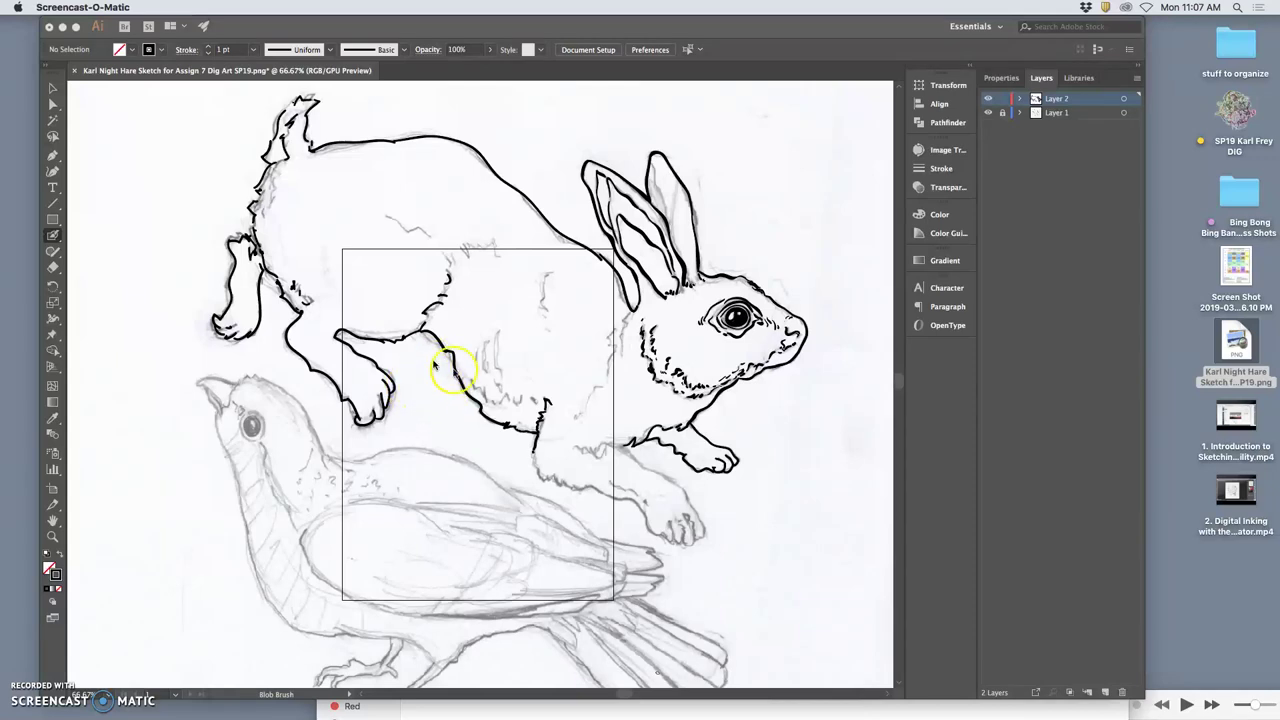
Step: Hide the Layer 1 sketch to check the inked hare lines on their own, and show it again
{"action": "left_click", "coordinate": [684, 24]}
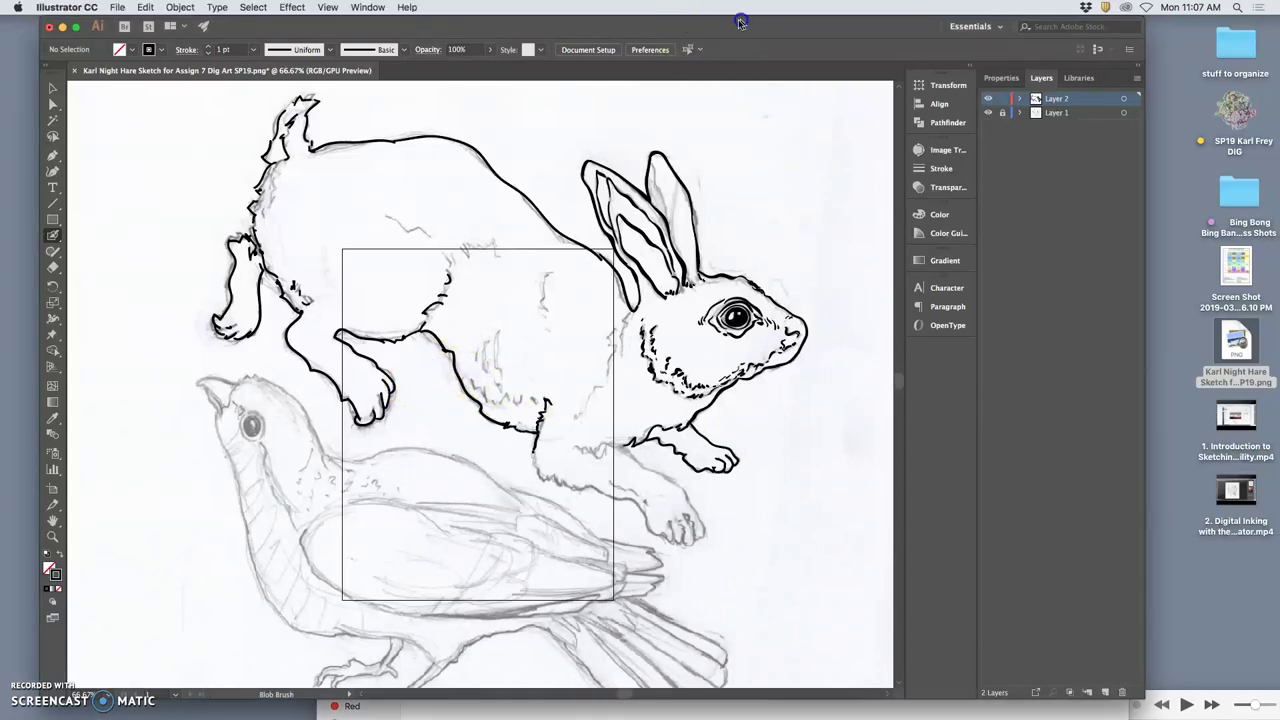
{"action": "left_click_drag", "start_coordinate": [700, 28], "coordinate": [747, 28]}
{"action": "key", "text": "super+equal"}
{"action": "key", "text": "super+equal"}
{"action": "key", "text": "super+equal"}
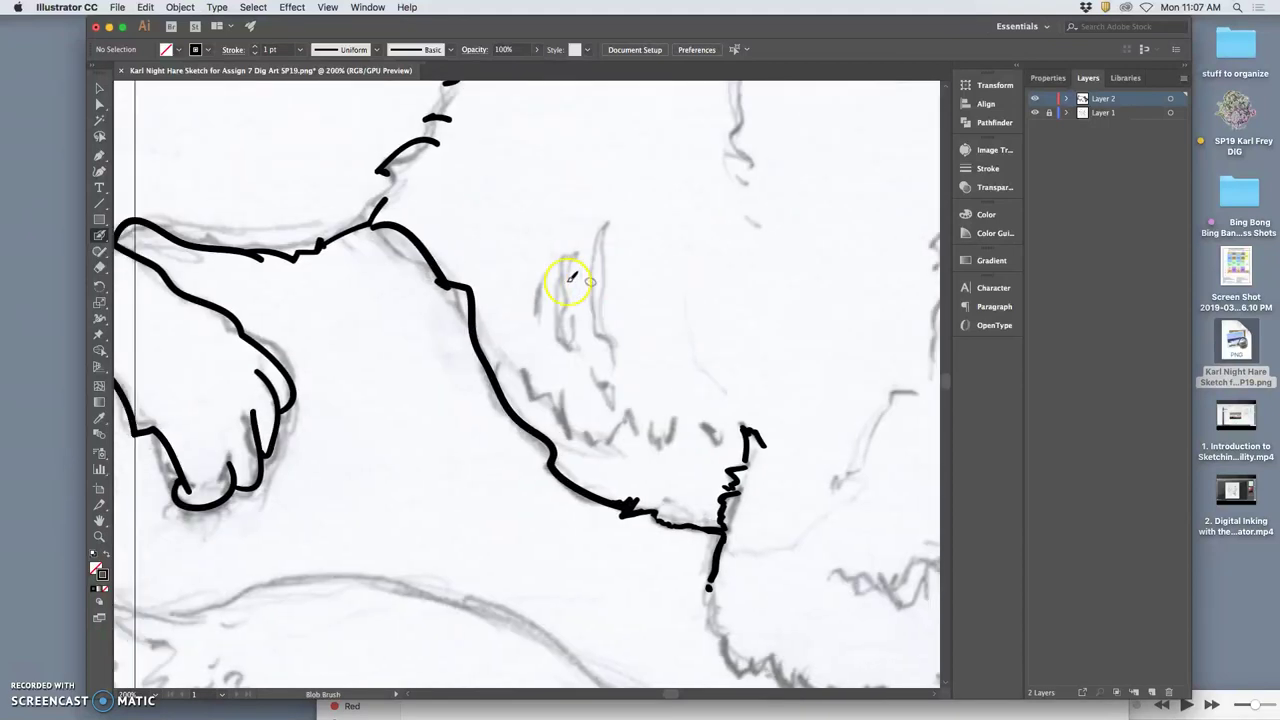
{"action": "scroll", "coordinate": [570, 277], "scroll_direction": "left", "scroll_amount": 5}
{"action": "left_click", "coordinate": [1035, 112]}
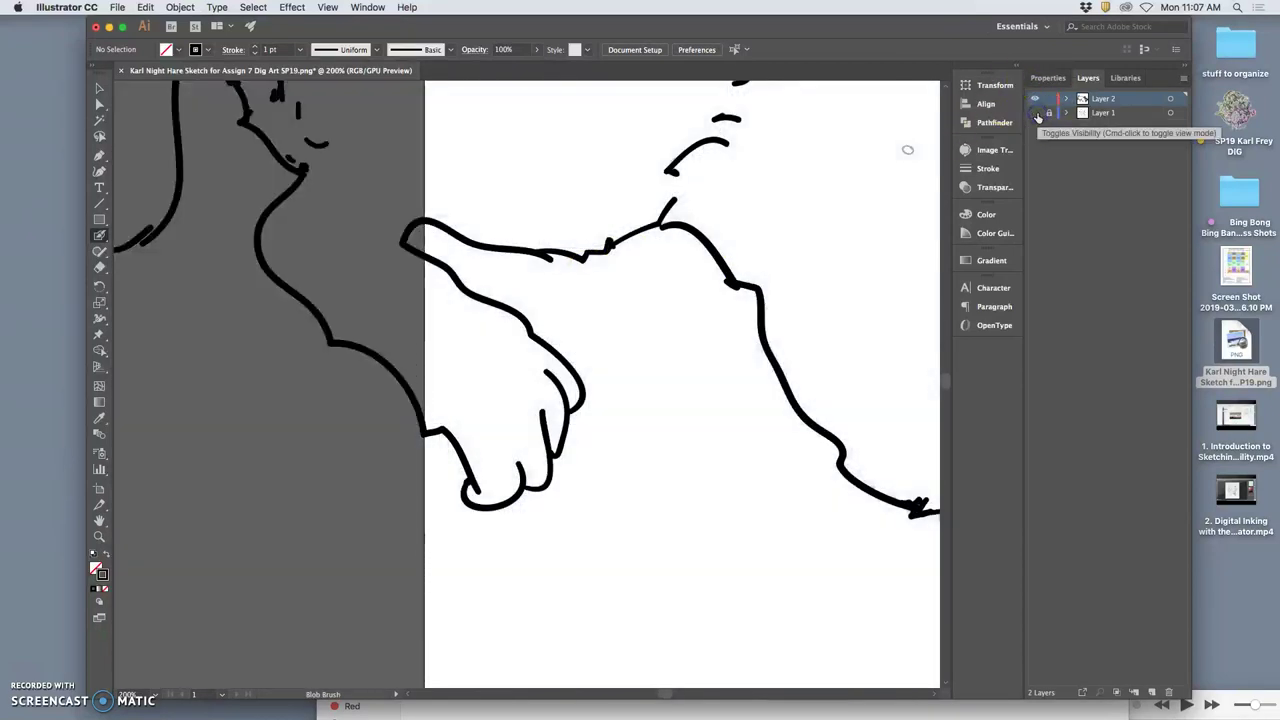
{"action": "left_click", "coordinate": [1035, 112]}
Step: Adjust the angle and size of the Eraser tool in its options
{"action": "key", "text": "super+minus"}
{"action": "key", "text": "super+equal"}
{"action": "key", "text": "super+equal"}
{"action": "key", "text": "super+equal"}
{"action": "key", "text": "super+equal"}
{"action": "key", "text": "super+equal"}
{"action": "key", "text": "super+equal"}
{"action": "key", "text": "super+equal"}
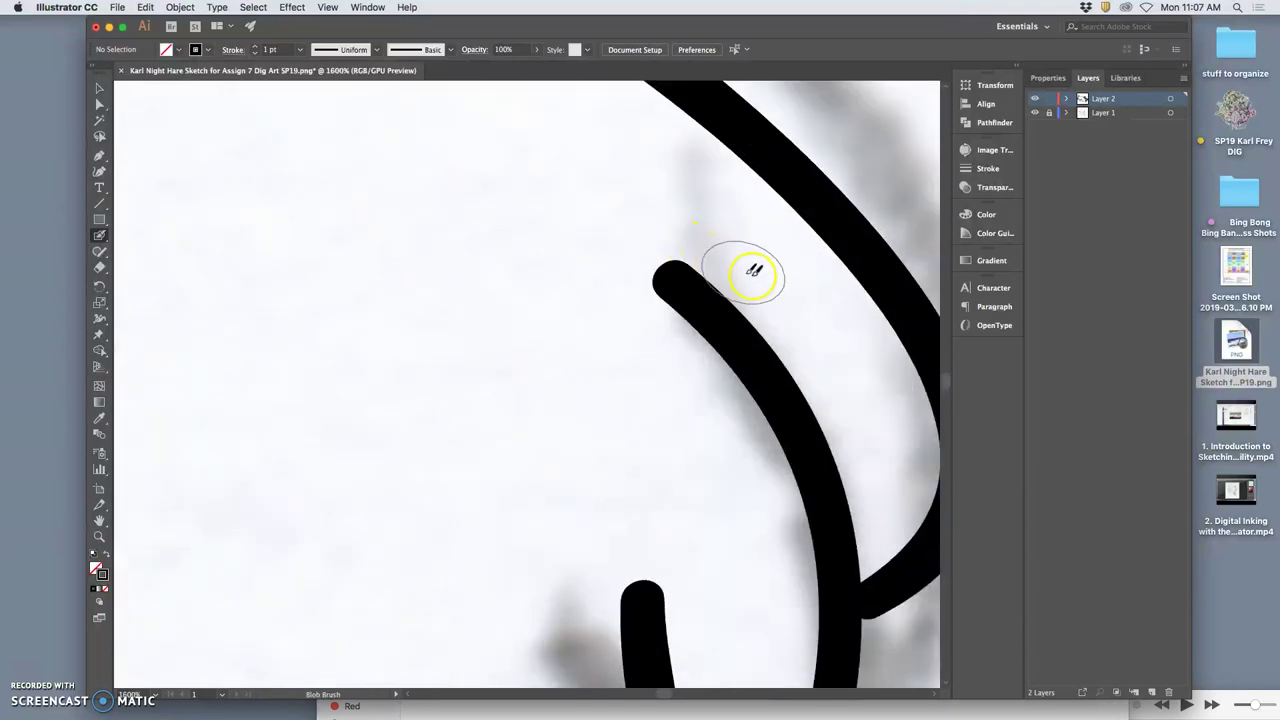
{"action": "scroll", "coordinate": [757, 270], "scroll_direction": "right", "scroll_amount": 5}
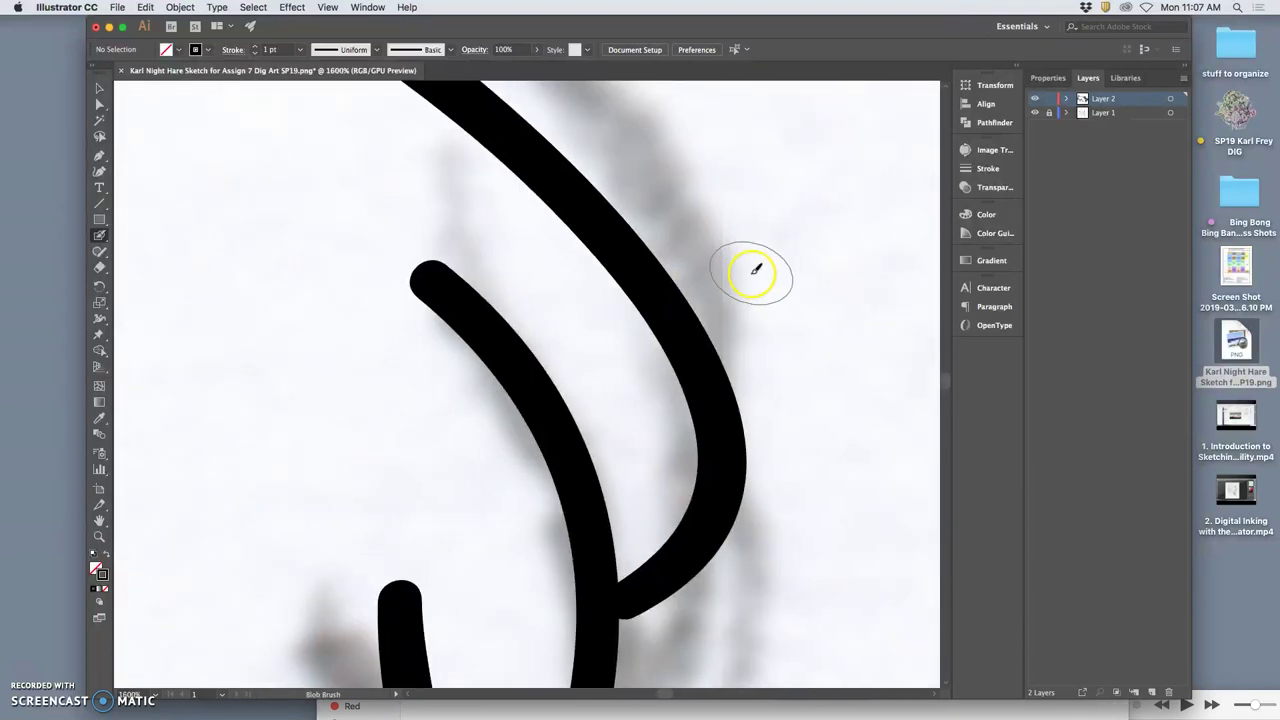
{"action": "left_click", "coordinate": [99, 267]}
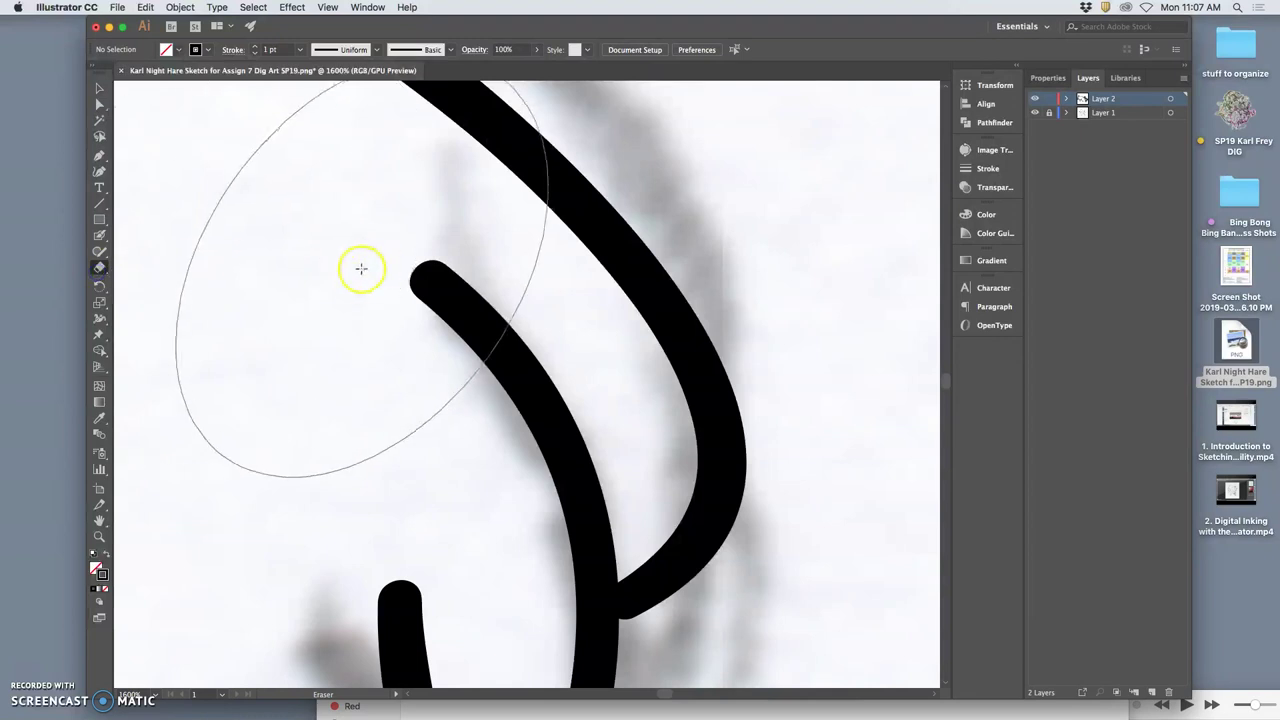
{"action": "double_click", "coordinate": [99, 267]}
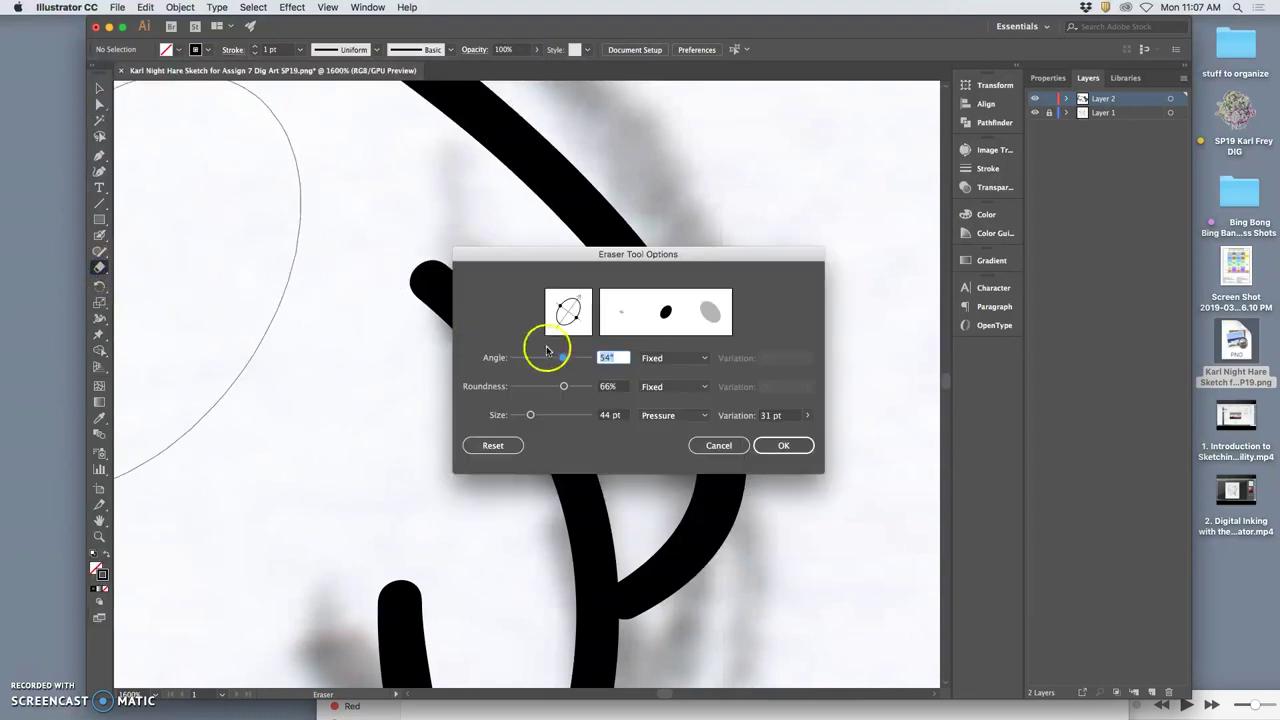
{"action": "mouse_move", "coordinate": [547, 354]}
{"action": "left_mouse_down"}
{"action": "mouse_move", "coordinate": [522, 360]}
{"action": "mouse_move", "coordinate": [547, 356]}
{"action": "left_mouse_up"}
{"action": "left_click_drag", "start_coordinate": [530, 415], "coordinate": [529, 418]}
{"action": "left_click", "coordinate": [779, 441]}
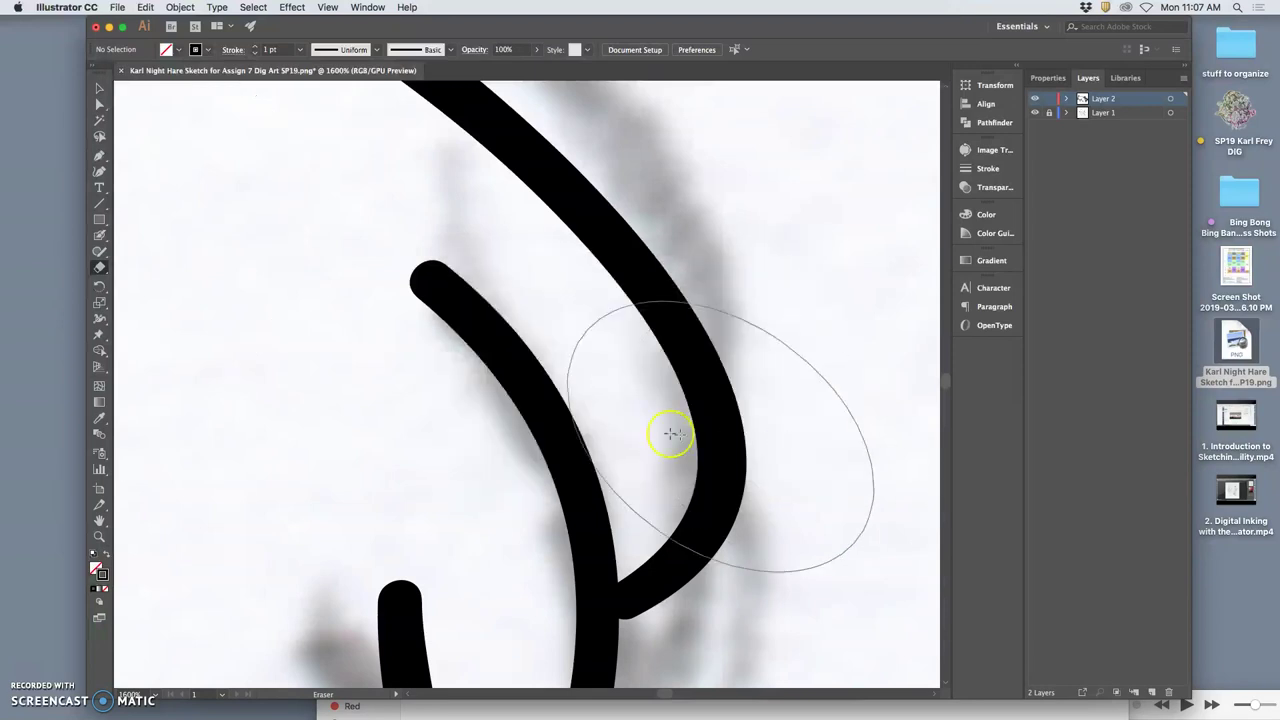
Step: Reshape the rounded ends of the two toe lines on the hare's nearer hind paw into tapered points with the Pencil tool
{"action": "left_click_drag", "start_coordinate": [99, 251], "coordinate": [165, 267]}
{"action": "left_click", "coordinate": [486, 329], "text": "super"}
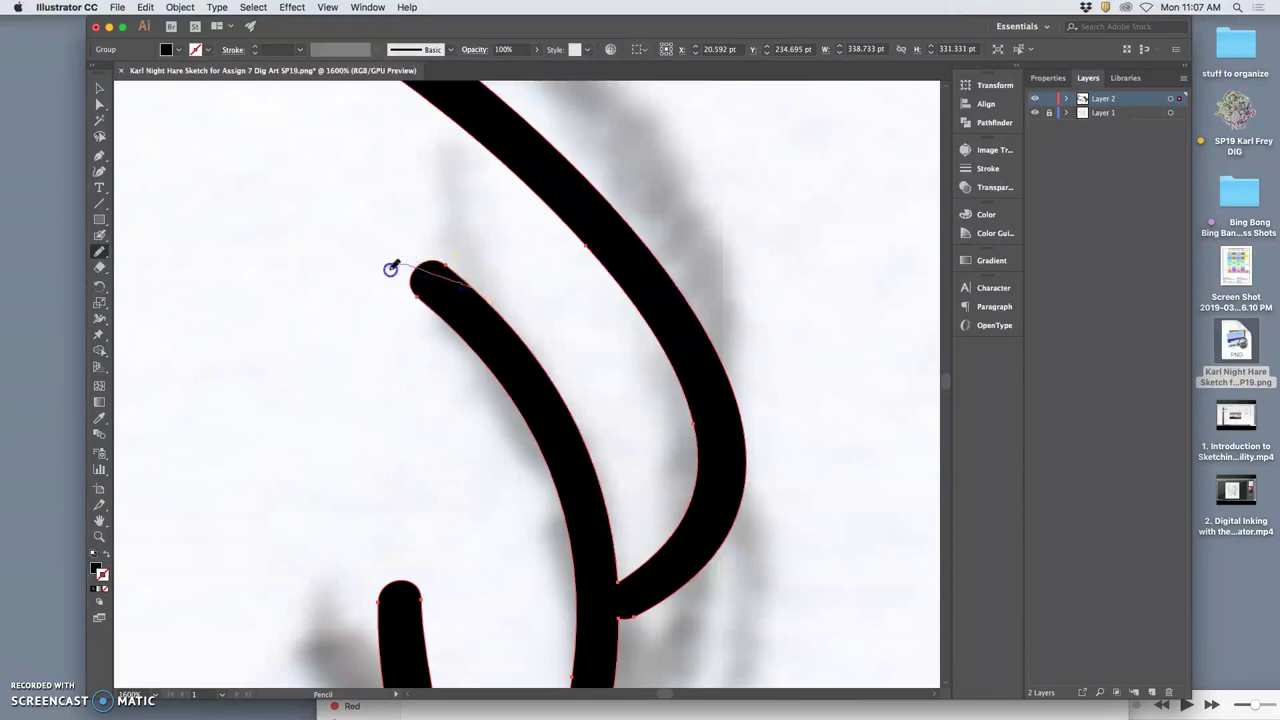
{"action": "left_click_drag", "start_coordinate": [450, 323], "coordinate": [452, 326]}
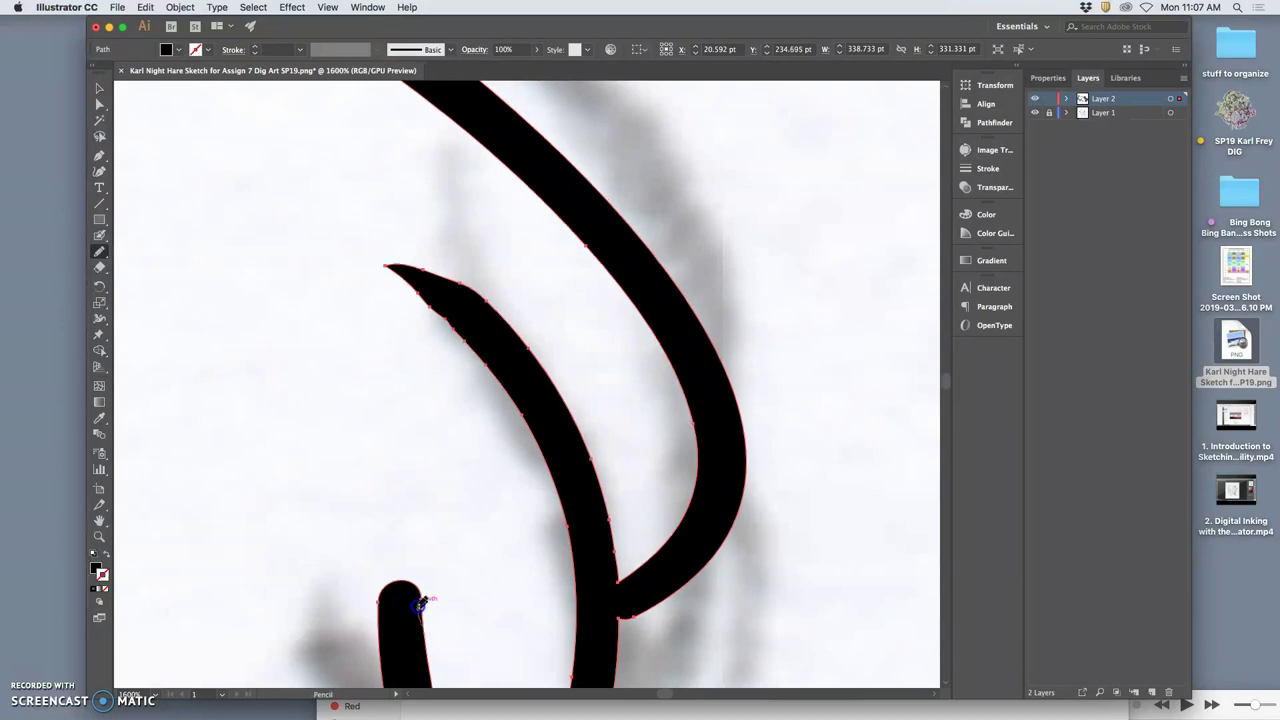
{"action": "left_click_drag", "start_coordinate": [379, 605], "coordinate": [383, 648]}
Step: Close the gaps in the hare's rump and upper hind-leg outlines with short Blob Brush strokes
{"action": "key", "text": "super+minus"}
{"action": "key", "text": "super+minus"}
{"action": "key", "text": "super+minus"}
{"action": "key", "text": "super+minus"}
{"action": "key", "text": "super+minus"}
{"action": "key", "text": "super+minus"}
{"action": "key", "text": "super+minus"}
{"action": "key", "text": "super+minus"}
{"action": "key", "text": "super+minus"}
{"action": "key", "text": "super+minus"}
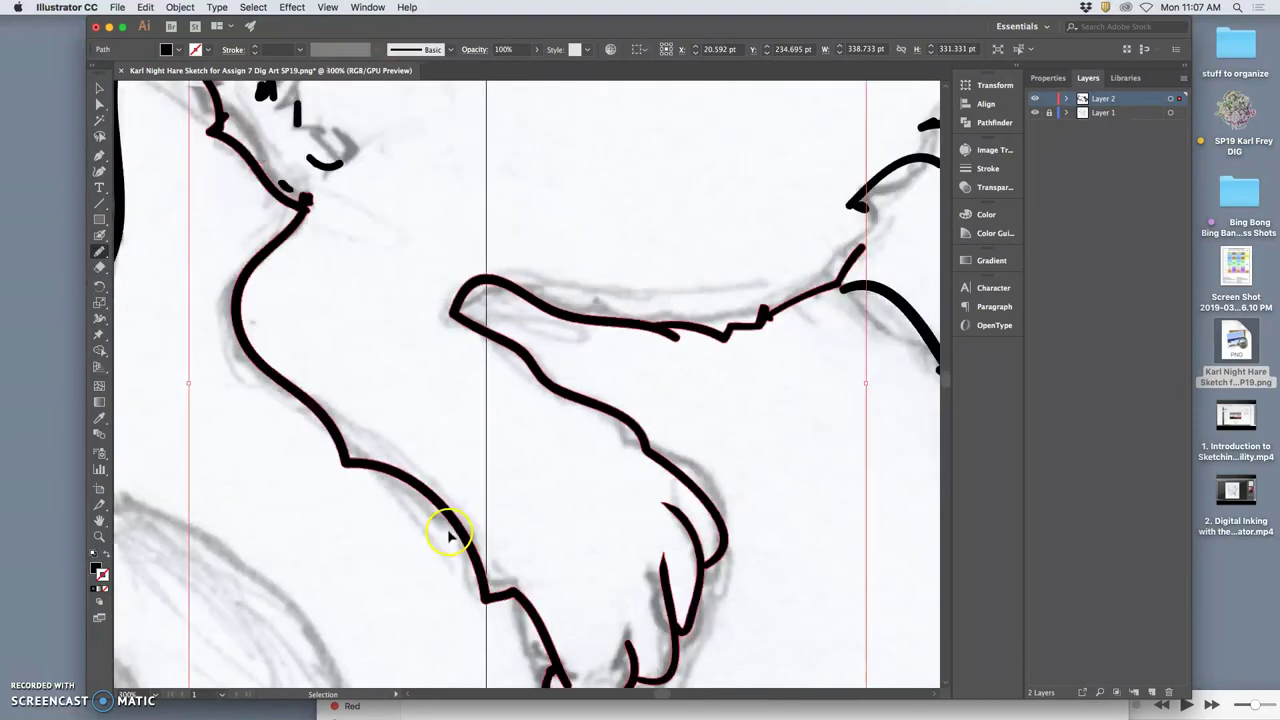
{"action": "key", "text": "super+plus"}
{"action": "key", "text": "super+plus"}
{"action": "key", "text": "super+plus"}
{"action": "key", "text": "super+plus"}
{"action": "key", "text": "super+plus"}
{"action": "key", "text": "super+plus"}
{"action": "left_click_drag", "start_coordinate": [343, 237], "coordinate": [582, 479]}
{"action": "scroll", "coordinate": [582, 479], "scroll_direction": "up", "scroll_amount": 5}
{"action": "left_click", "coordinate": [99, 234]}
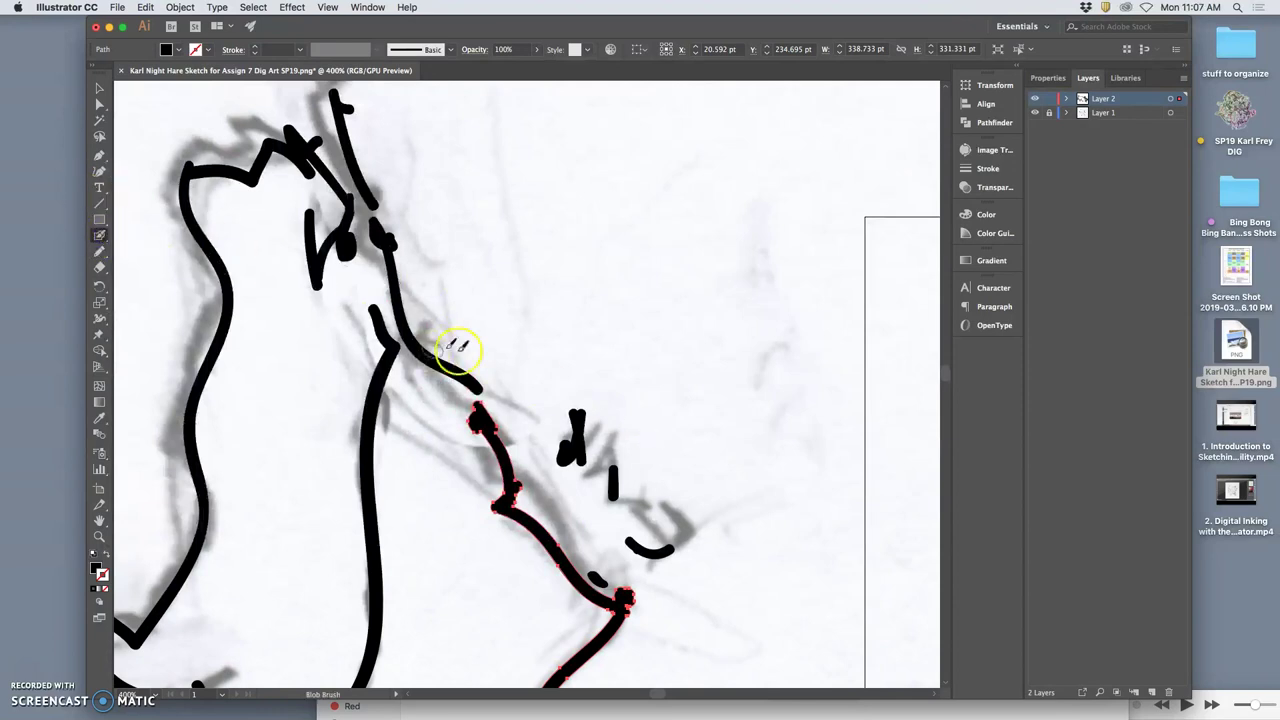
{"action": "left_click_drag", "start_coordinate": [457, 349], "coordinate": [483, 422]}
{"action": "mouse_move", "coordinate": [369, 204]}
{"action": "left_mouse_down"}
{"action": "mouse_move", "coordinate": [338, 183]}
{"action": "mouse_move", "coordinate": [371, 201]}
{"action": "left_mouse_up"}
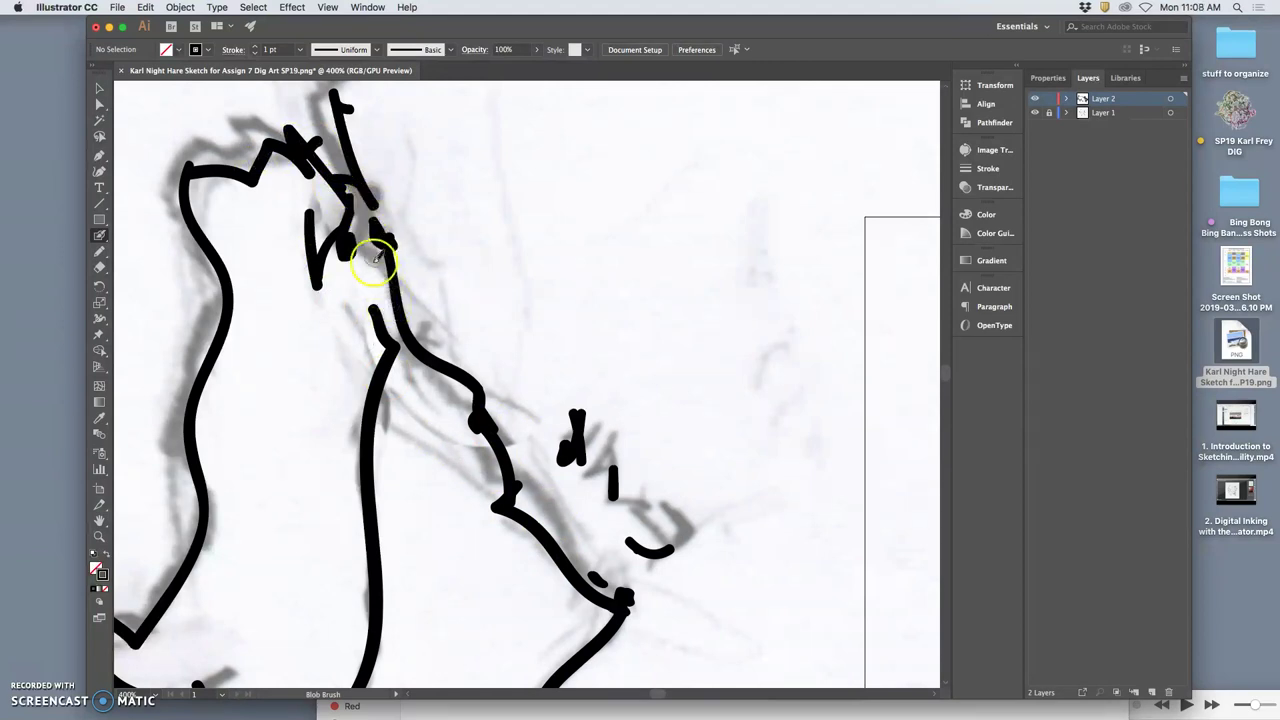
{"action": "left_click_drag", "start_coordinate": [395, 365], "coordinate": [402, 346]}
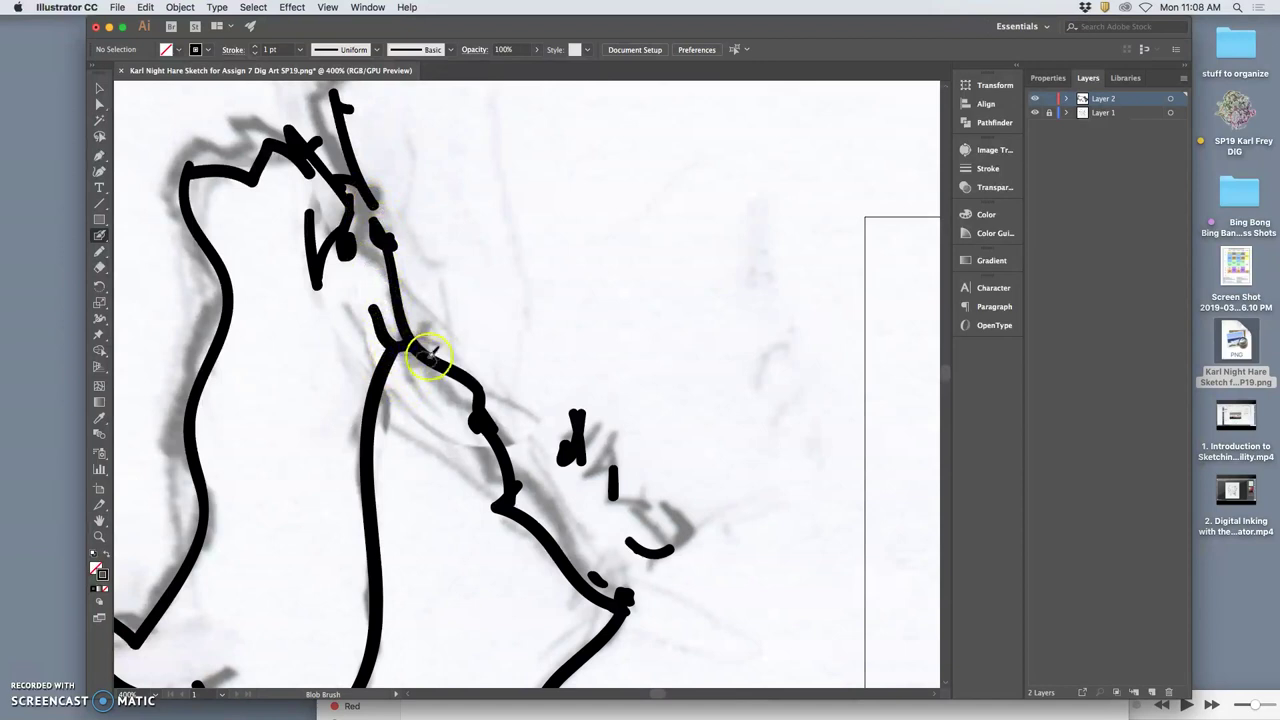
{"action": "left_click_drag", "start_coordinate": [427, 243], "coordinate": [430, 295]}
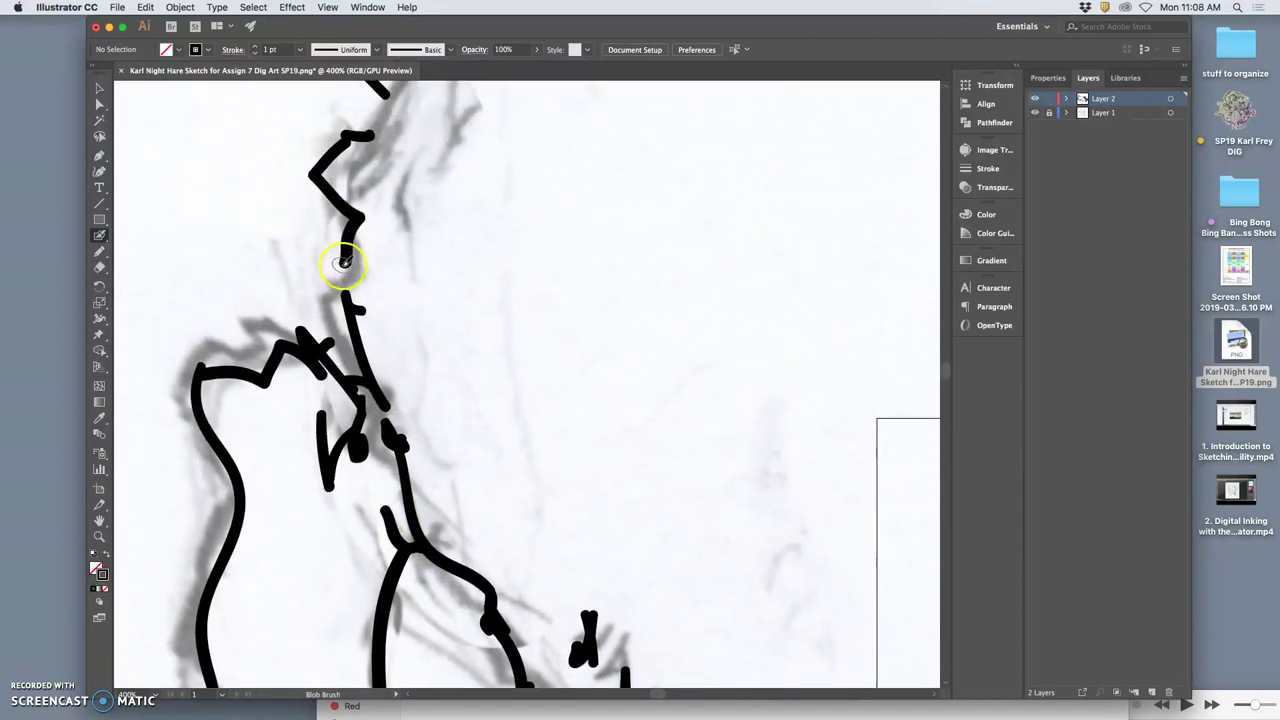
{"action": "left_click_drag", "start_coordinate": [343, 265], "coordinate": [362, 350]}
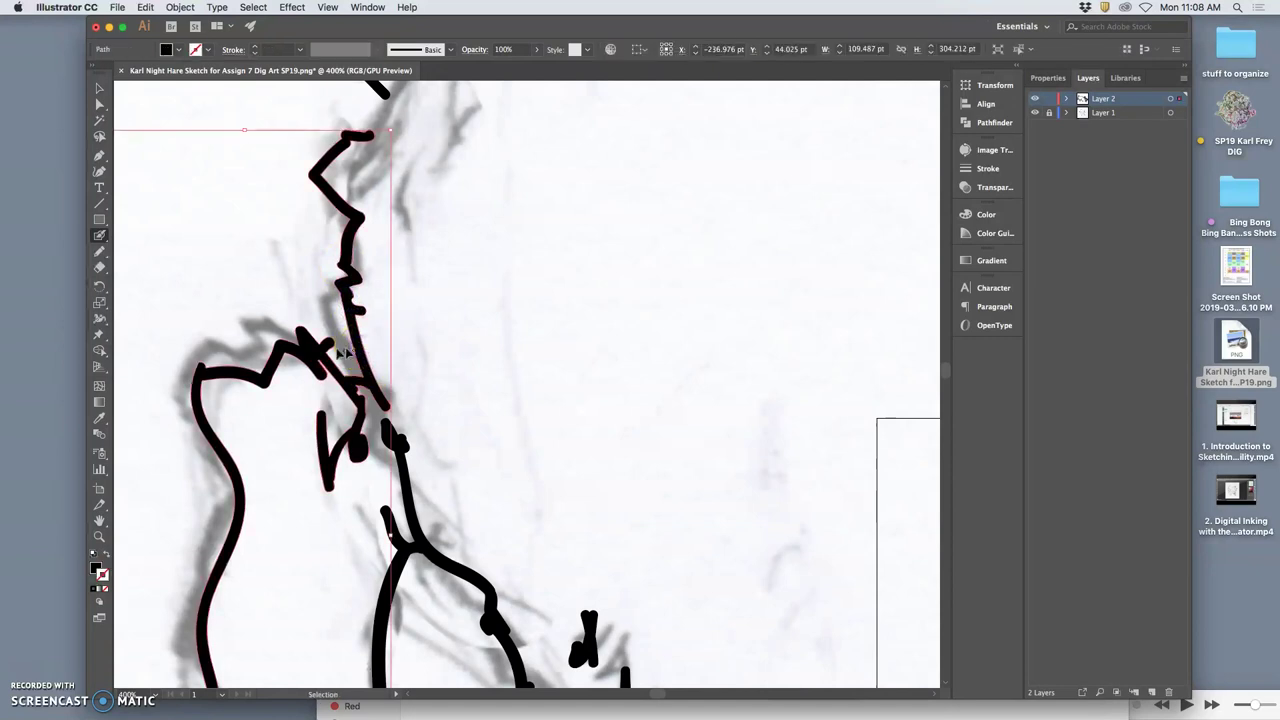
Step: Join the toe strokes of the hare's rear hind paw into one continuous outline and select the merged path
{"action": "key", "text": "space"}
{"action": "mouse_move", "coordinate": [445, 441]}
{"action": "left_mouse_down"}
{"action": "mouse_move", "coordinate": [480, 191]}
{"action": "mouse_move", "coordinate": [509, 214]}
{"action": "mouse_move", "coordinate": [521, 197]}
{"action": "left_mouse_up"}
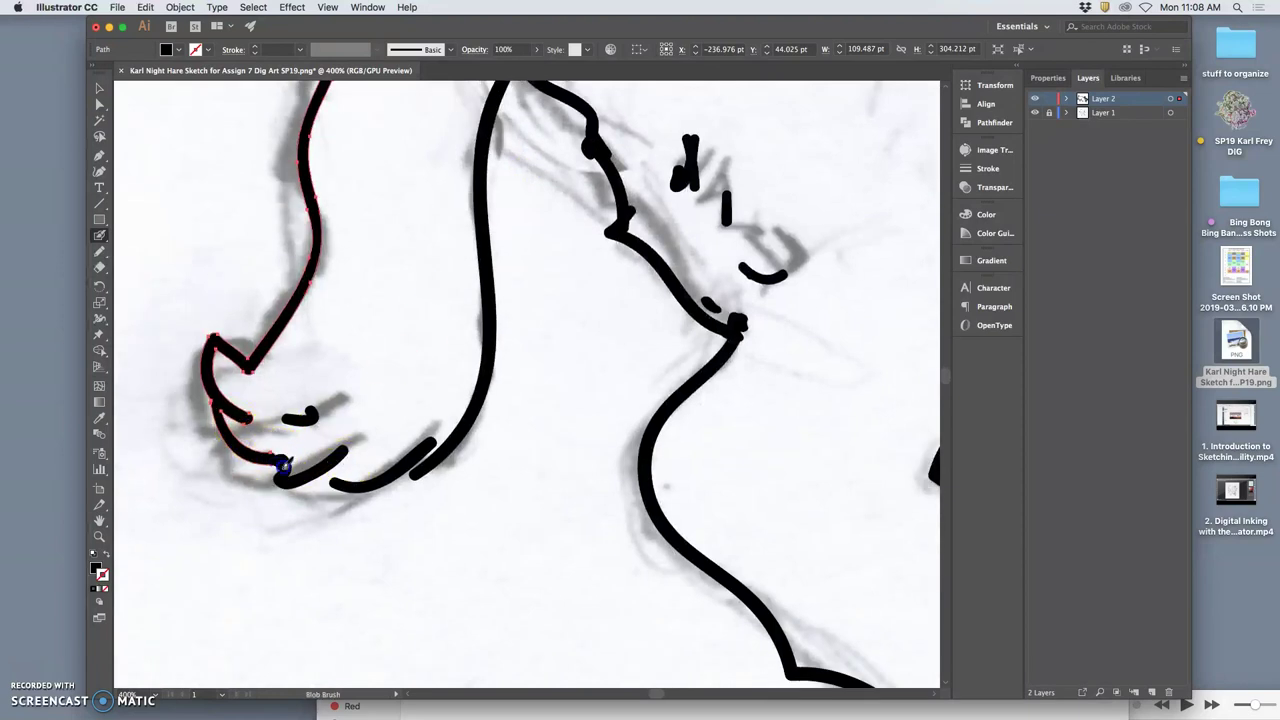
{"action": "mouse_move", "coordinate": [282, 468]}
{"action": "left_mouse_down"}
{"action": "mouse_move", "coordinate": [314, 490]}
{"action": "mouse_move", "coordinate": [318, 460]}
{"action": "mouse_move", "coordinate": [325, 472]}
{"action": "mouse_move", "coordinate": [413, 466]}
{"action": "left_mouse_up"}
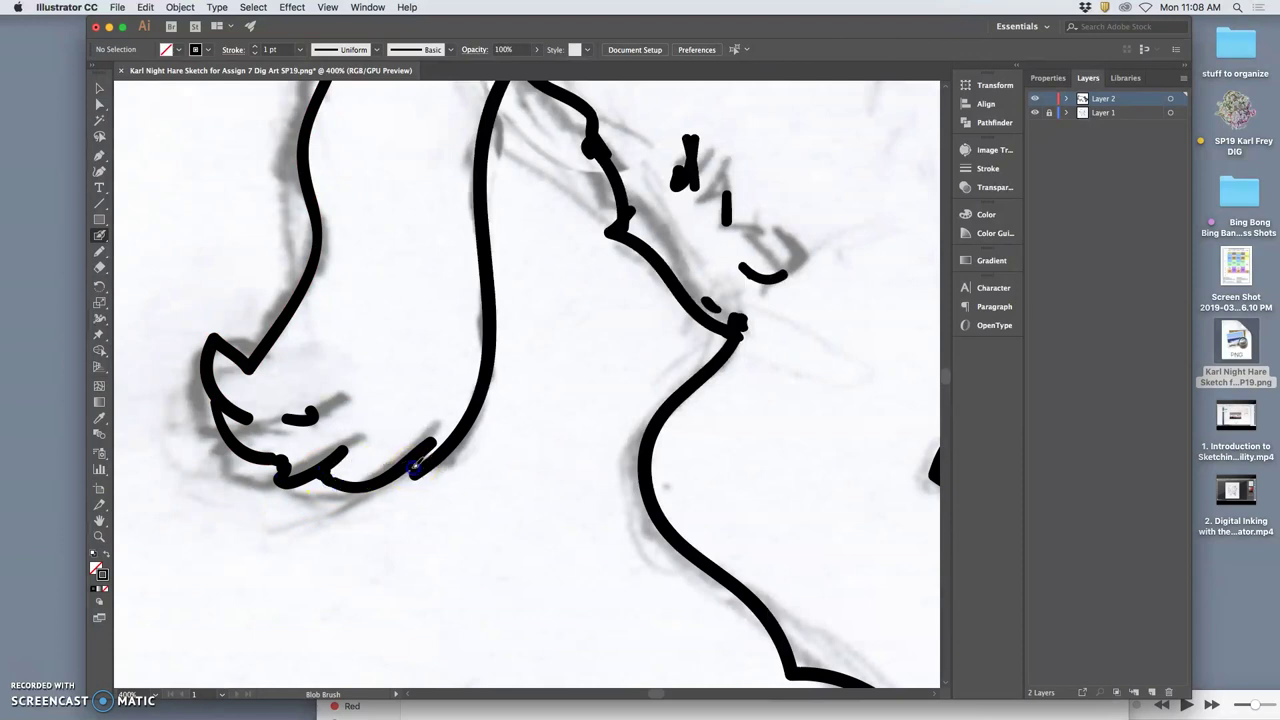
{"action": "left_click", "coordinate": [474, 424], "text": "super"}
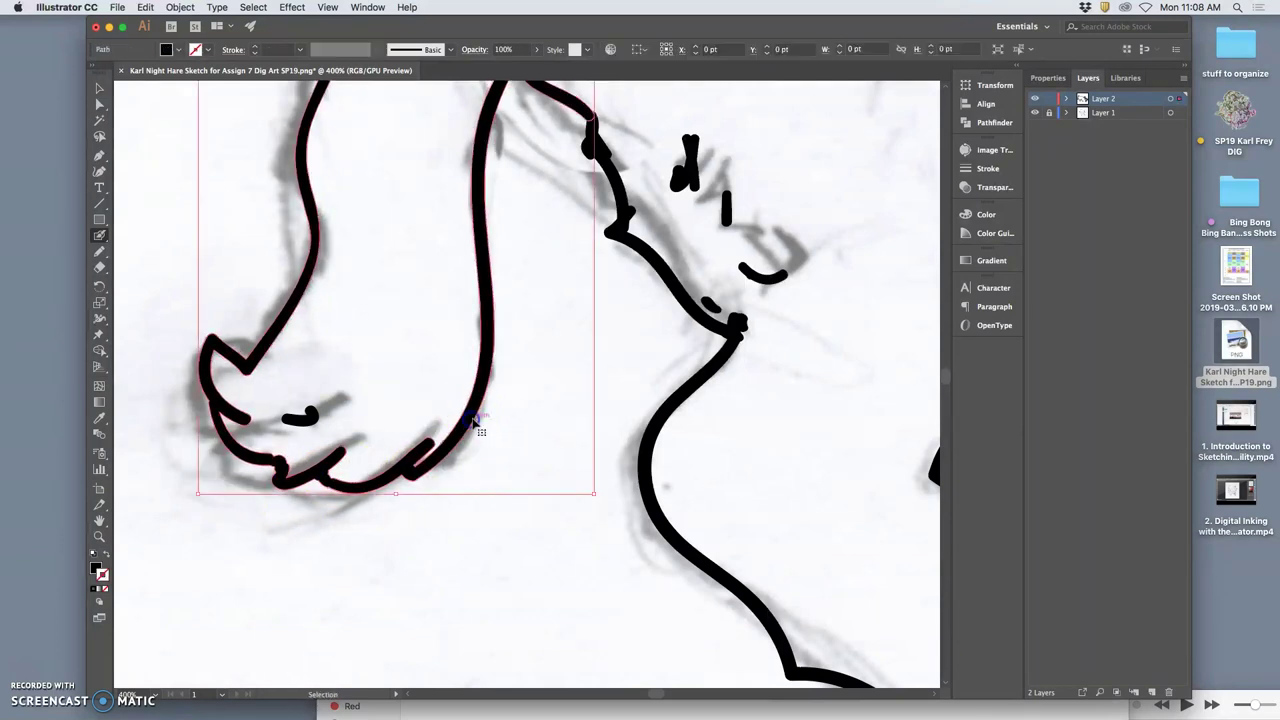
Step: Bridge the gap between the two hind-leg outlines below the haunch with the Blob Brush and select them
{"action": "left_click_drag", "start_coordinate": [580, 277], "coordinate": [501, 462]}
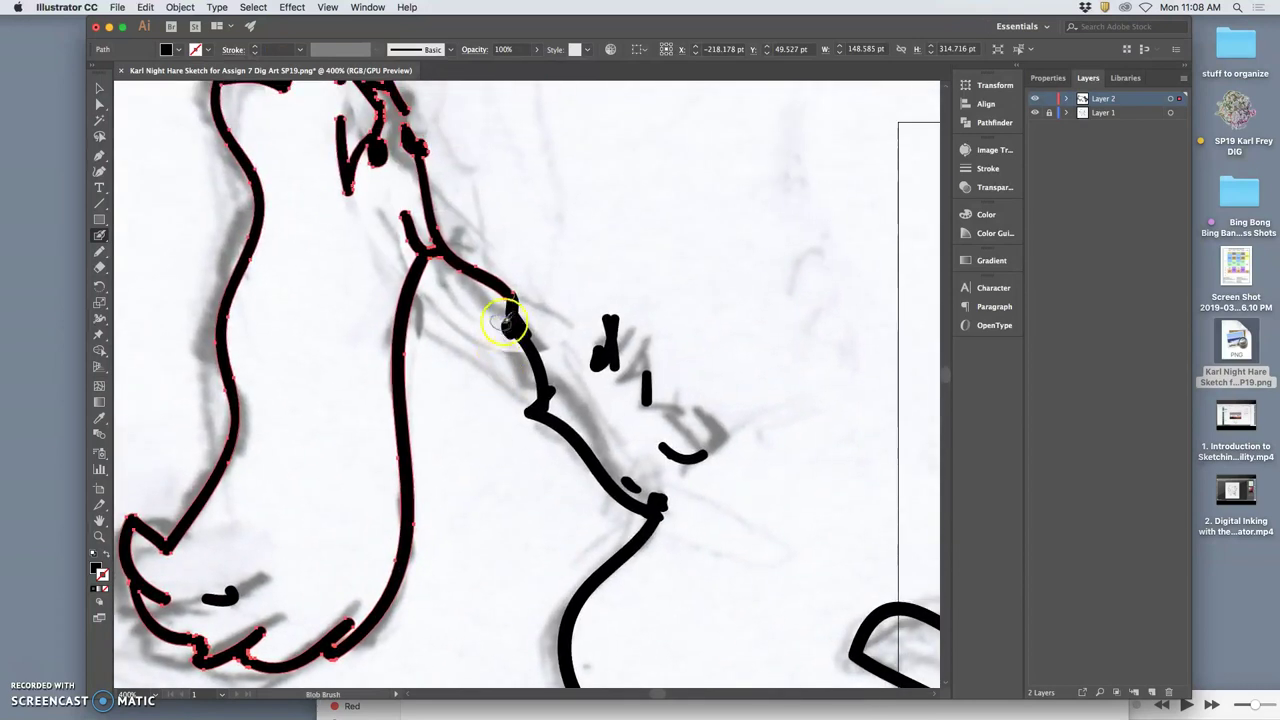
{"action": "left_click", "coordinate": [513, 302]}
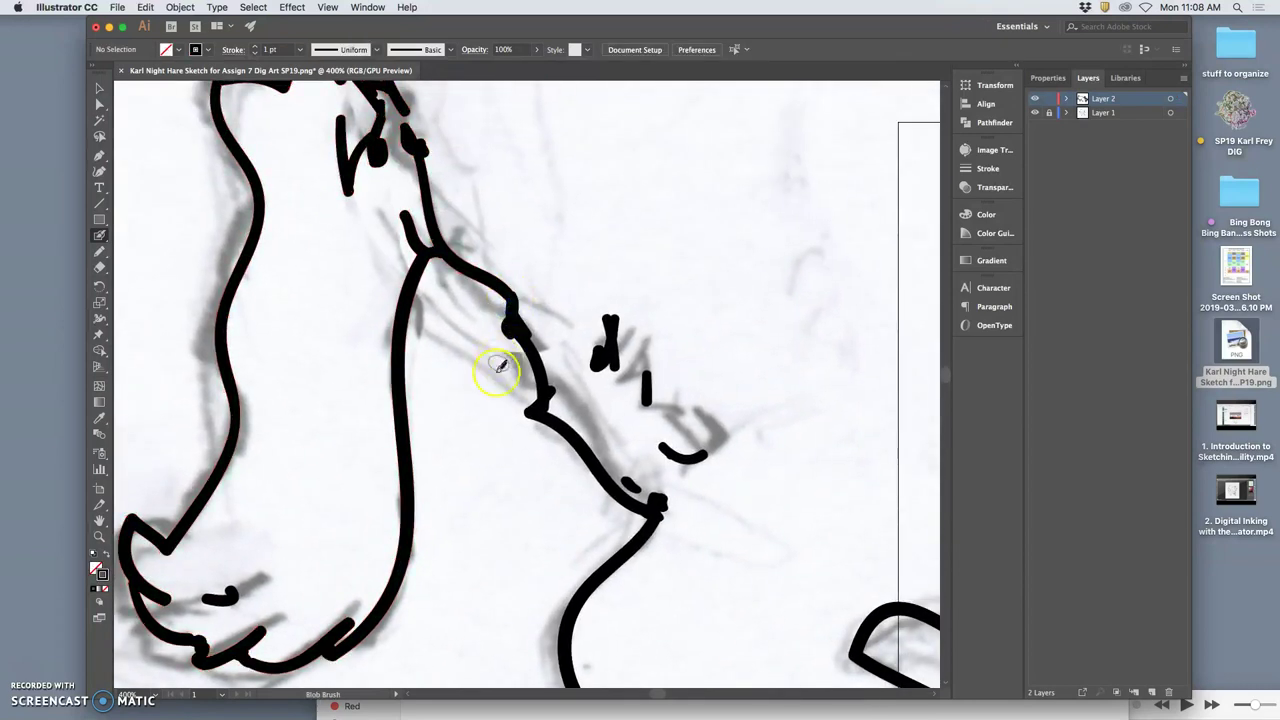
{"action": "left_click", "coordinate": [513, 321], "text": "super"}
{"action": "left_click", "coordinate": [495, 285], "text": "super"}
{"action": "left_click_drag", "start_coordinate": [512, 310], "coordinate": [516, 336]}
Step: Merge the selected hind-leg outlines into one shape with the Pathfinder Unite operation
{"action": "key", "text": "super+a"}
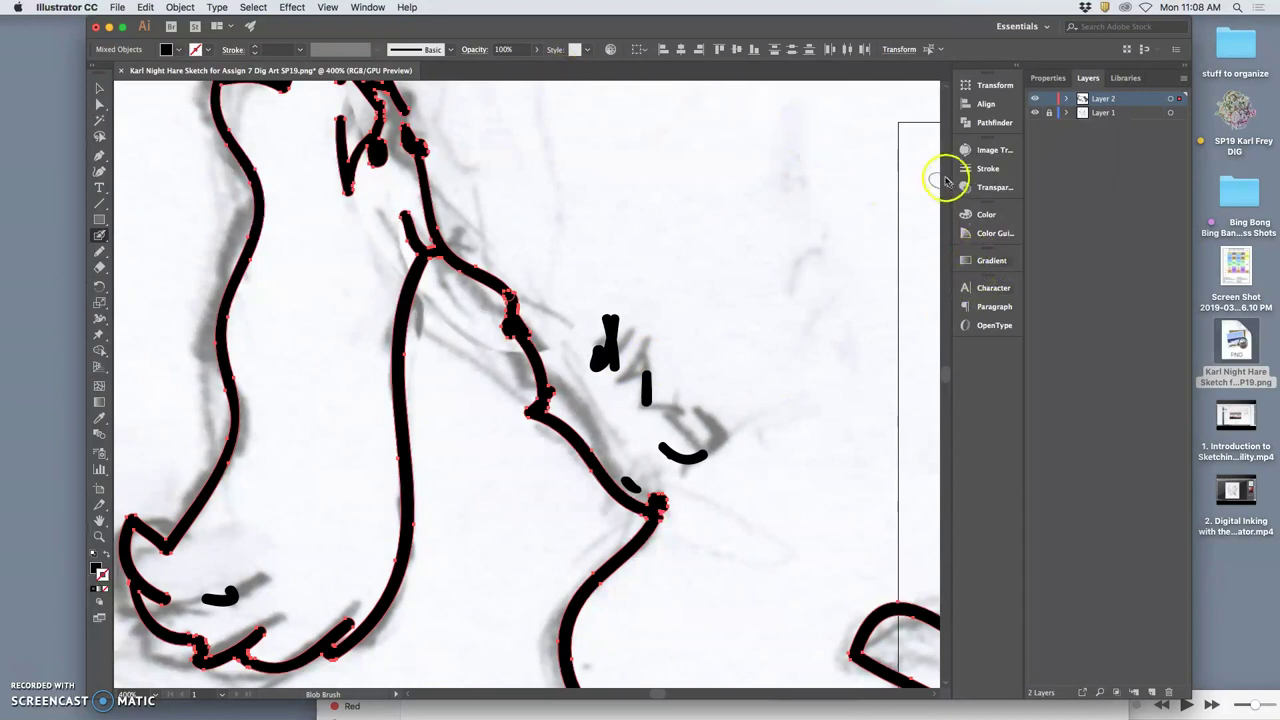
{"action": "left_click", "coordinate": [972, 123]}
{"action": "key", "text": "super+minus"}
{"action": "key", "text": "super+minus"}
{"action": "key", "text": "super+minus"}
{"action": "key", "text": "super+minus"}
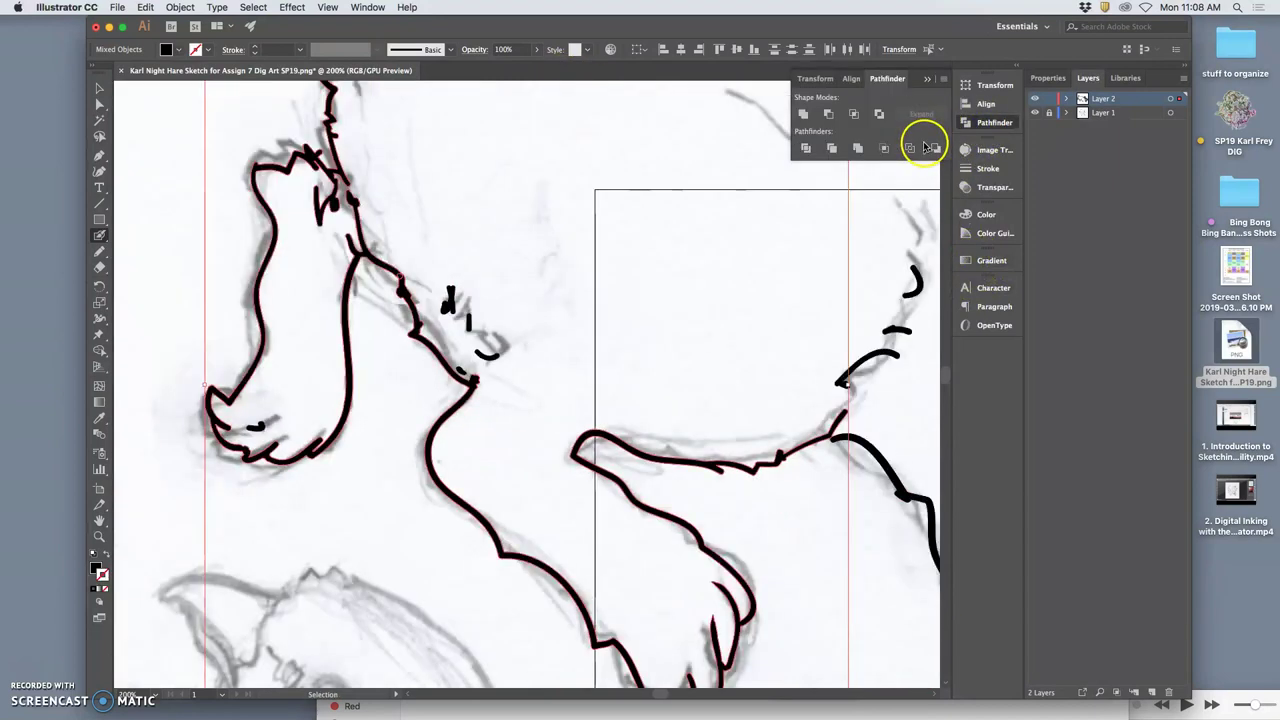
{"action": "left_click", "coordinate": [923, 146]}
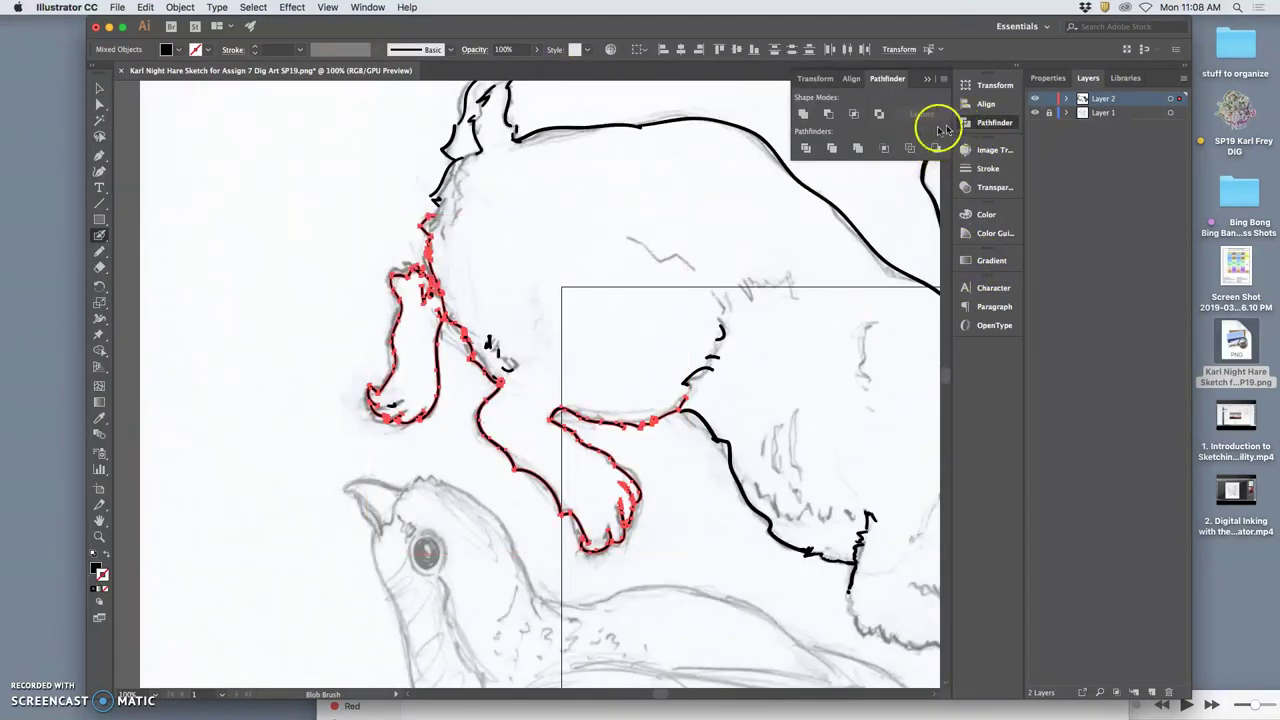
{"action": "left_click", "coordinate": [803, 113]}
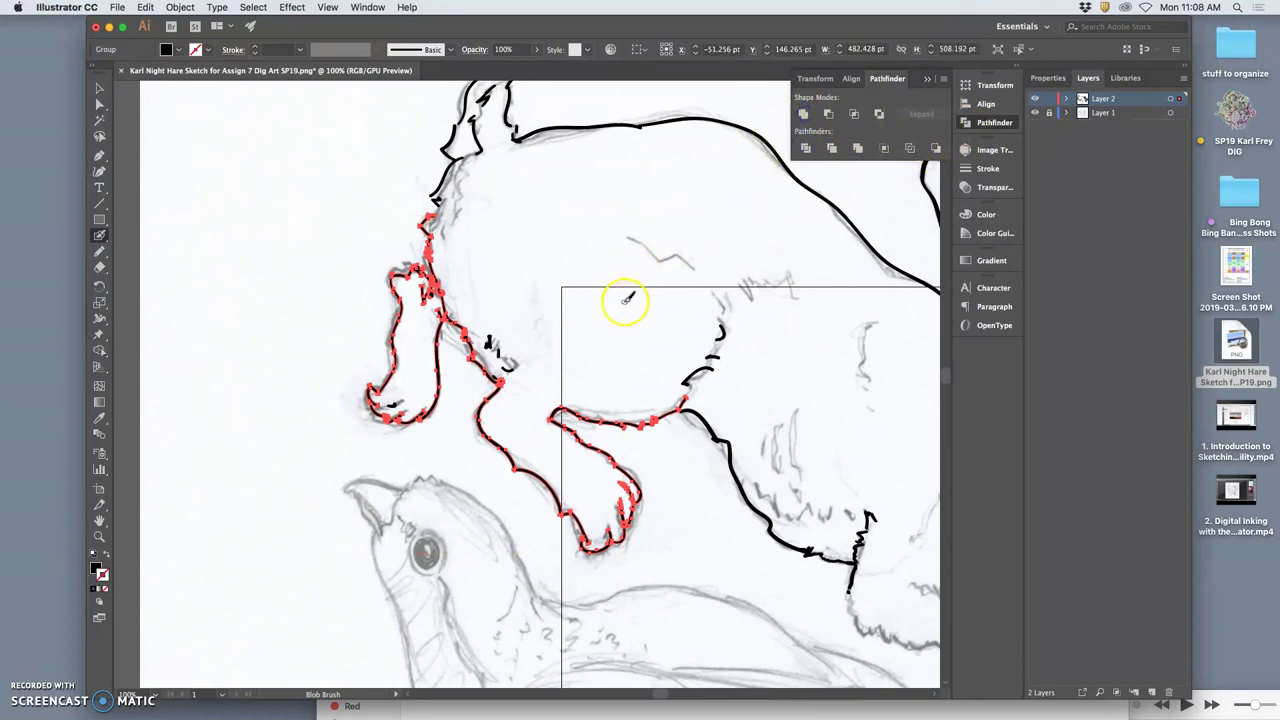
Step: Deselect the artwork and thicken the hare's lower belly line up to the foreleg with the Blob Brush
{"action": "key", "text": "super+equal"}
{"action": "key", "text": "super+equal"}
{"action": "key", "text": "super+equal"}
{"action": "key", "text": "super+equal"}
{"action": "left_click_drag", "start_coordinate": [640, 325], "coordinate": [337, 179]}
{"action": "left_click_drag", "start_coordinate": [557, 246], "coordinate": [437, 203]}
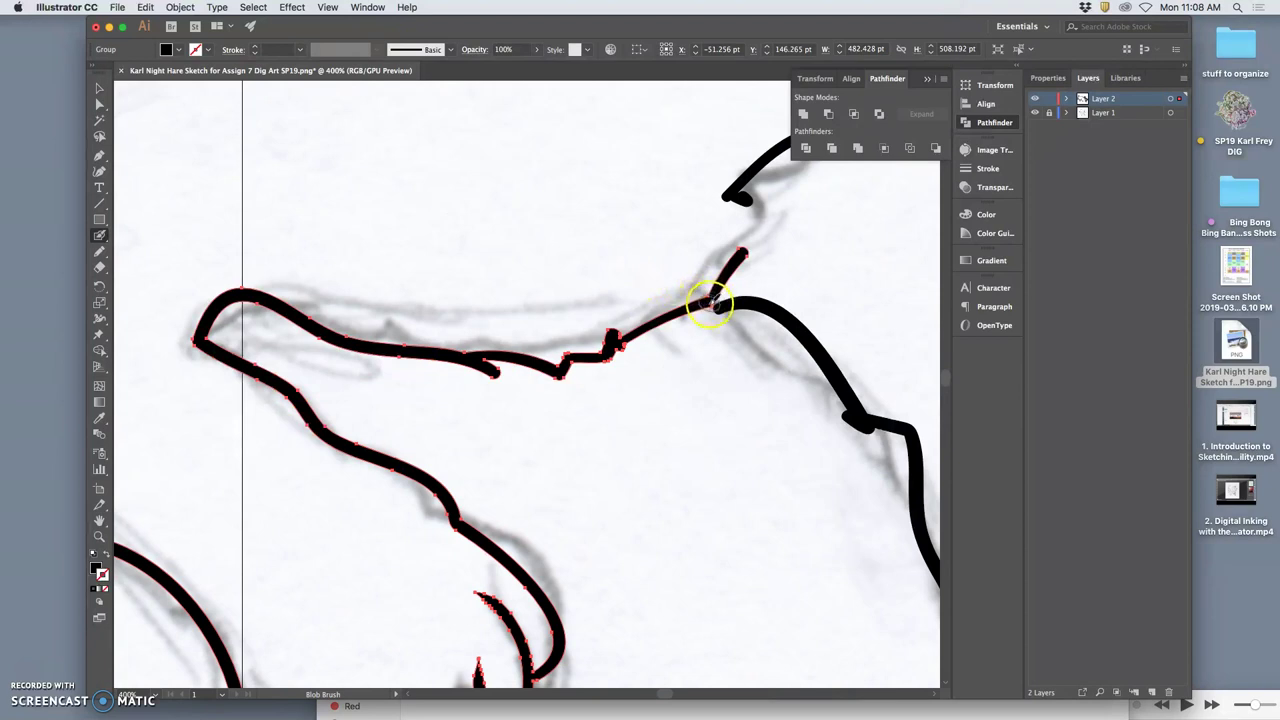
{"action": "key", "text": "super+shift+a"}
{"action": "left_click_drag", "start_coordinate": [780, 294], "coordinate": [553, 172]}
{"action": "left_click_drag", "start_coordinate": [741, 340], "coordinate": [578, 289]}
{"action": "left_click_drag", "start_coordinate": [738, 400], "coordinate": [578, 294]}
{"action": "left_click_drag", "start_coordinate": [650, 366], "coordinate": [530, 258]}
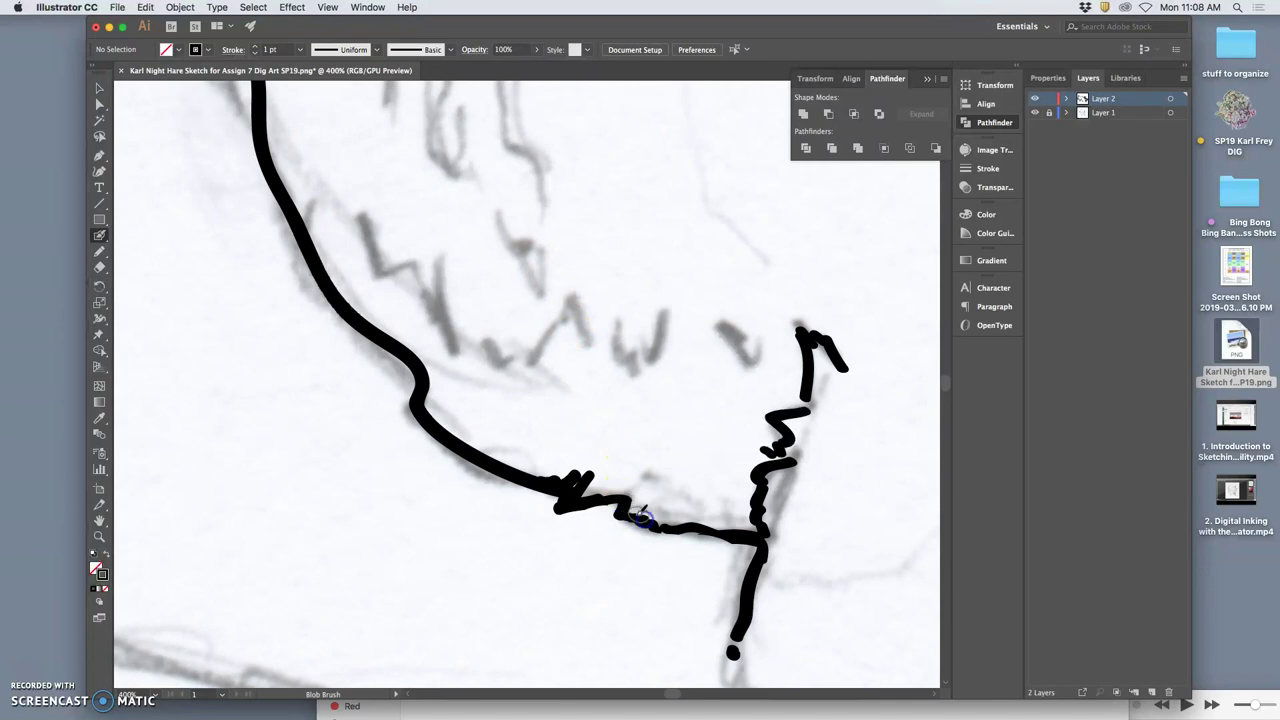
{"action": "mouse_move", "coordinate": [632, 517]}
{"action": "left_mouse_down"}
{"action": "mouse_move", "coordinate": [684, 531]}
{"action": "mouse_move", "coordinate": [745, 521]}
{"action": "mouse_move", "coordinate": [741, 538]}
{"action": "left_mouse_up"}
Step: Ink the jagged fur edge down the back of the near foreleg and along its underside with the Blob Brush
{"action": "key", "text": "space"}
{"action": "mouse_move", "coordinate": [662, 391]}
{"action": "left_mouse_down"}
{"action": "mouse_move", "coordinate": [553, 447]}
{"action": "mouse_move", "coordinate": [513, 306]}
{"action": "mouse_move", "coordinate": [517, 273]}
{"action": "left_mouse_up"}
{"action": "mouse_move", "coordinate": [567, 396]}
{"action": "left_mouse_down"}
{"action": "mouse_move", "coordinate": [417, 171]}
{"action": "mouse_move", "coordinate": [361, 150]}
{"action": "left_mouse_up"}
{"action": "left_click_drag", "start_coordinate": [379, 280], "coordinate": [383, 262]}
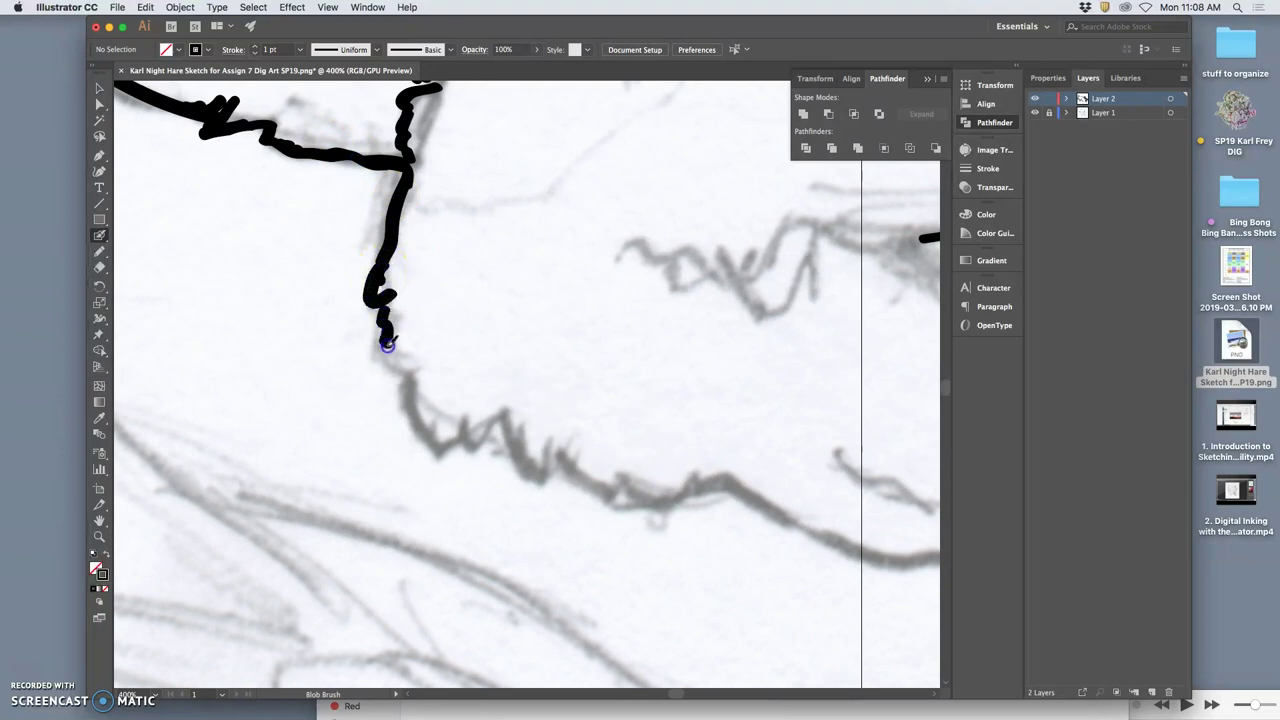
{"action": "left_click_drag", "start_coordinate": [411, 372], "coordinate": [451, 466]}
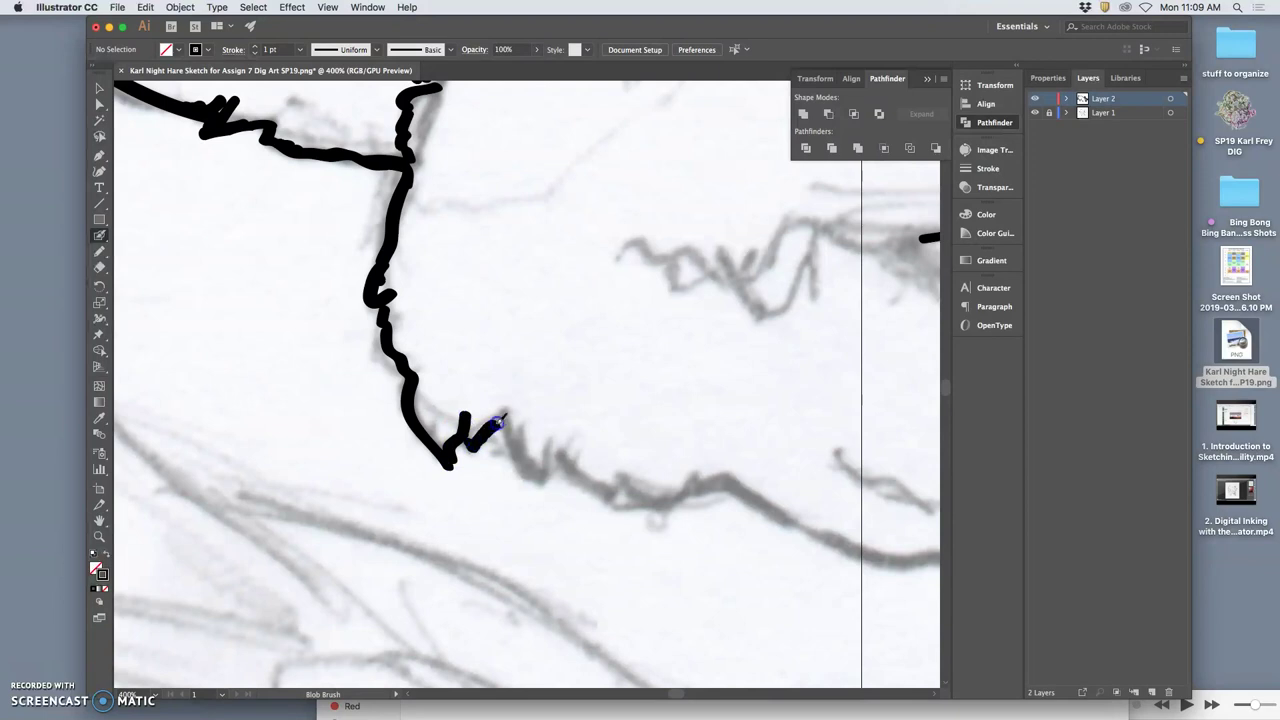
{"action": "mouse_move", "coordinate": [537, 481]}
{"action": "left_mouse_down"}
{"action": "mouse_move", "coordinate": [566, 457]}
{"action": "mouse_move", "coordinate": [618, 498]}
{"action": "left_mouse_up"}
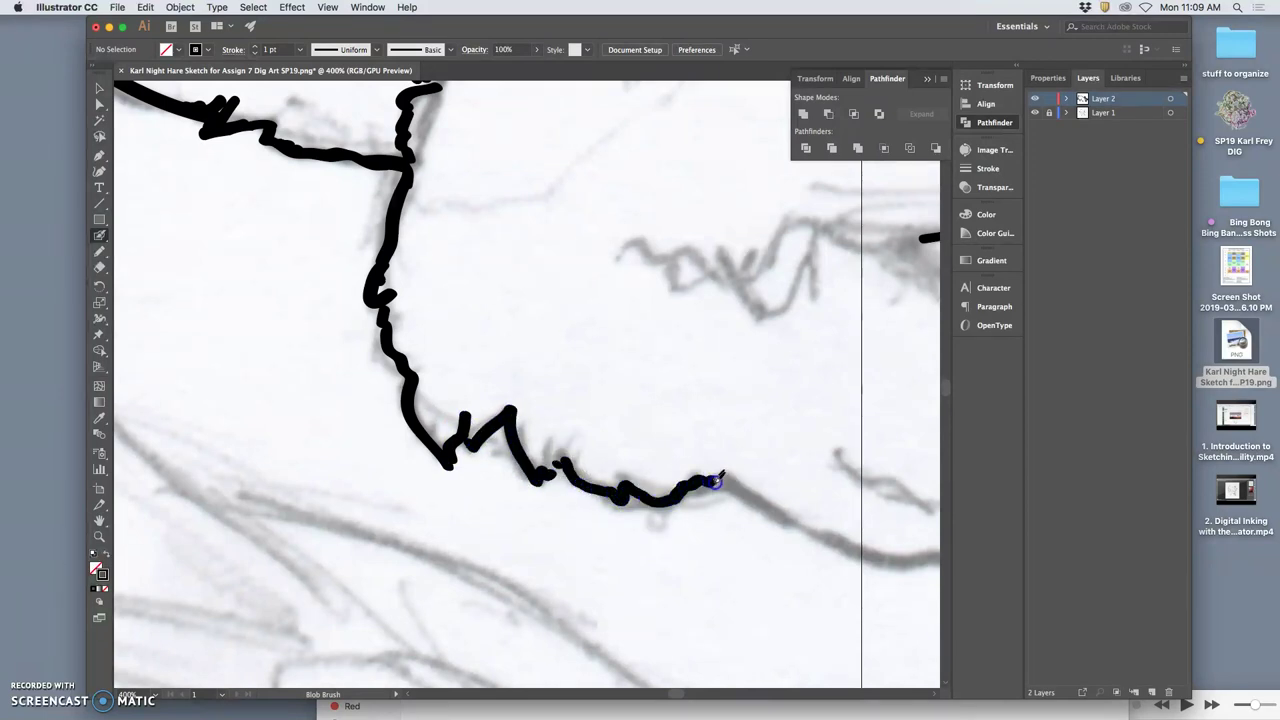
{"action": "left_click_drag", "start_coordinate": [720, 485], "coordinate": [749, 492]}
{"action": "left_click_drag", "start_coordinate": [545, 476], "coordinate": [556, 468]}
{"action": "left_click_drag", "start_coordinate": [449, 462], "coordinate": [454, 458]}
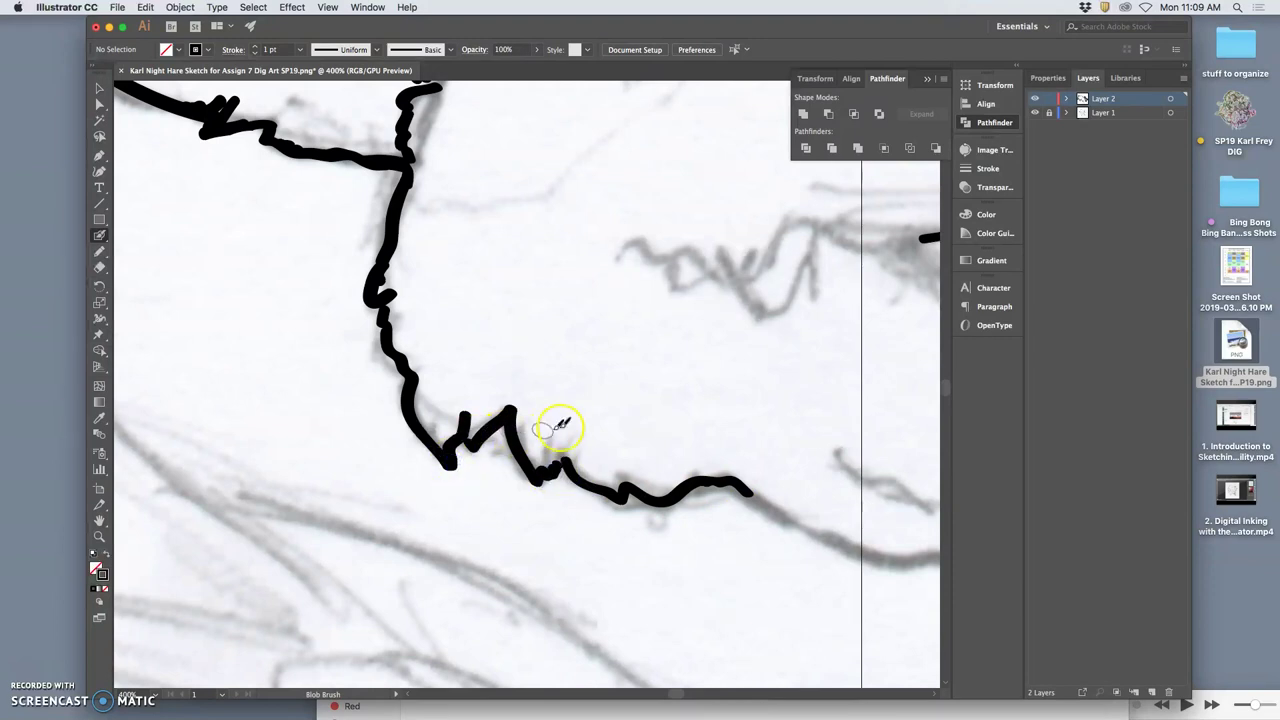
Step: Ink the near foreleg's underside down to the paw and outline its toes with the Blob Brush
{"action": "scroll", "coordinate": [568, 424], "scroll_direction": "down", "scroll_amount": 5}
{"action": "scroll", "coordinate": [523, 337], "scroll_direction": "right", "scroll_amount": 6}
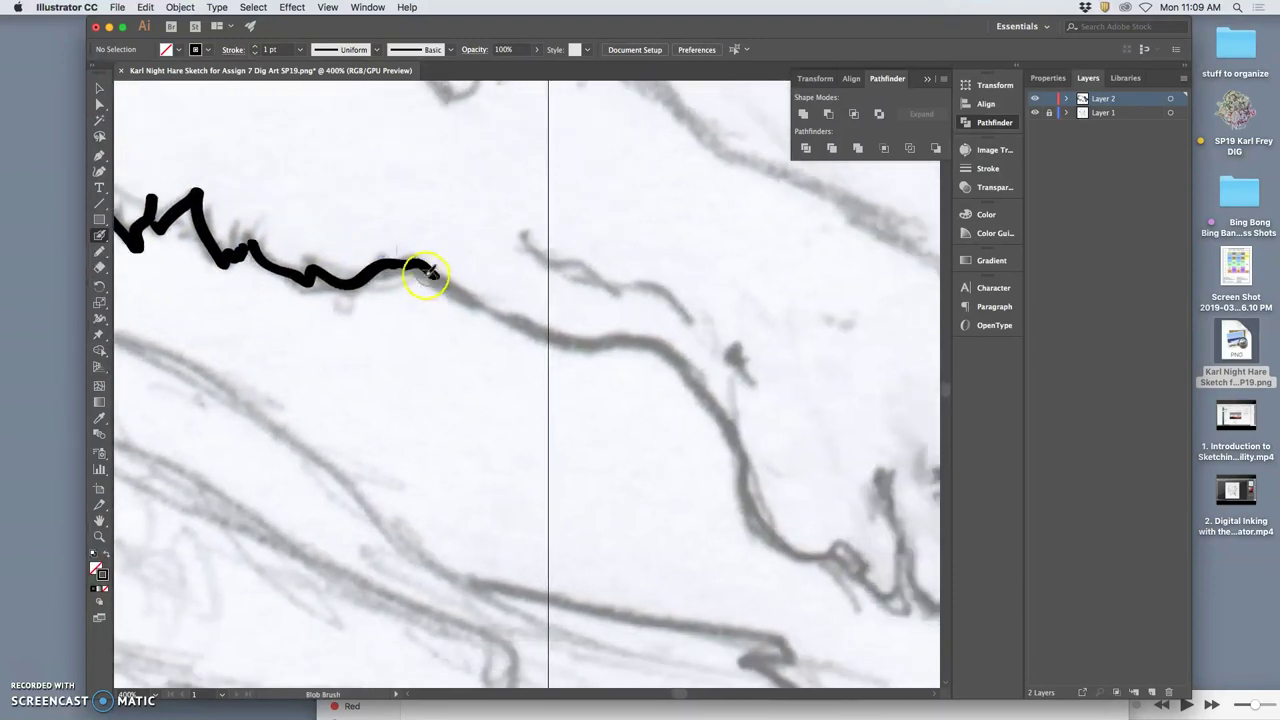
{"action": "mouse_move", "coordinate": [426, 270]}
{"action": "left_mouse_down"}
{"action": "mouse_move", "coordinate": [573, 347]}
{"action": "mouse_move", "coordinate": [624, 344]}
{"action": "mouse_move", "coordinate": [679, 363]}
{"action": "mouse_move", "coordinate": [748, 472]}
{"action": "mouse_move", "coordinate": [818, 447]}
{"action": "mouse_move", "coordinate": [796, 438]}
{"action": "mouse_move", "coordinate": [670, 476]}
{"action": "mouse_move", "coordinate": [619, 463]}
{"action": "mouse_move", "coordinate": [536, 491]}
{"action": "mouse_move", "coordinate": [560, 474]}
{"action": "mouse_move", "coordinate": [565, 531]}
{"action": "mouse_move", "coordinate": [616, 570]}
{"action": "mouse_move", "coordinate": [653, 568]}
{"action": "left_mouse_up"}
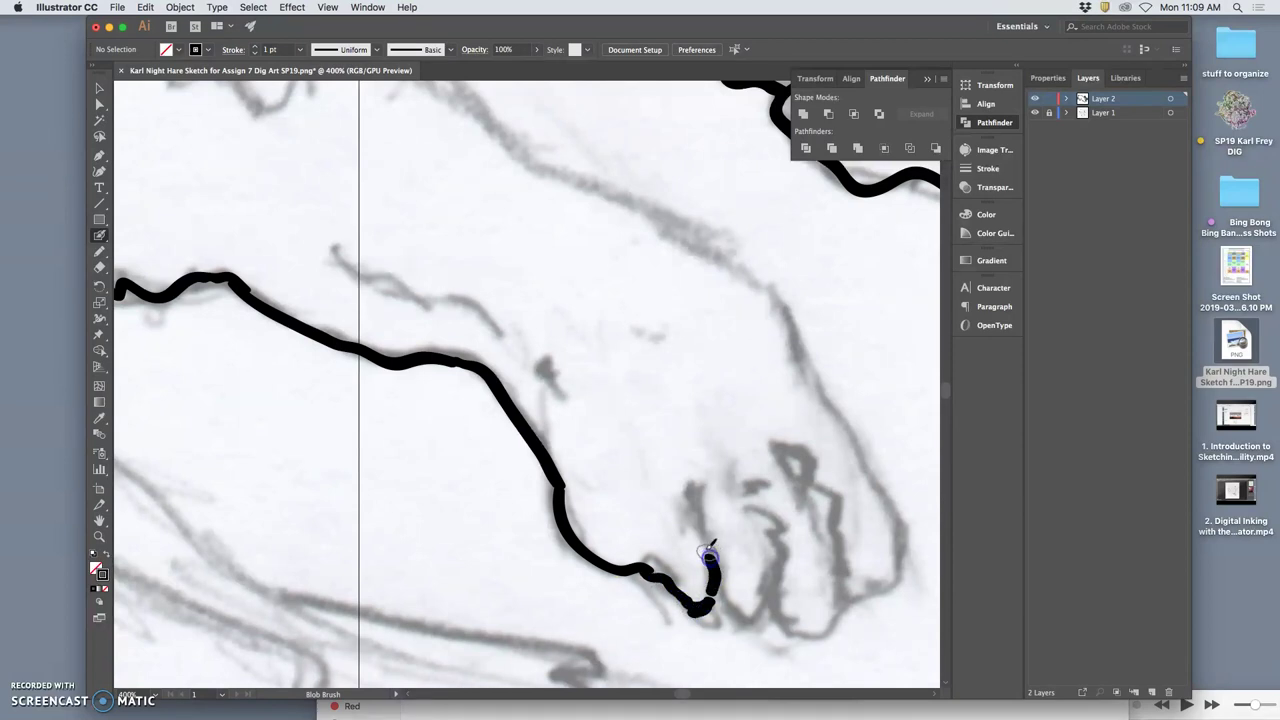
{"action": "left_click_drag", "start_coordinate": [720, 591], "coordinate": [711, 600]}
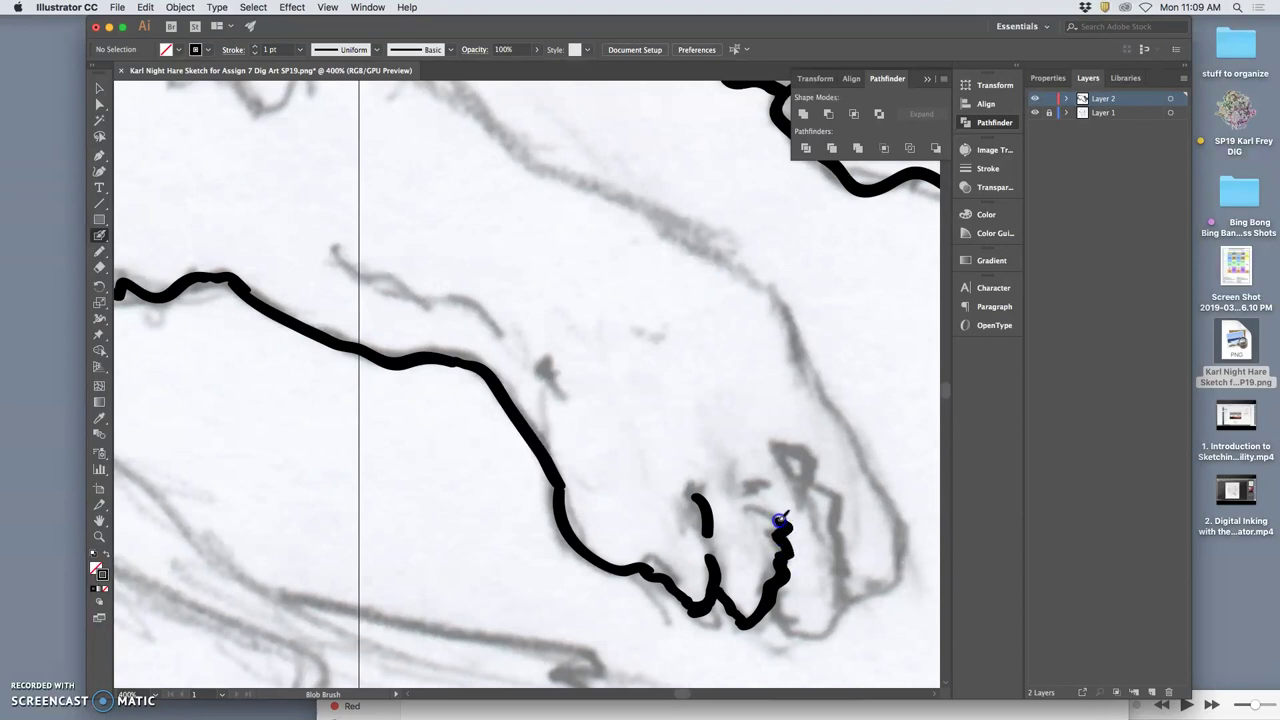
{"action": "left_click", "coordinate": [786, 610]}
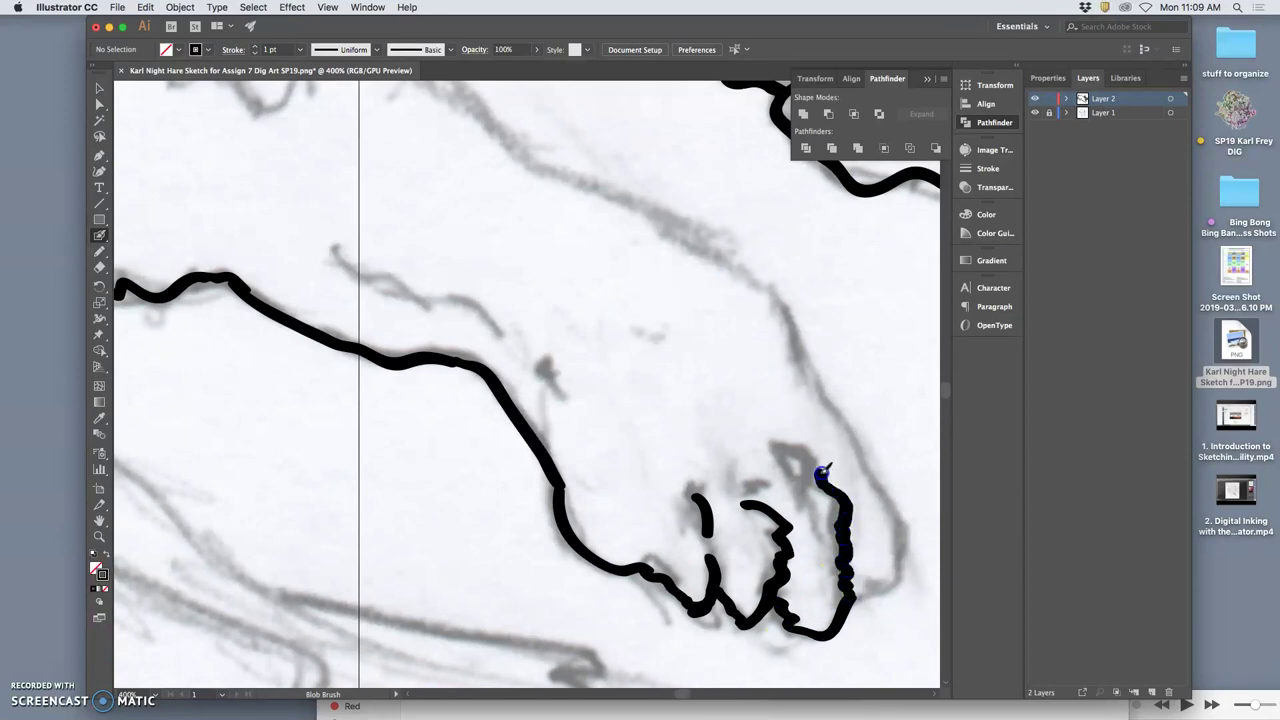
{"action": "mouse_move", "coordinate": [788, 438]}
{"action": "left_mouse_down"}
{"action": "mouse_move", "coordinate": [800, 437]}
{"action": "mouse_move", "coordinate": [862, 596]}
{"action": "left_mouse_up"}
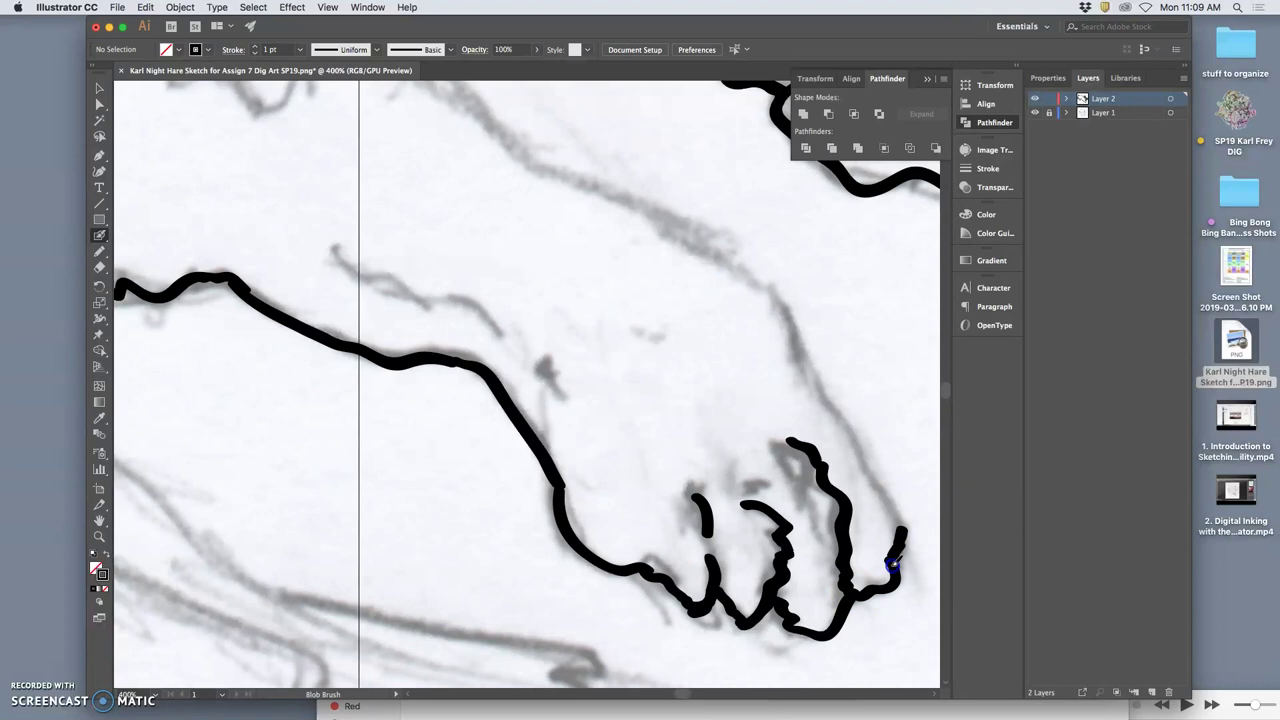
Step: Ink the near foreleg's upper edge from the outermost toe up to the chest with the Blob Brush
{"action": "left_click_drag", "start_coordinate": [893, 565], "coordinate": [894, 560]}
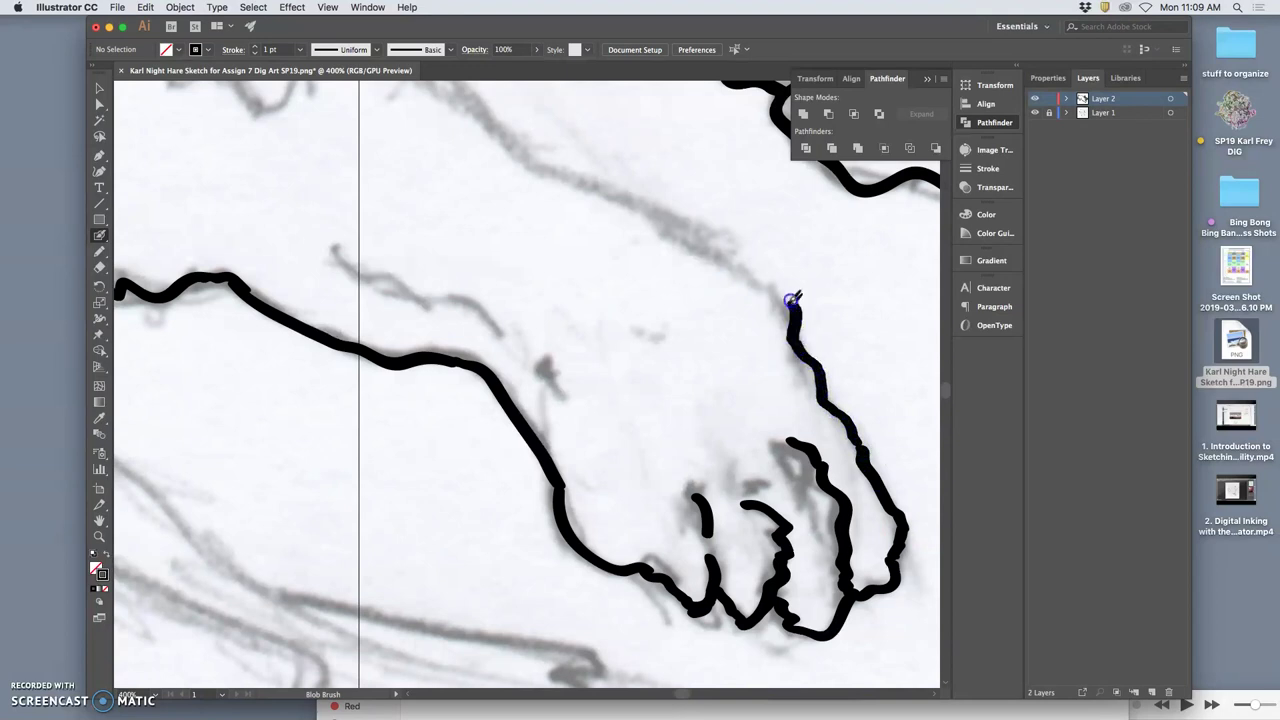
{"action": "left_click_drag", "start_coordinate": [750, 274], "coordinate": [747, 270]}
{"action": "mouse_move", "coordinate": [795, 357]}
{"action": "left_mouse_down"}
{"action": "mouse_move", "coordinate": [835, 415]}
{"action": "mouse_move", "coordinate": [820, 343]}
{"action": "mouse_move", "coordinate": [824, 404]}
{"action": "mouse_move", "coordinate": [764, 540]}
{"action": "left_mouse_up"}
{"action": "mouse_move", "coordinate": [688, 467]}
{"action": "left_mouse_down"}
{"action": "mouse_move", "coordinate": [537, 376]}
{"action": "mouse_move", "coordinate": [486, 365]}
{"action": "mouse_move", "coordinate": [440, 324]}
{"action": "left_mouse_up"}
{"action": "left_click_drag", "start_coordinate": [400, 278], "coordinate": [350, 228]}
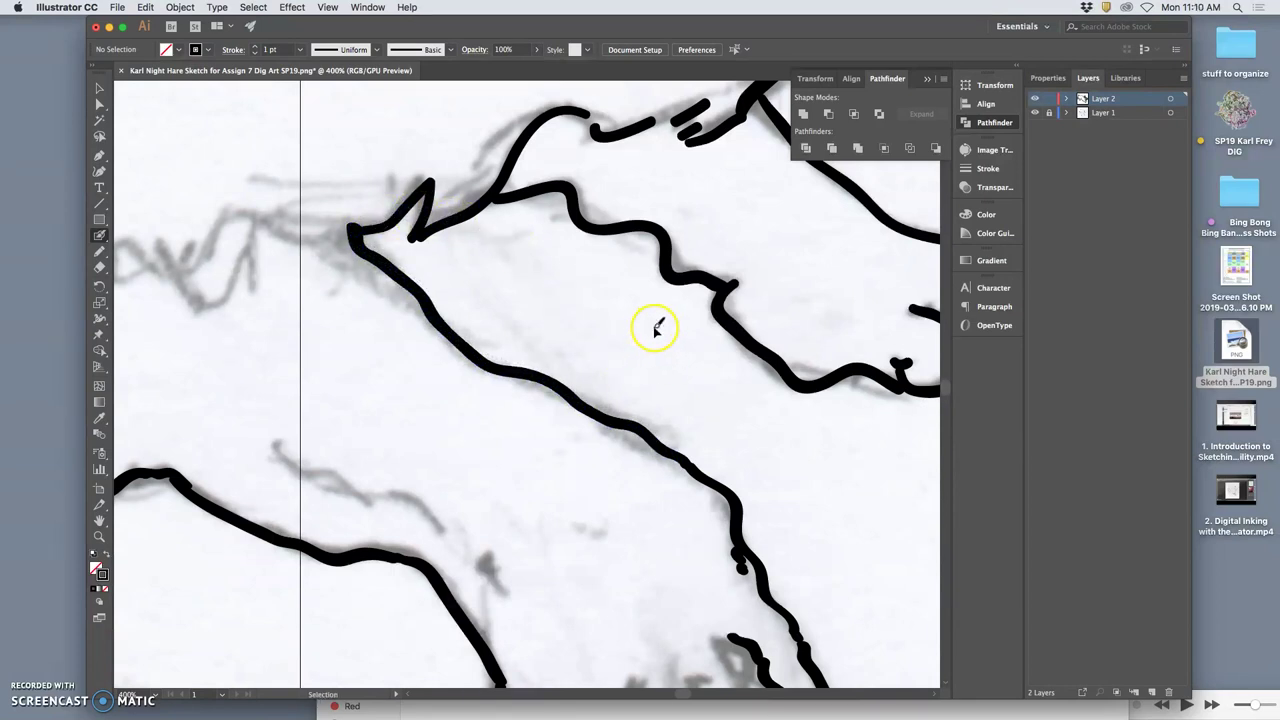
Step: Ink the jagged fur line behind the top of the near foreleg with short Blob Brush strokes, joining it to the chest
{"action": "key", "text": "super+equal"}
{"action": "key", "text": "super+minus"}
{"action": "key", "text": "super+minus"}
{"action": "key", "text": "super+minus"}
{"action": "key", "text": "super+minus"}
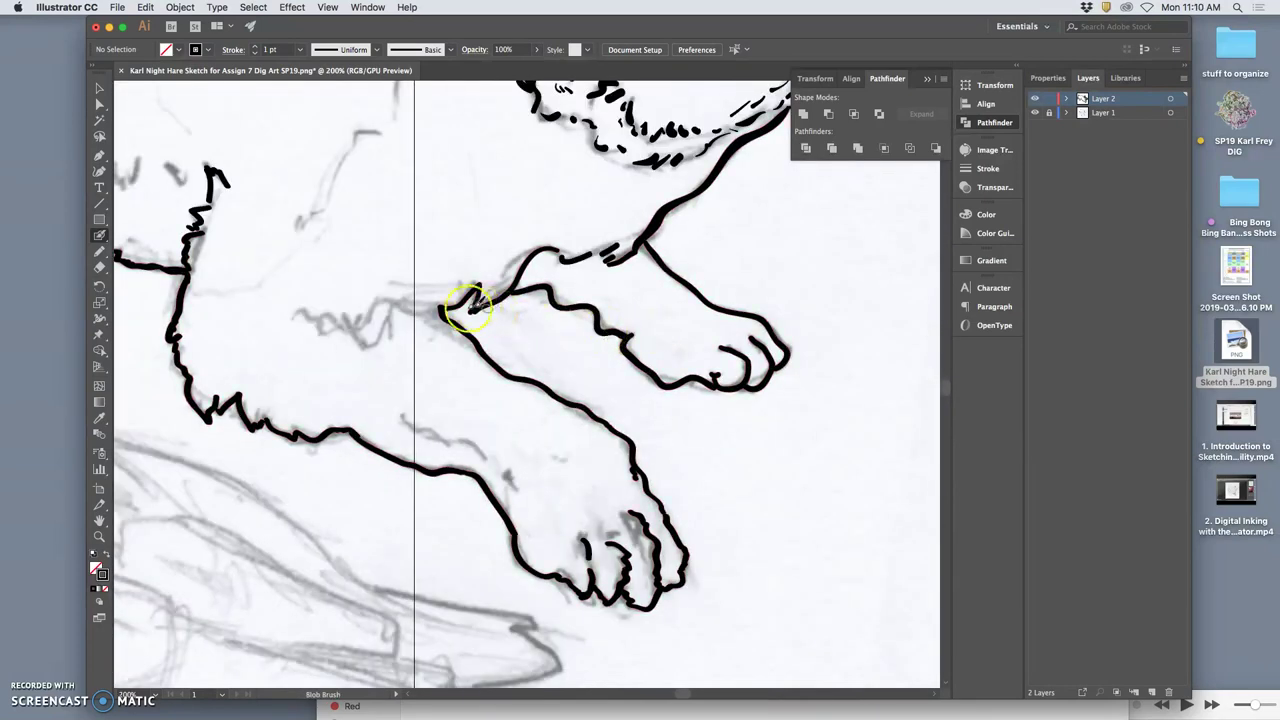
{"action": "mouse_move", "coordinate": [289, 318]}
{"action": "left_mouse_down"}
{"action": "mouse_move", "coordinate": [342, 318]}
{"action": "mouse_move", "coordinate": [322, 330]}
{"action": "mouse_move", "coordinate": [363, 325]}
{"action": "left_mouse_up"}
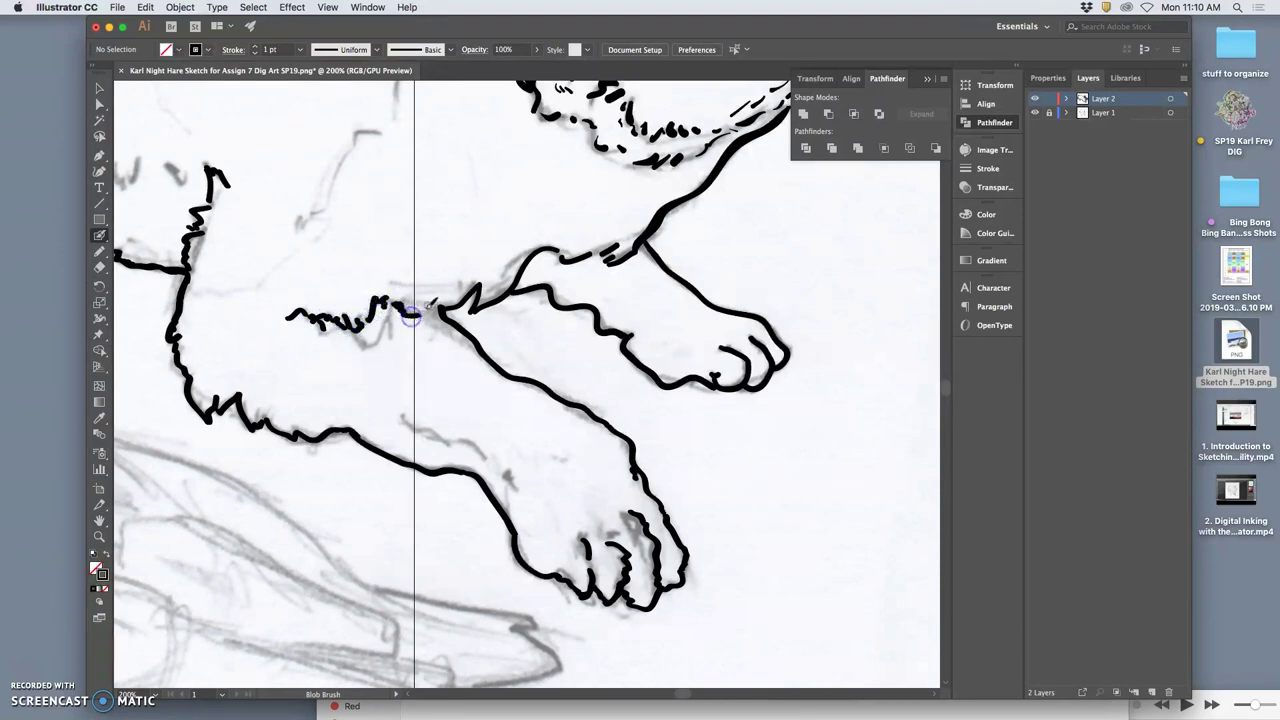
{"action": "mouse_move", "coordinate": [427, 307]}
{"action": "left_mouse_down"}
{"action": "mouse_move", "coordinate": [441, 311]}
{"action": "mouse_move", "coordinate": [372, 338]}
{"action": "left_mouse_up"}
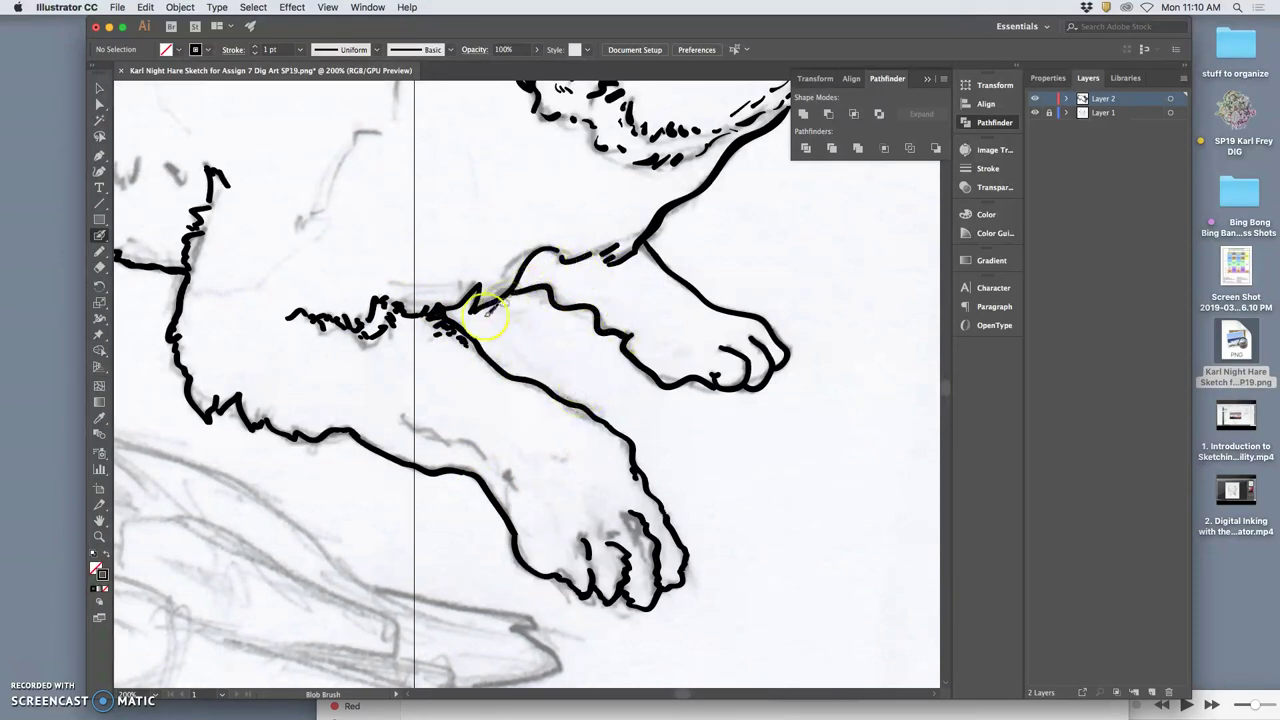
Step: Select the hare's body outline and reshape the fur clump at the top of the near foreleg with the Pencil tool
{"action": "key", "text": "super+equal"}
{"action": "key", "text": "super+equal"}
{"action": "key", "text": "super+equal"}
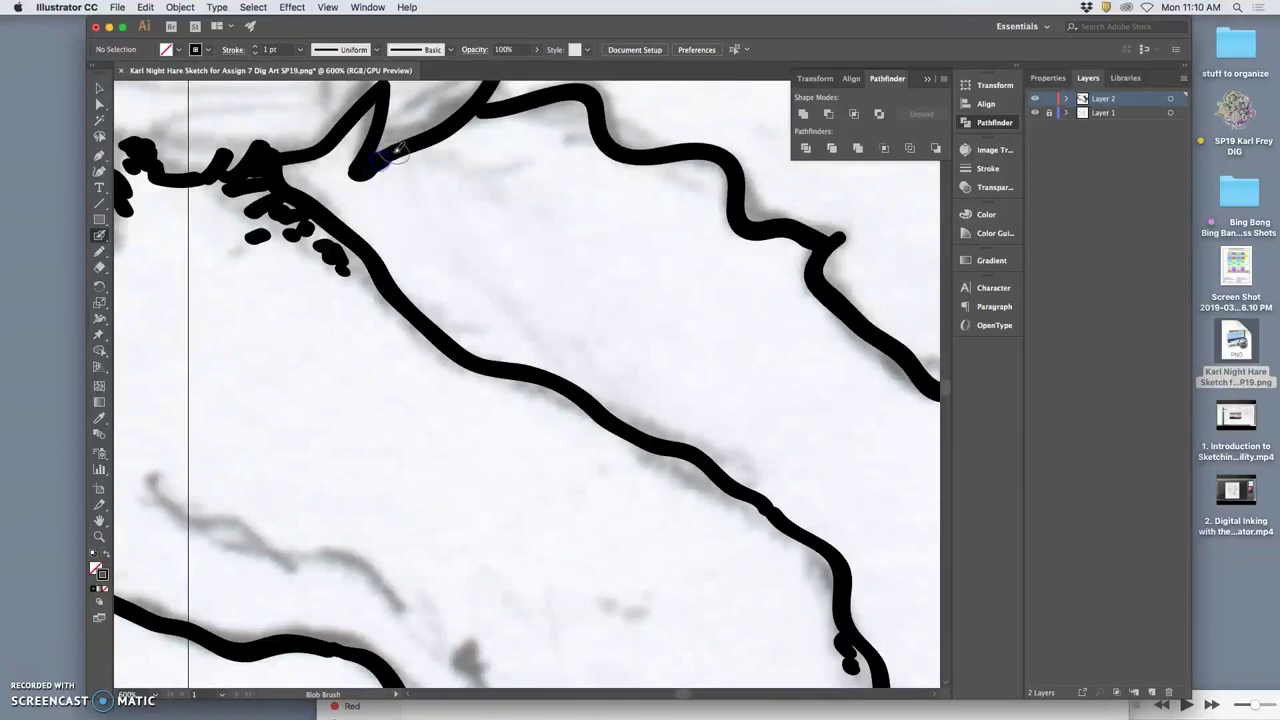
{"action": "mouse_move", "coordinate": [443, 220]}
{"action": "left_mouse_down"}
{"action": "mouse_move", "coordinate": [497, 263]}
{"action": "mouse_move", "coordinate": [558, 356]}
{"action": "mouse_move", "coordinate": [612, 331]}
{"action": "left_mouse_up"}
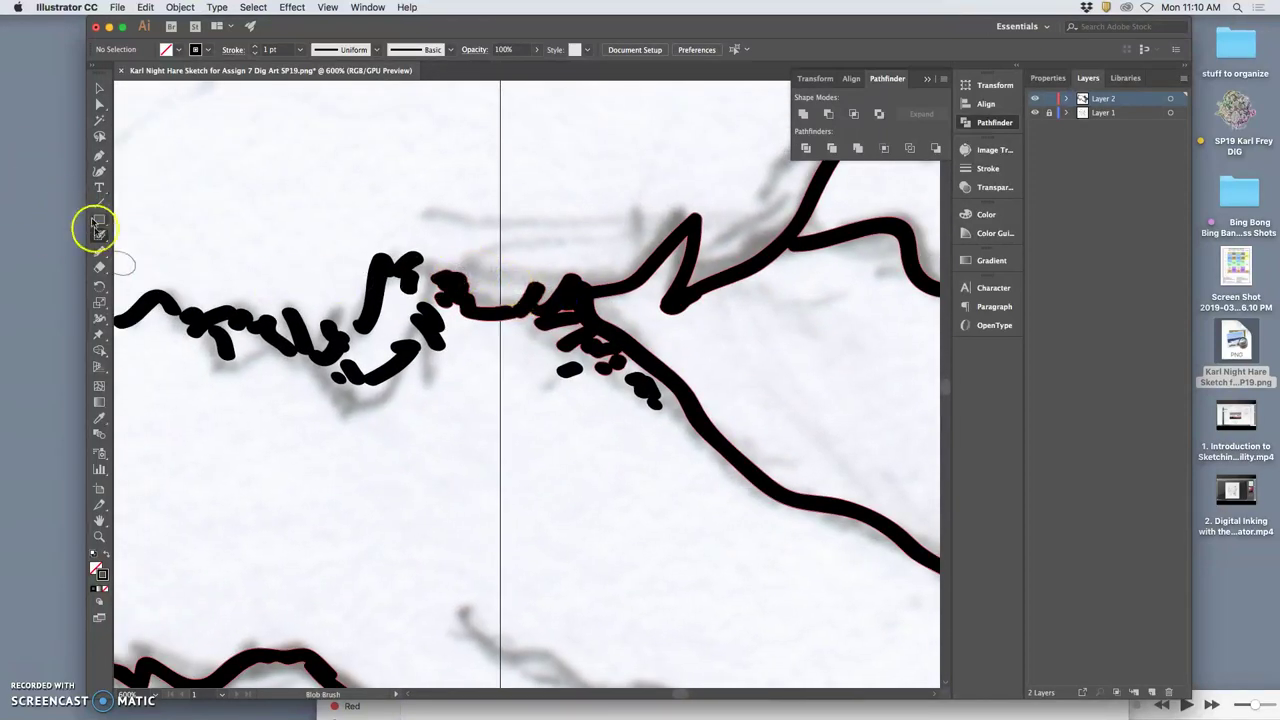
{"action": "left_click", "coordinate": [99, 252]}
{"action": "left_click", "coordinate": [462, 294], "text": "super"}
{"action": "left_click", "coordinate": [463, 295], "text": "super"}
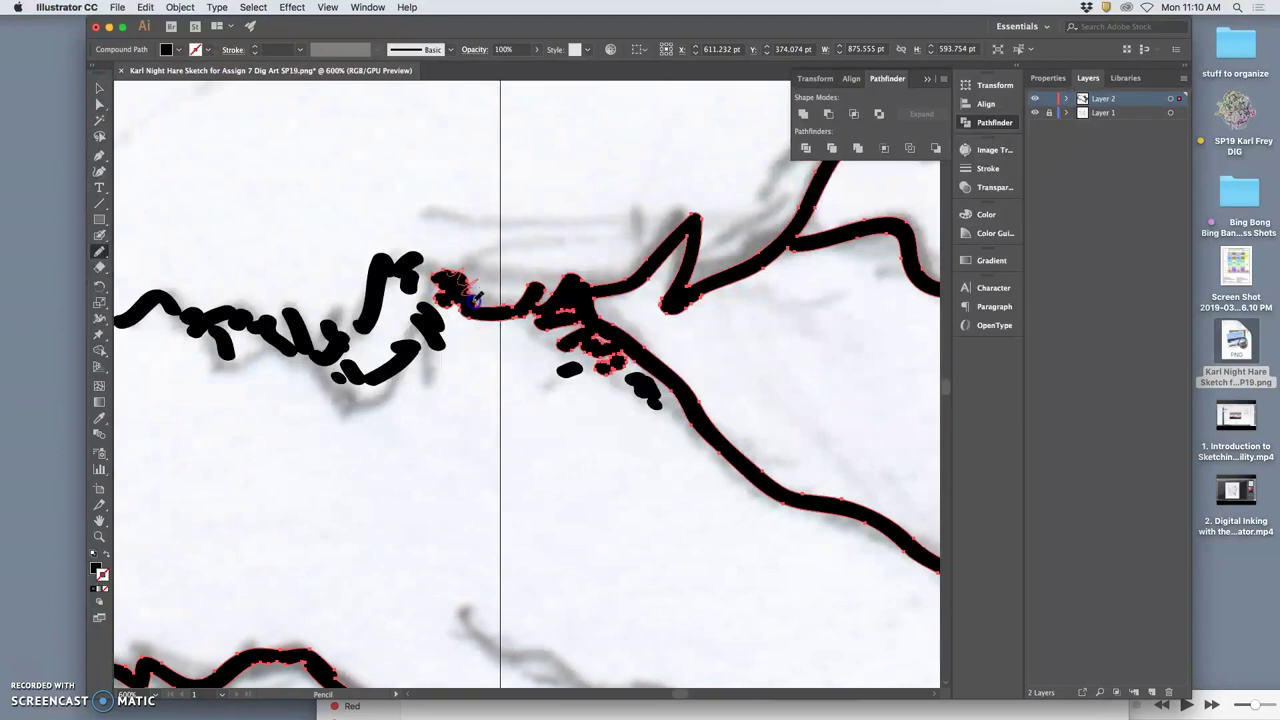
{"action": "mouse_move", "coordinate": [478, 298]}
{"action": "left_mouse_down"}
{"action": "mouse_move", "coordinate": [508, 322]}
{"action": "mouse_move", "coordinate": [462, 285]}
{"action": "left_mouse_up"}
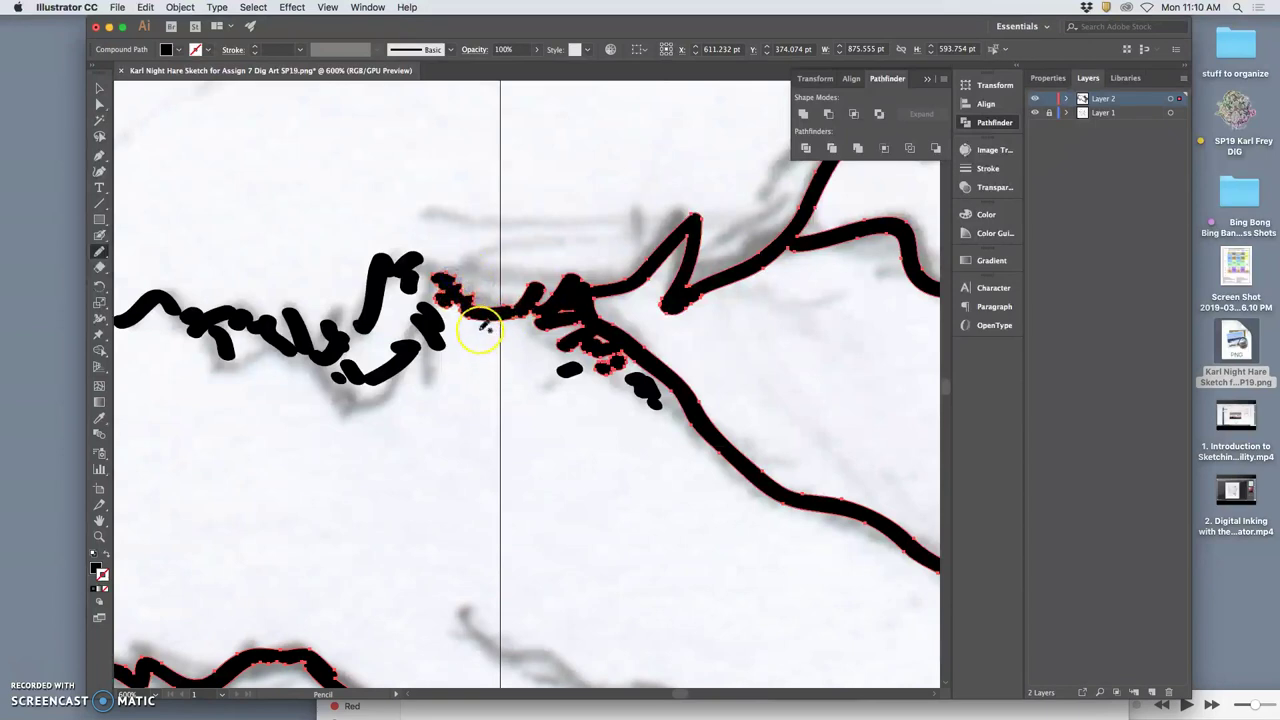
Step: Deselect the artwork and touch up the hare's tail base and back line with the Blob Brush
{"action": "key", "text": "super+minus"}
{"action": "key", "text": "super+minus"}
{"action": "key", "text": "super+minus"}
{"action": "key", "text": "super+minus"}
{"action": "key", "text": "super+minus"}
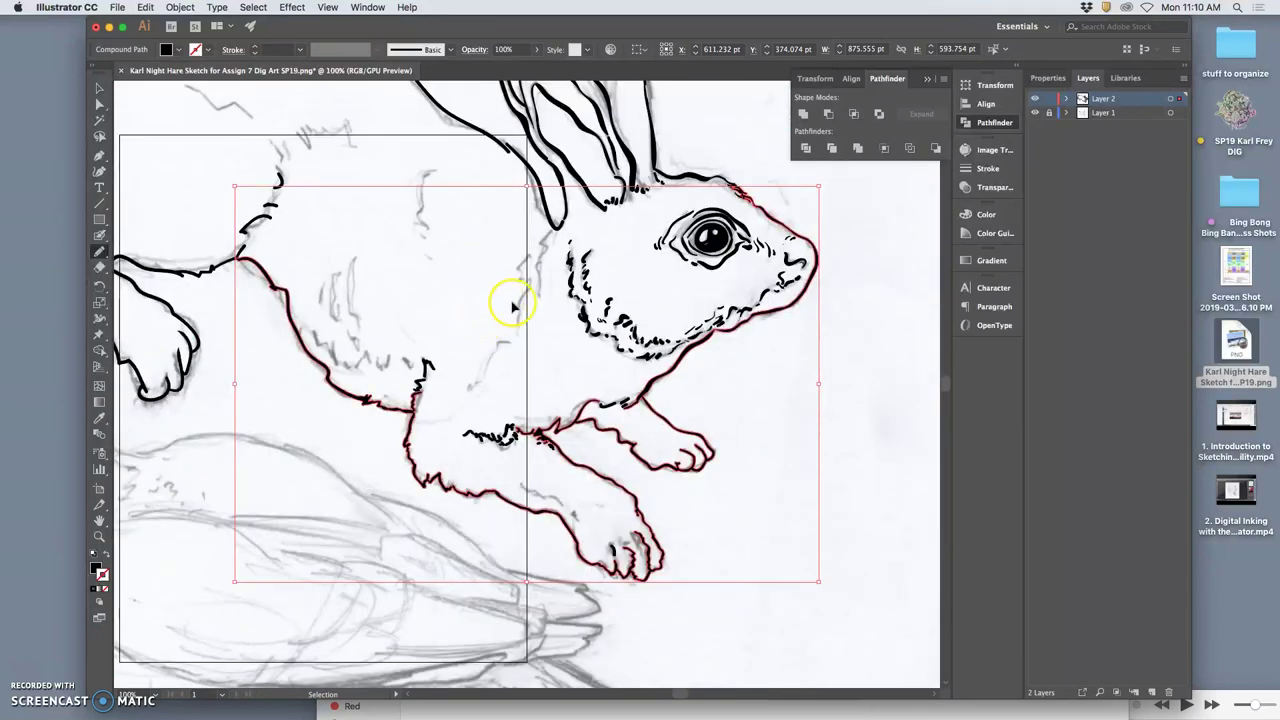
{"action": "key", "text": "space"}
{"action": "left_click_drag", "start_coordinate": [472, 302], "coordinate": [575, 400]}
{"action": "mouse_move", "coordinate": [509, 314]}
{"action": "left_mouse_down"}
{"action": "mouse_move", "coordinate": [523, 303]}
{"action": "mouse_move", "coordinate": [529, 340]}
{"action": "left_mouse_up"}
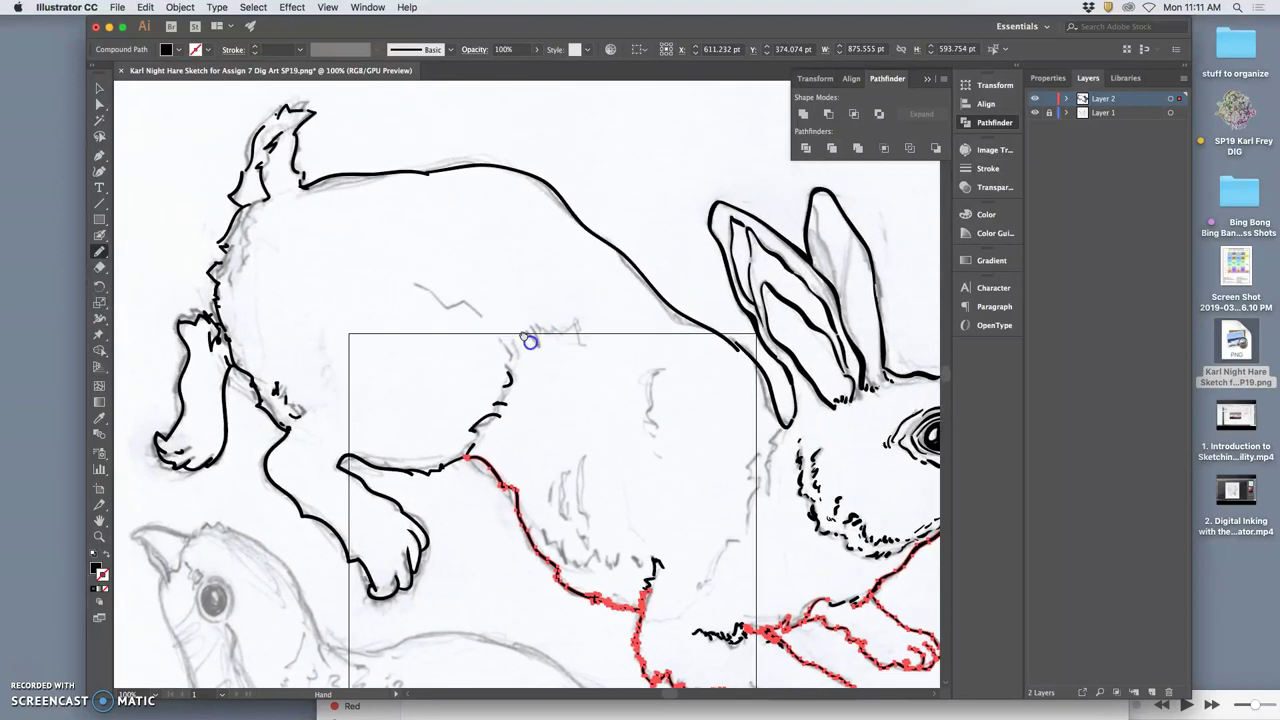
{"action": "left_click", "coordinate": [99, 235]}
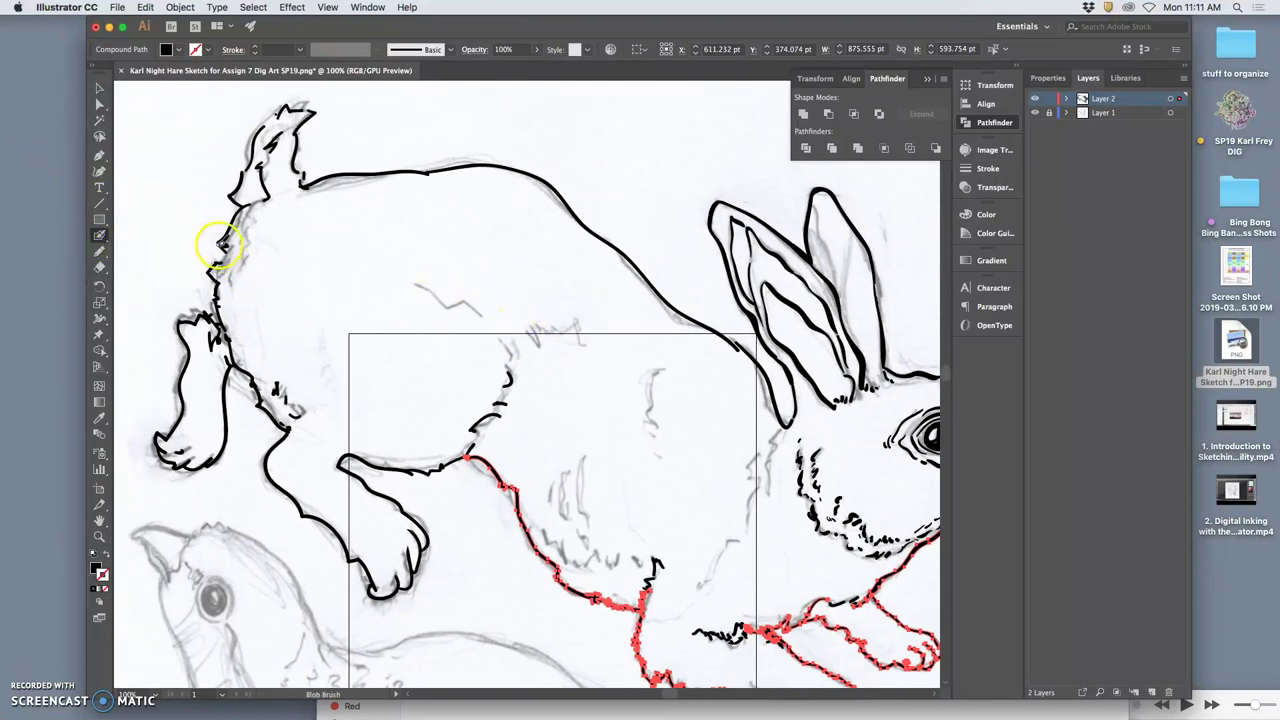
{"action": "key", "text": "super+shift+a"}
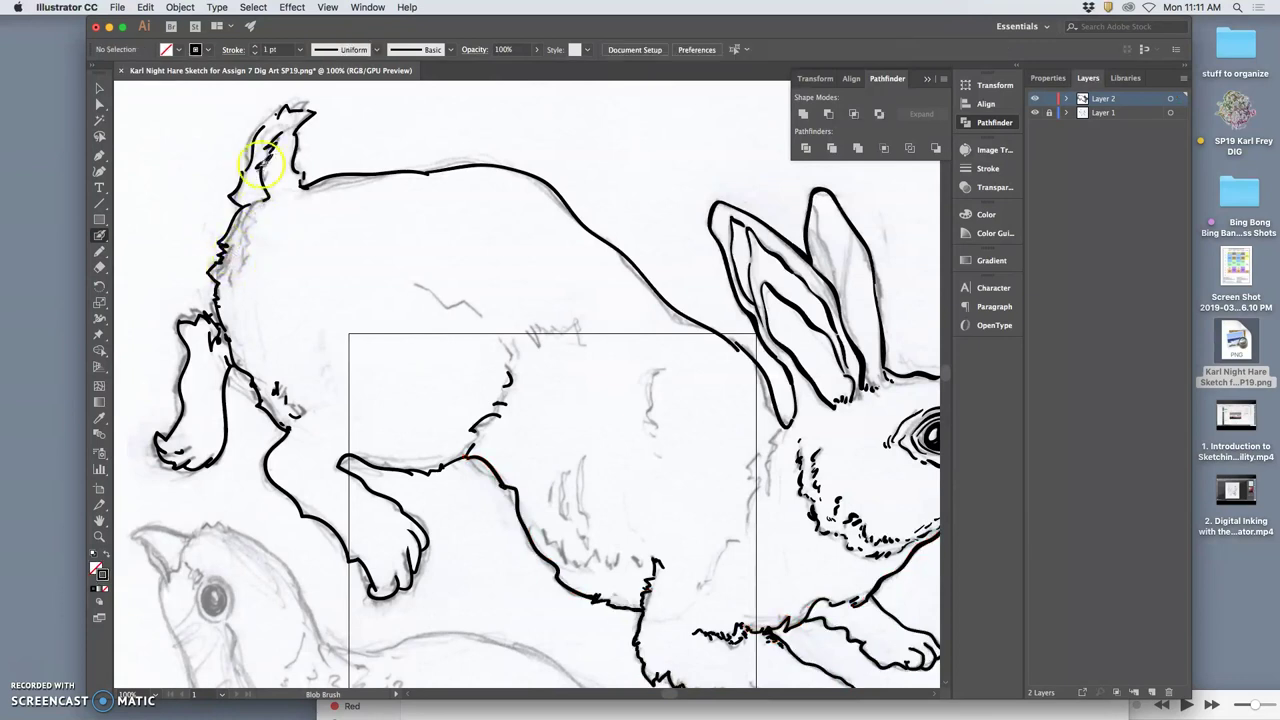
{"action": "mouse_move", "coordinate": [238, 173]}
{"action": "left_mouse_down"}
{"action": "mouse_move", "coordinate": [263, 123]}
{"action": "mouse_move", "coordinate": [294, 100]}
{"action": "mouse_move", "coordinate": [329, 143]}
{"action": "mouse_move", "coordinate": [309, 110]}
{"action": "mouse_move", "coordinate": [301, 172]}
{"action": "left_mouse_up"}
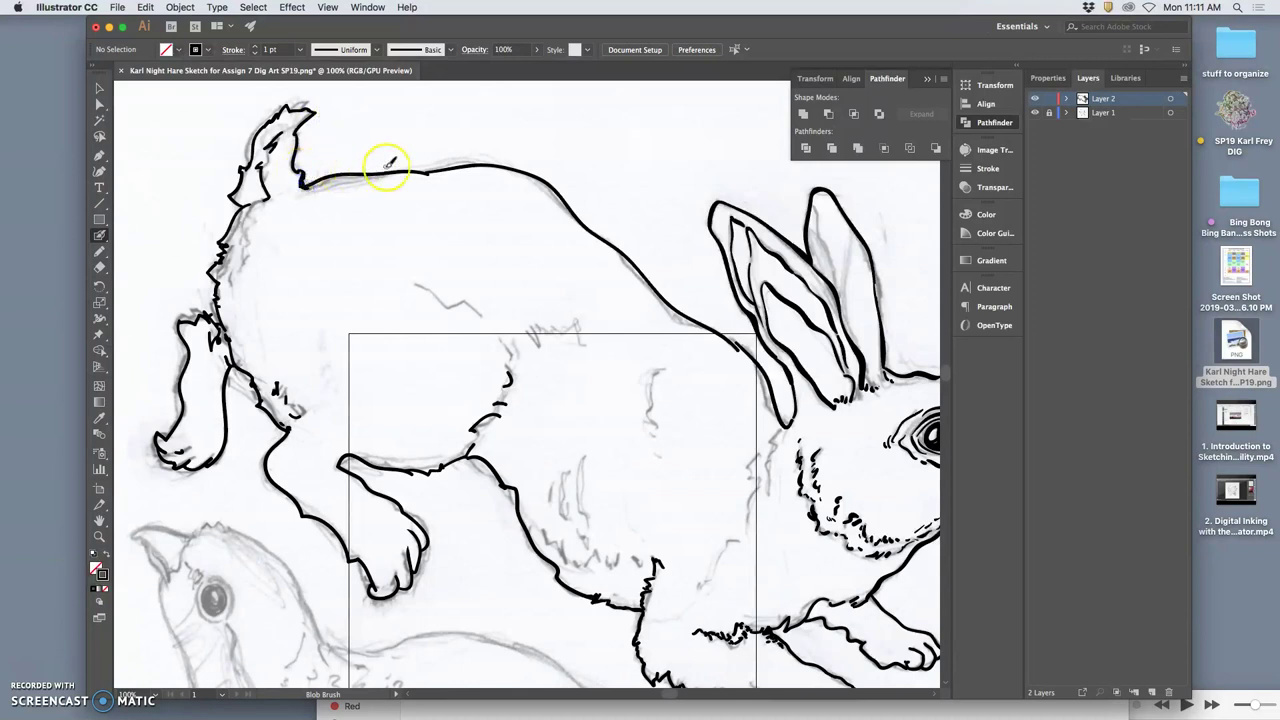
{"action": "left_click_drag", "start_coordinate": [649, 343], "coordinate": [490, 275]}
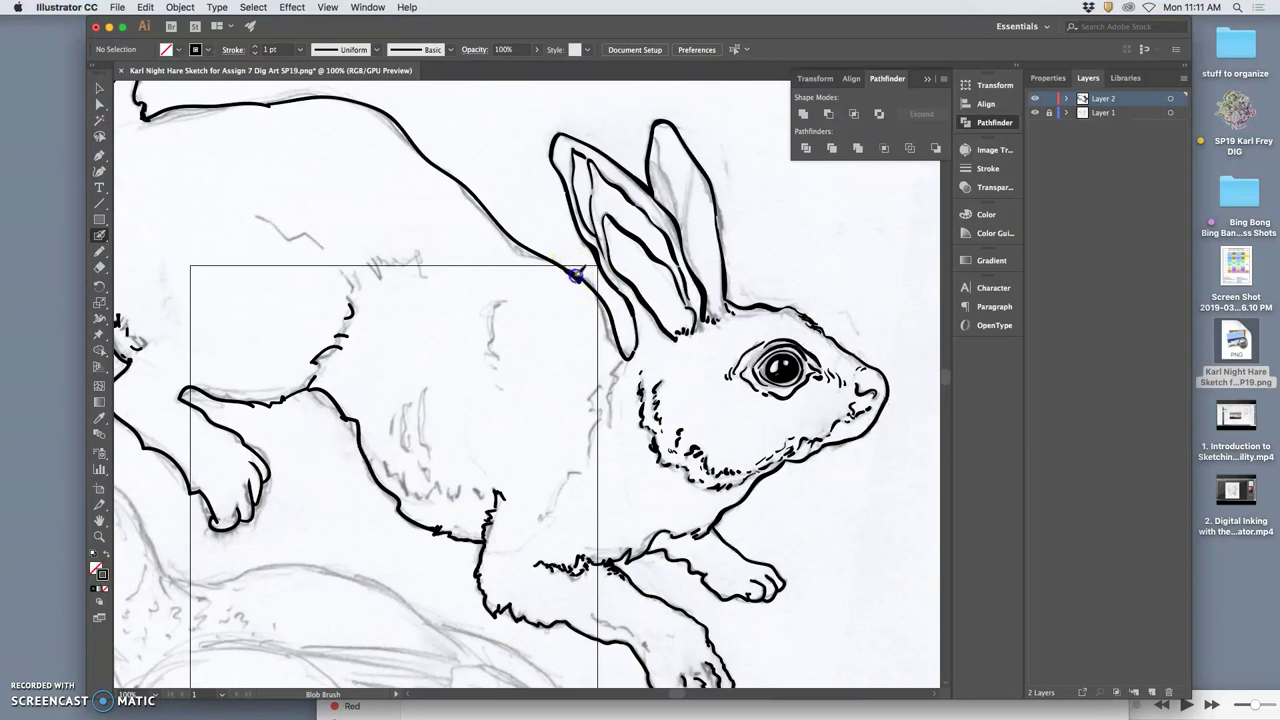
{"action": "left_click_drag", "start_coordinate": [578, 276], "coordinate": [580, 278]}
Step: Touch up the pointed end of the nape line, the ear base and the forehead outline with the Blob Brush
{"action": "mouse_move", "coordinate": [671, 366]}
{"action": "left_mouse_down"}
{"action": "mouse_move", "coordinate": [586, 320]}
{"action": "mouse_move", "coordinate": [639, 318]}
{"action": "mouse_move", "coordinate": [668, 236]}
{"action": "left_mouse_up"}
{"action": "left_click_drag", "start_coordinate": [666, 291], "coordinate": [613, 344]}
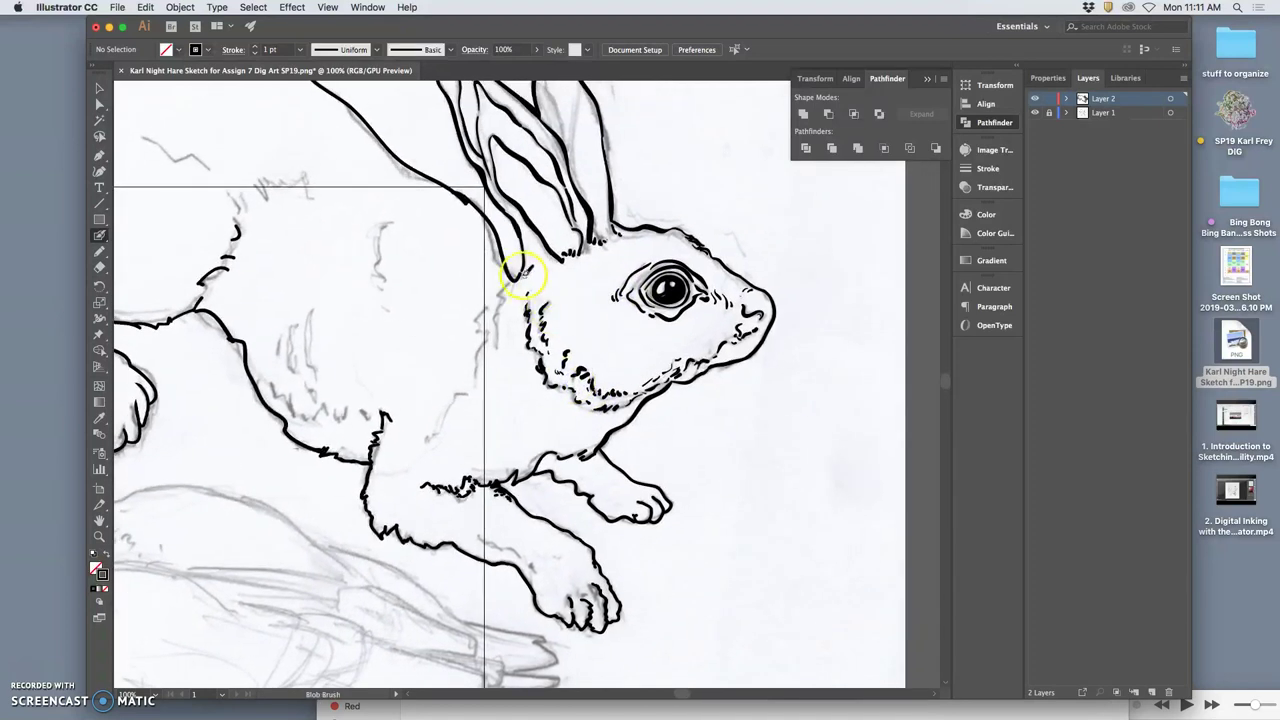
{"action": "left_click_drag", "start_coordinate": [518, 275], "coordinate": [523, 264]}
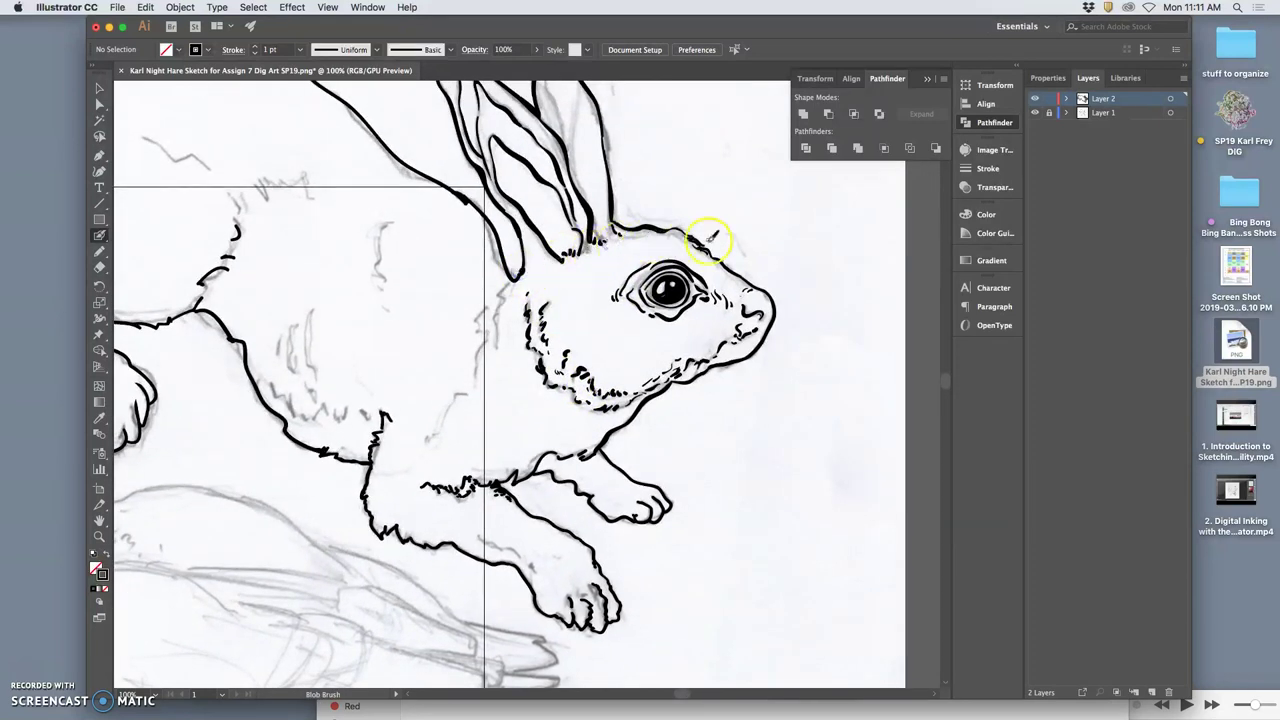
{"action": "left_click_drag", "start_coordinate": [705, 250], "coordinate": [709, 259]}
Step: Ink the zigzag crease on the haunch and the fur tufts along the haunch's front edge and mid-back with the Blob Brush
{"action": "left_click_drag", "start_coordinate": [526, 440], "coordinate": [634, 351]}
{"action": "scroll", "coordinate": [555, 350], "scroll_direction": "left", "scroll_amount": 10}
{"action": "scroll", "coordinate": [555, 350], "scroll_direction": "up", "scroll_amount": 2}
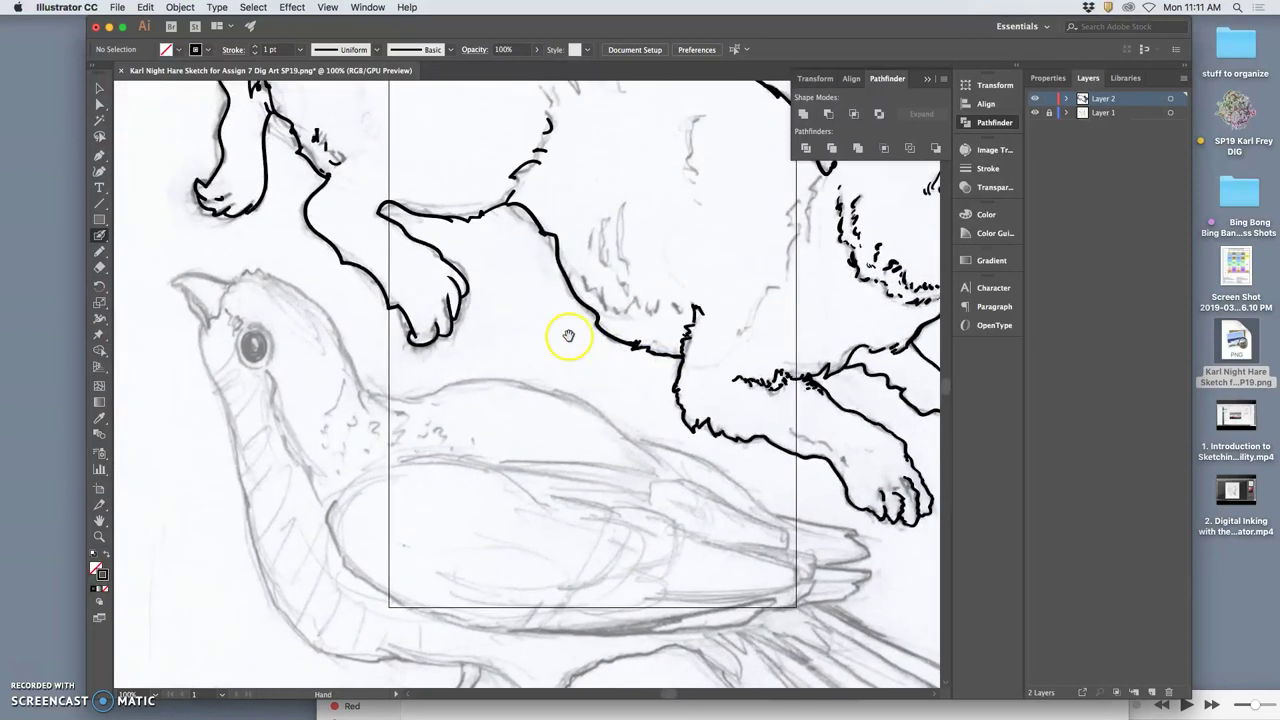
{"action": "scroll", "coordinate": [600, 328], "scroll_direction": "down", "scroll_amount": 8}
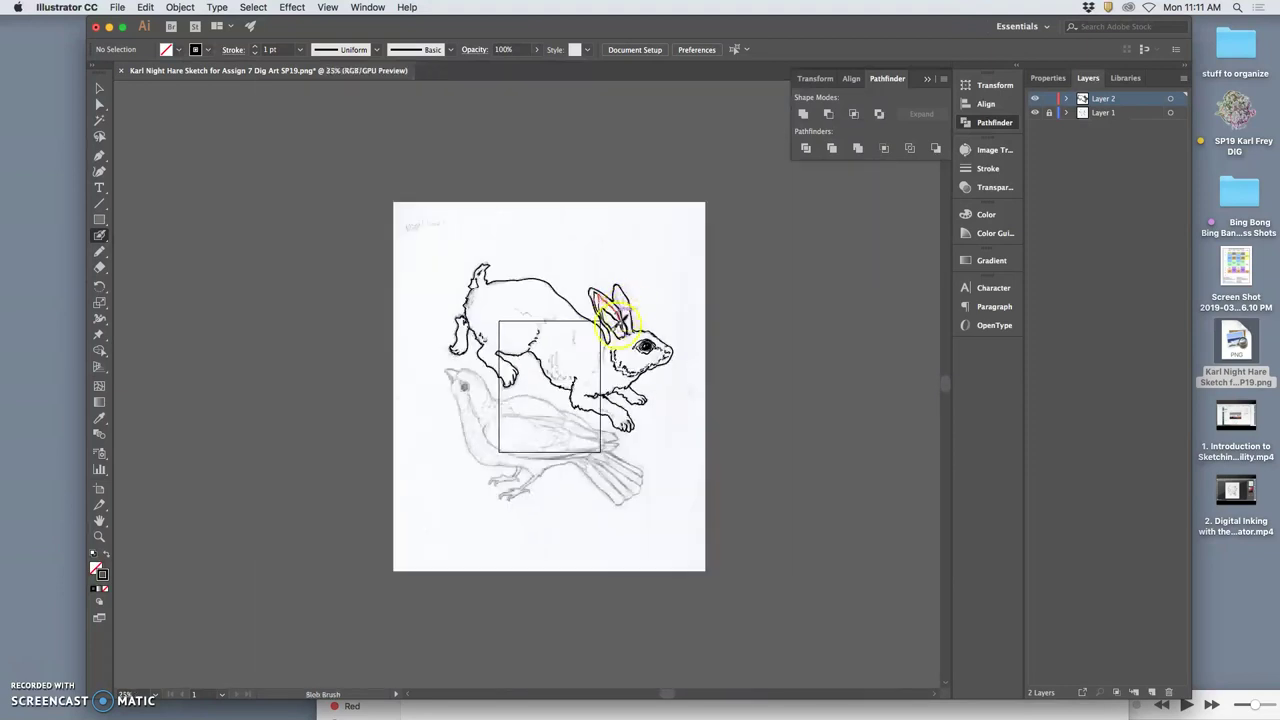
{"action": "scroll", "coordinate": [568, 332], "scroll_direction": "up", "scroll_amount": 8}
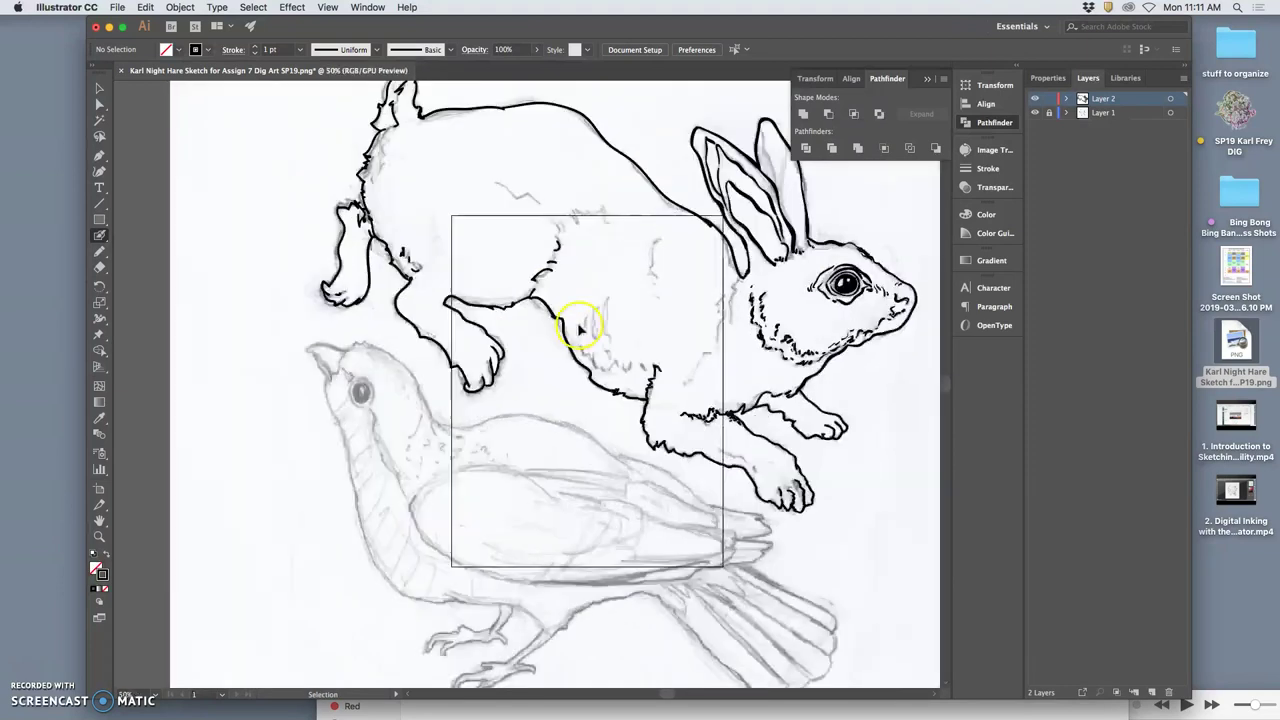
{"action": "left_click_drag", "start_coordinate": [584, 229], "coordinate": [555, 297]}
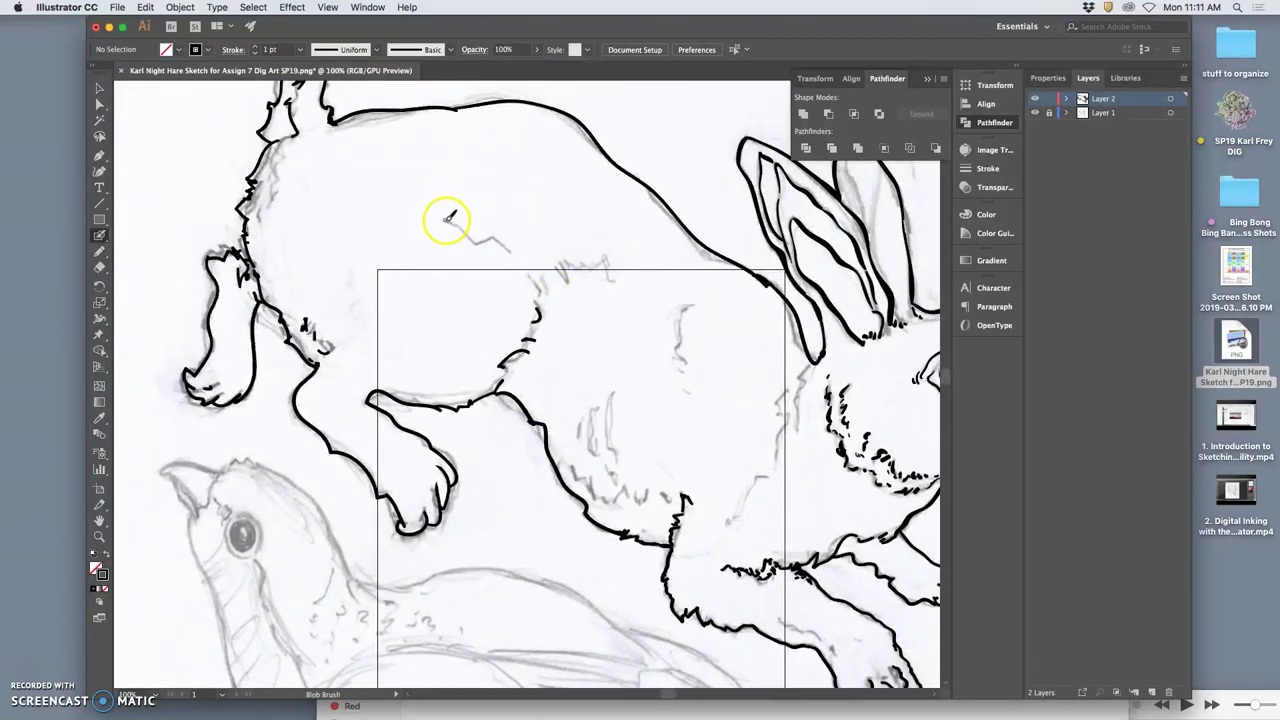
{"action": "left_click_drag", "start_coordinate": [445, 220], "coordinate": [463, 226]}
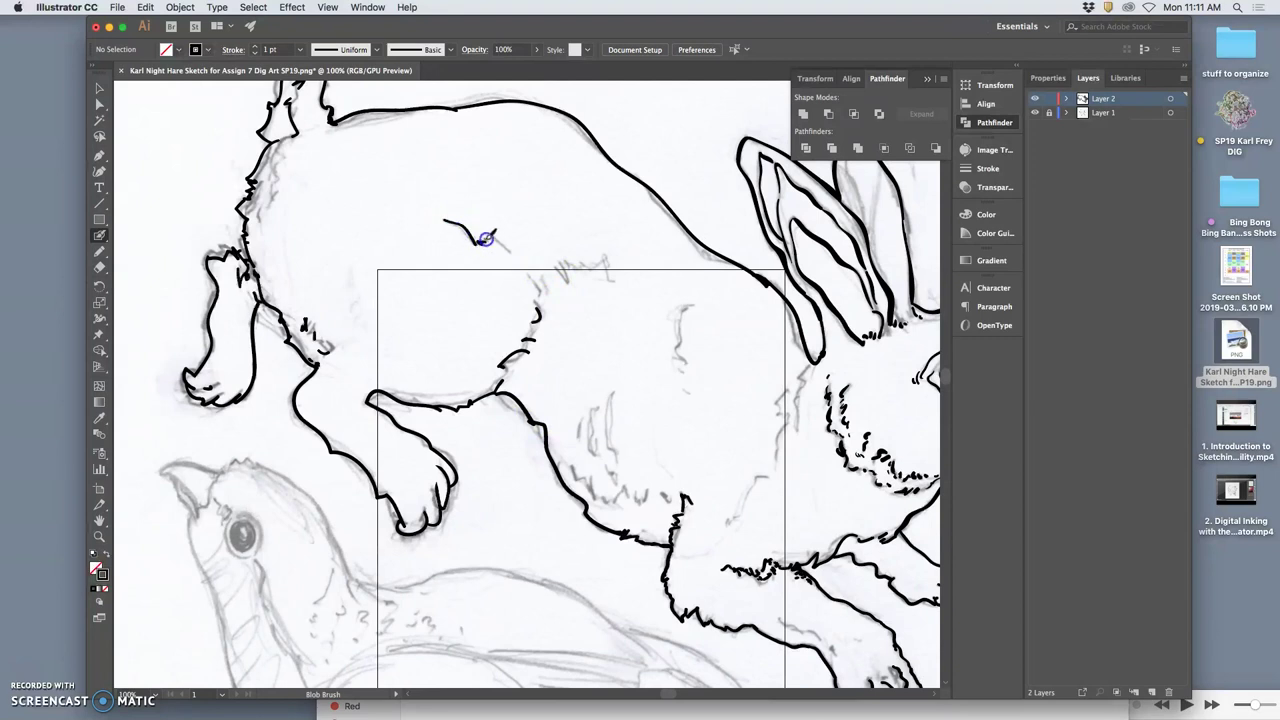
{"action": "mouse_move", "coordinate": [513, 250]}
{"action": "left_mouse_down"}
{"action": "mouse_move", "coordinate": [546, 307]}
{"action": "mouse_move", "coordinate": [532, 277]}
{"action": "left_mouse_up"}
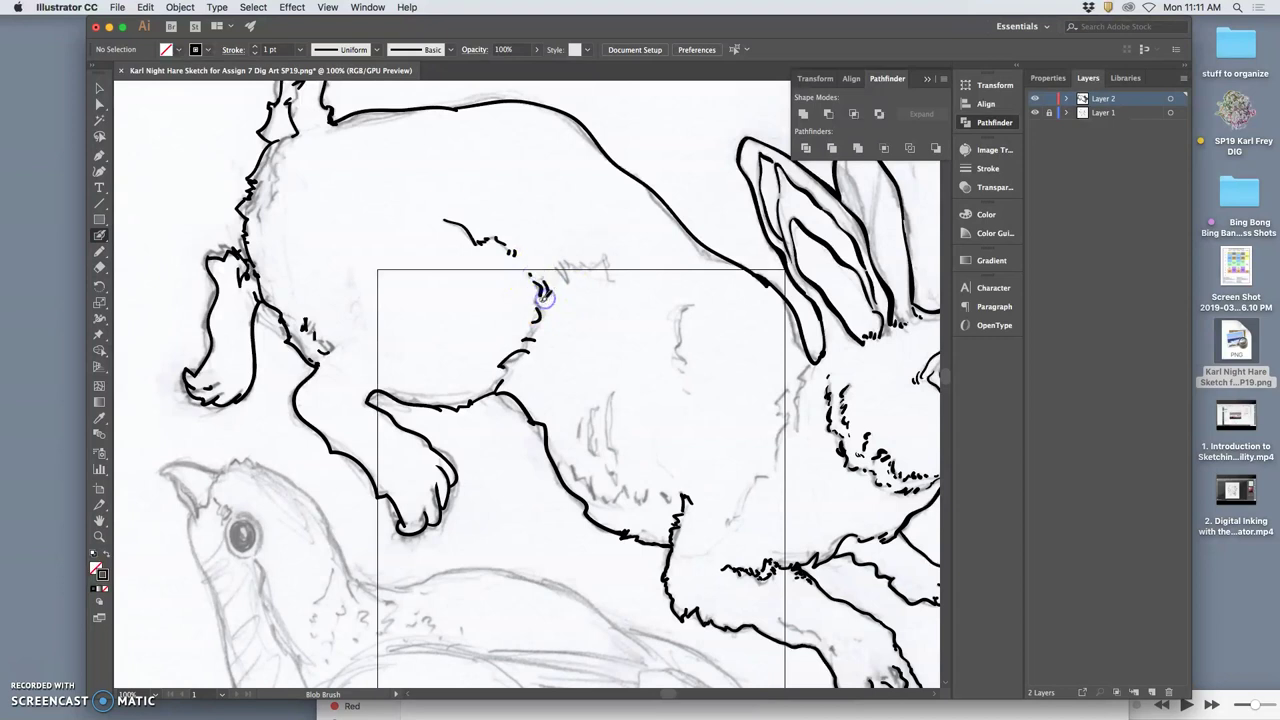
{"action": "left_click_drag", "start_coordinate": [557, 268], "coordinate": [567, 278]}
{"action": "left_click_drag", "start_coordinate": [573, 254], "coordinate": [565, 266]}
{"action": "left_click_drag", "start_coordinate": [609, 281], "coordinate": [614, 280]}
Step: Ink the broken fur line on the hare's side and the fur marks from the nape down to the shoulder
{"action": "left_click_drag", "start_coordinate": [683, 313], "coordinate": [688, 311]}
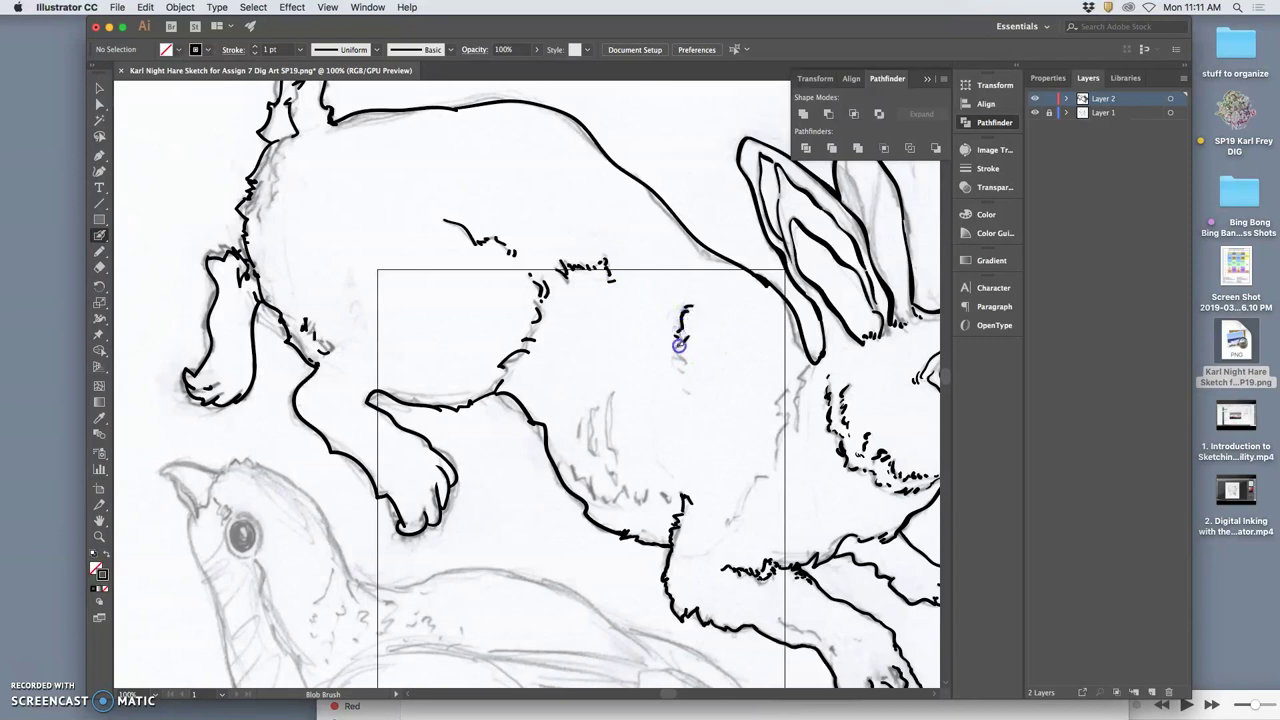
{"action": "left_click_drag", "start_coordinate": [686, 358], "coordinate": [686, 365]}
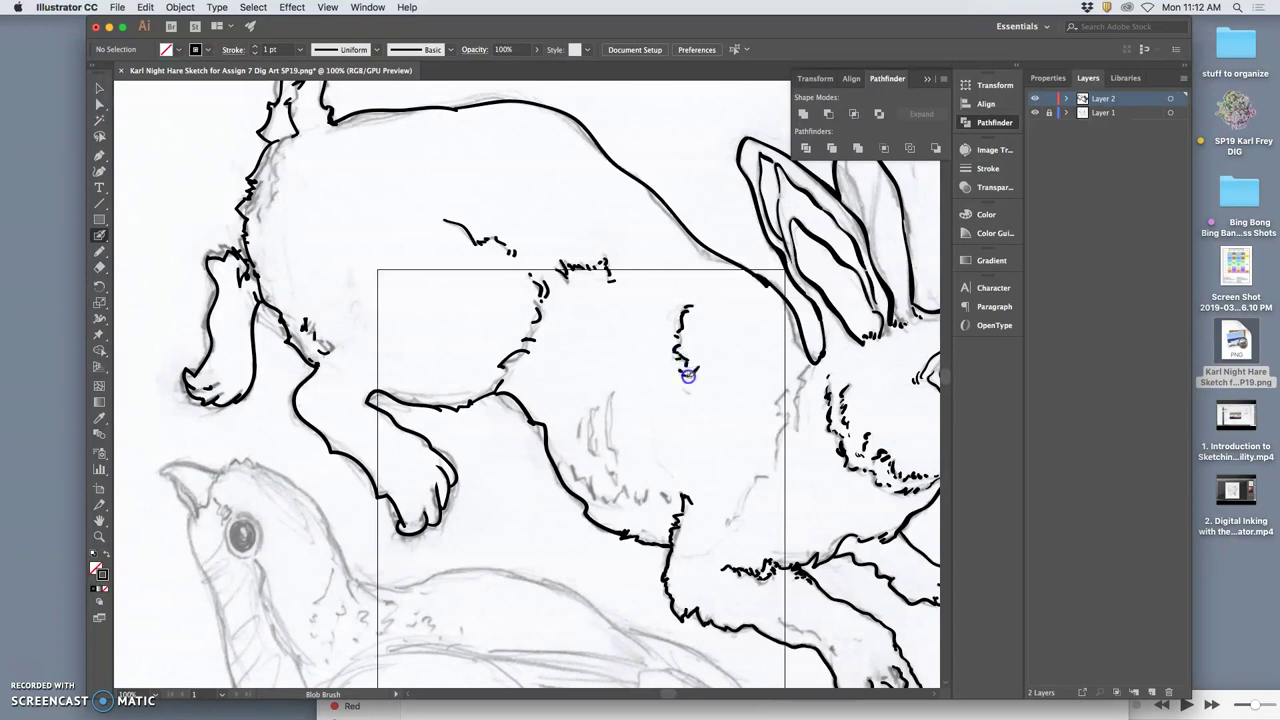
{"action": "left_click_drag", "start_coordinate": [685, 381], "coordinate": [687, 388]}
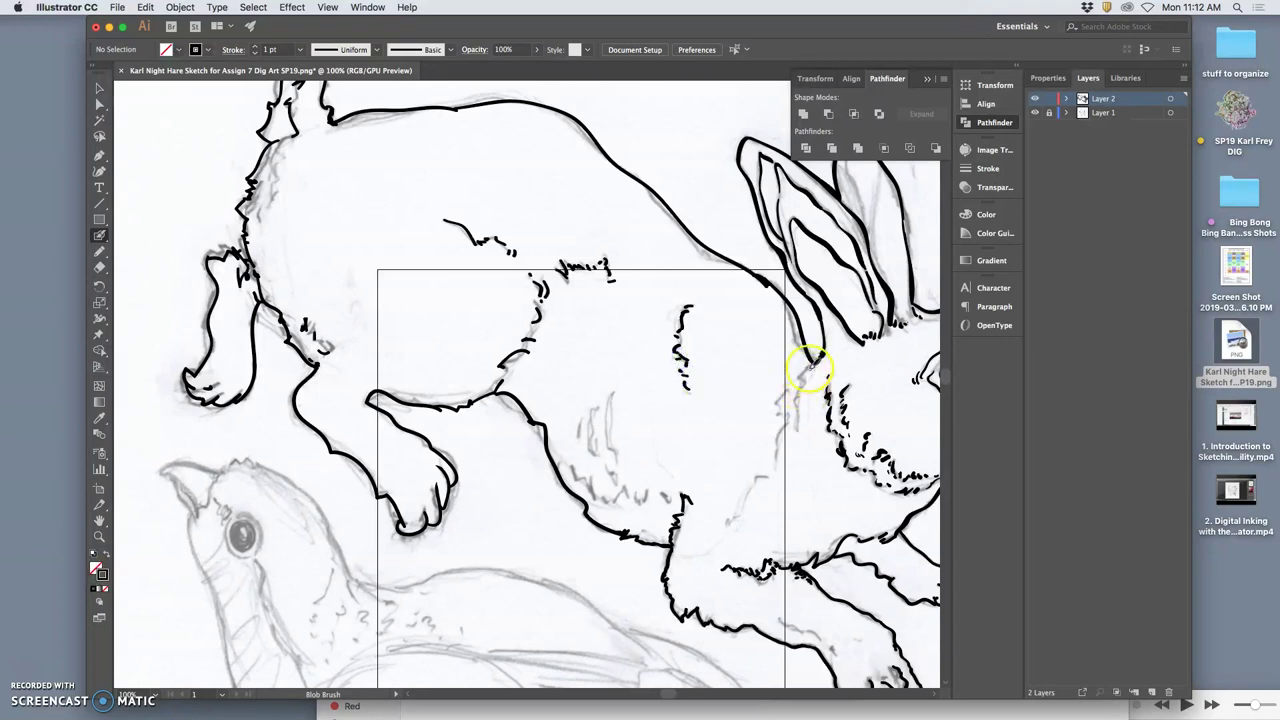
{"action": "mouse_move", "coordinate": [823, 353]}
{"action": "left_mouse_down"}
{"action": "mouse_move", "coordinate": [808, 367]}
{"action": "mouse_move", "coordinate": [819, 384]}
{"action": "mouse_move", "coordinate": [805, 377]}
{"action": "left_mouse_up"}
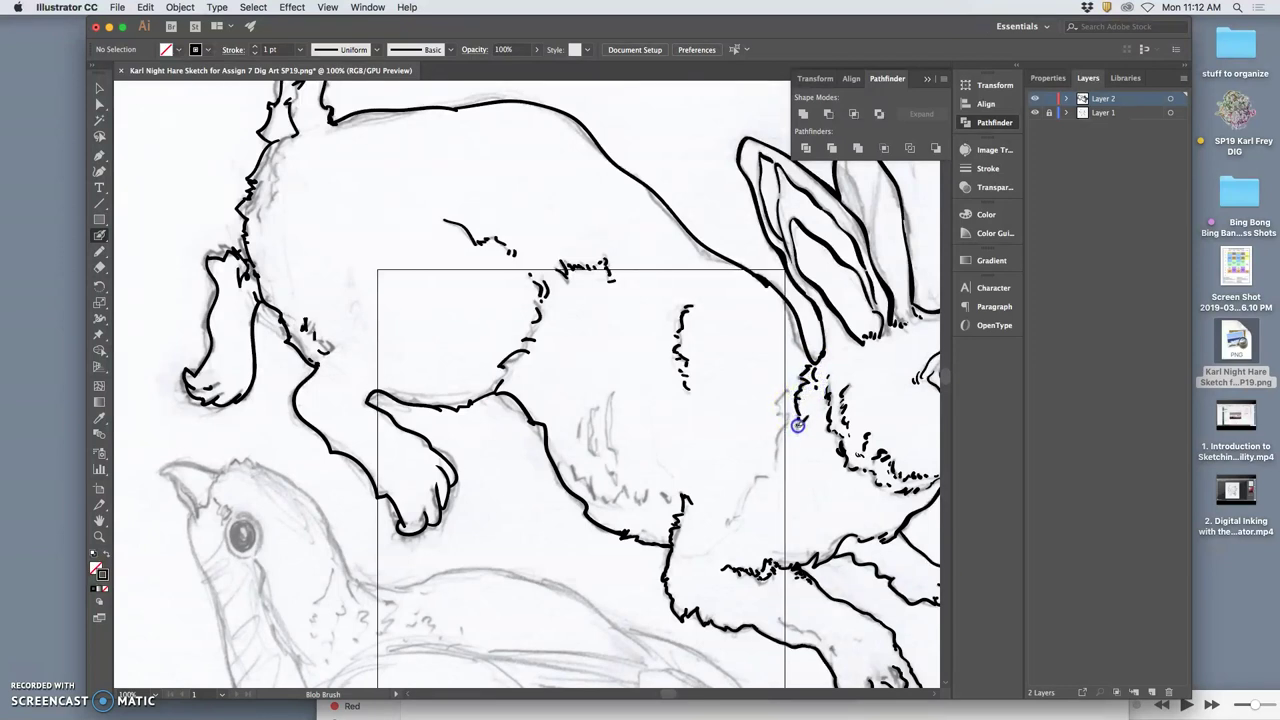
{"action": "mouse_move", "coordinate": [802, 383]}
{"action": "left_mouse_down"}
{"action": "mouse_move", "coordinate": [785, 392]}
{"action": "mouse_move", "coordinate": [757, 486]}
{"action": "mouse_move", "coordinate": [728, 521]}
{"action": "left_mouse_up"}
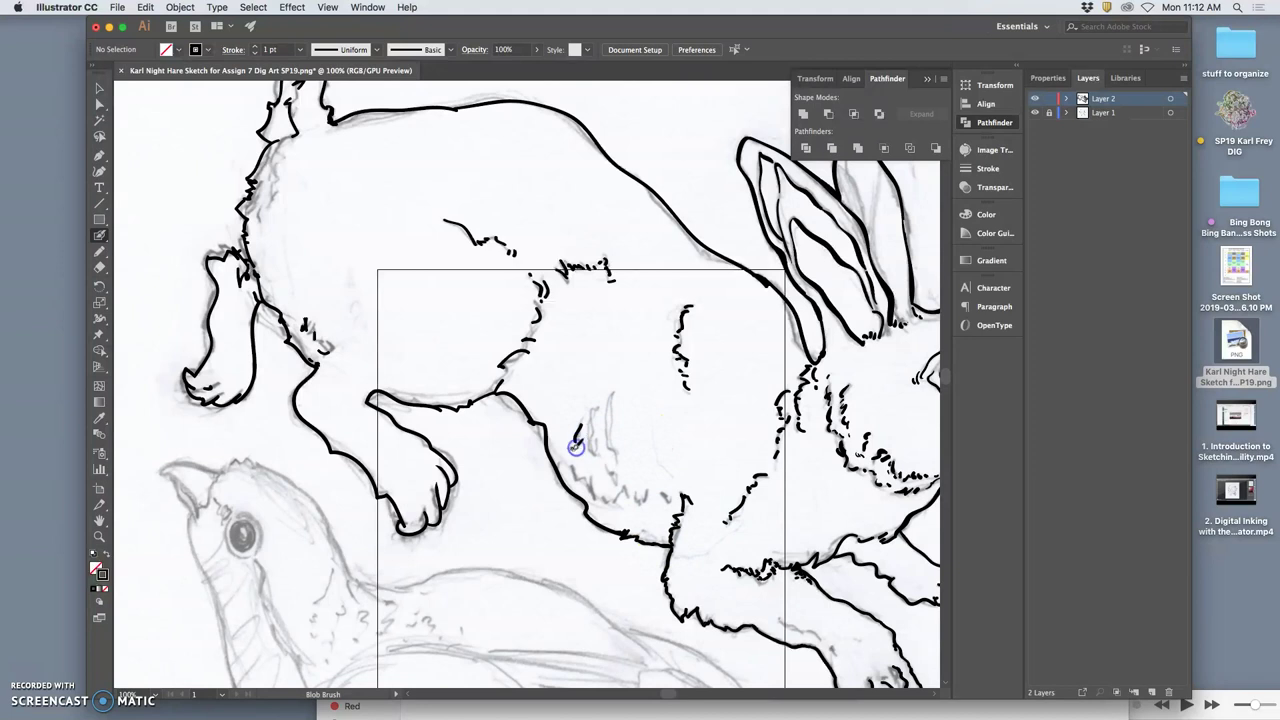
Step: Ink the vertical fur strokes and the row of tufts on the hare's lower flank, behind the front leg, with the Blob Brush
{"action": "left_click_drag", "start_coordinate": [577, 446], "coordinate": [575, 453]}
{"action": "left_click_drag", "start_coordinate": [604, 402], "coordinate": [592, 411]}
{"action": "left_click_drag", "start_coordinate": [611, 394], "coordinate": [614, 450]}
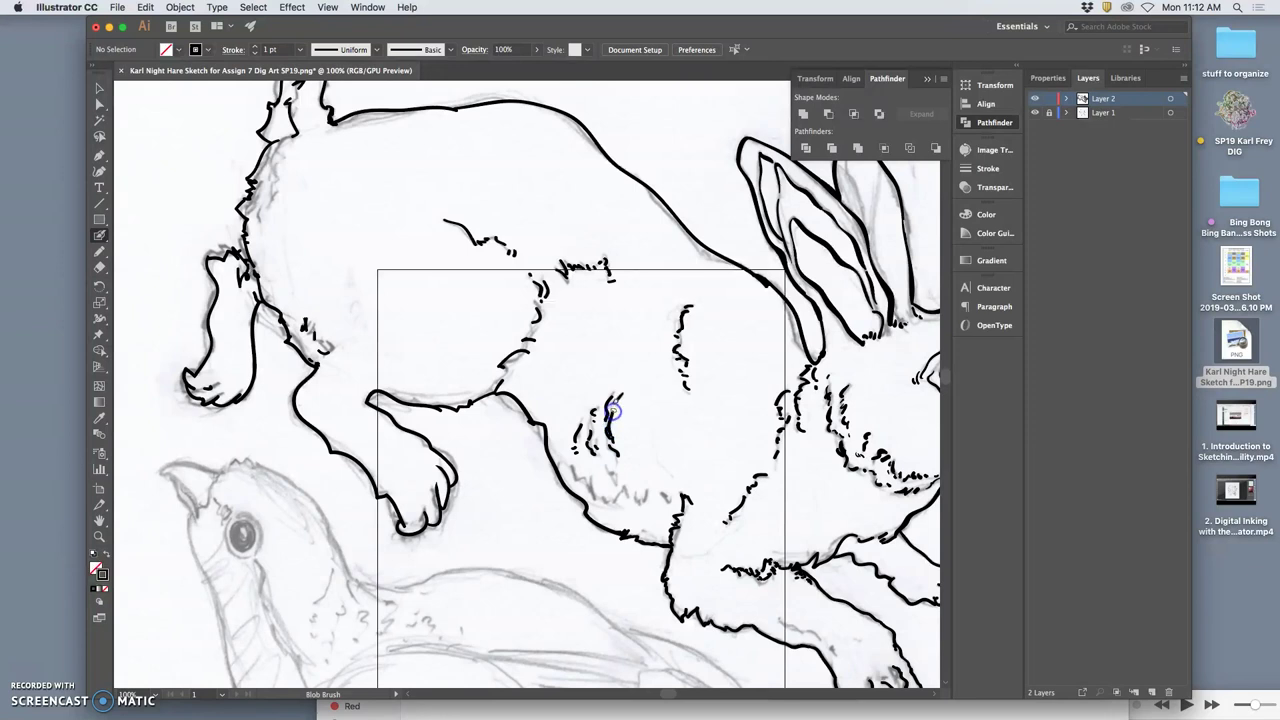
{"action": "mouse_move", "coordinate": [604, 470]}
{"action": "left_mouse_down"}
{"action": "mouse_move", "coordinate": [619, 484]}
{"action": "mouse_move", "coordinate": [571, 466]}
{"action": "mouse_move", "coordinate": [600, 494]}
{"action": "left_mouse_up"}
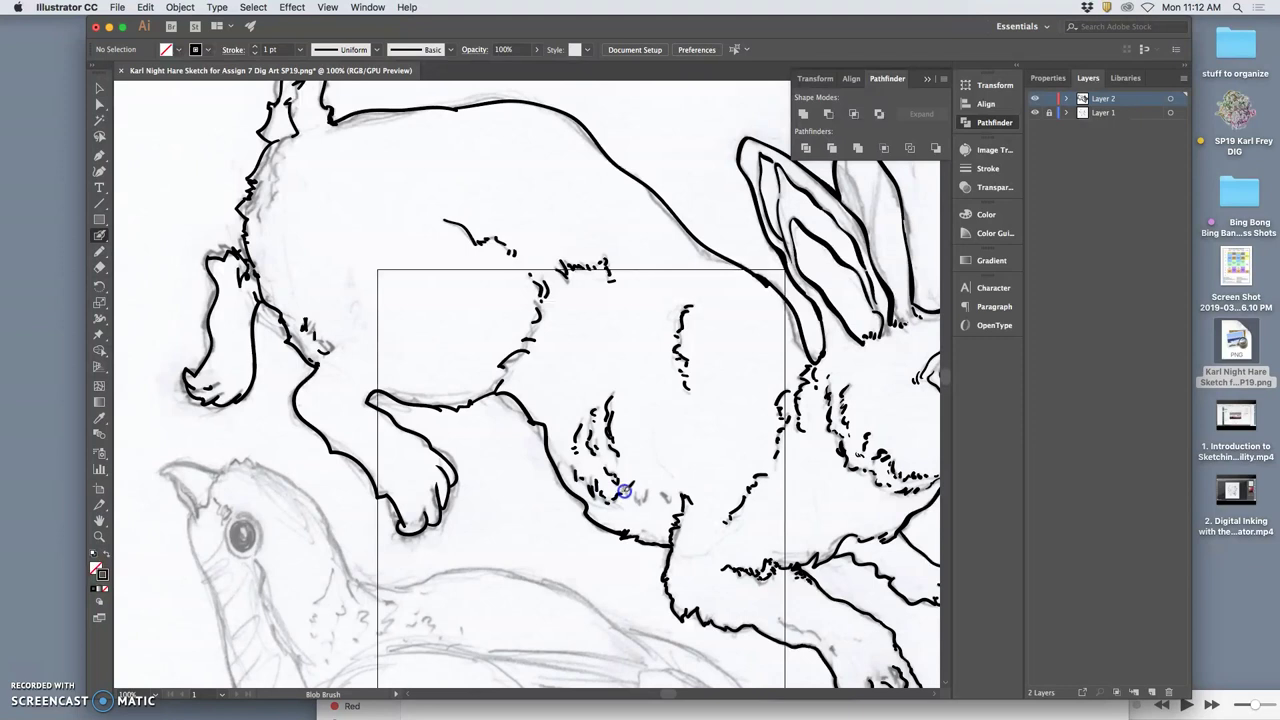
{"action": "left_click_drag", "start_coordinate": [631, 496], "coordinate": [642, 505]}
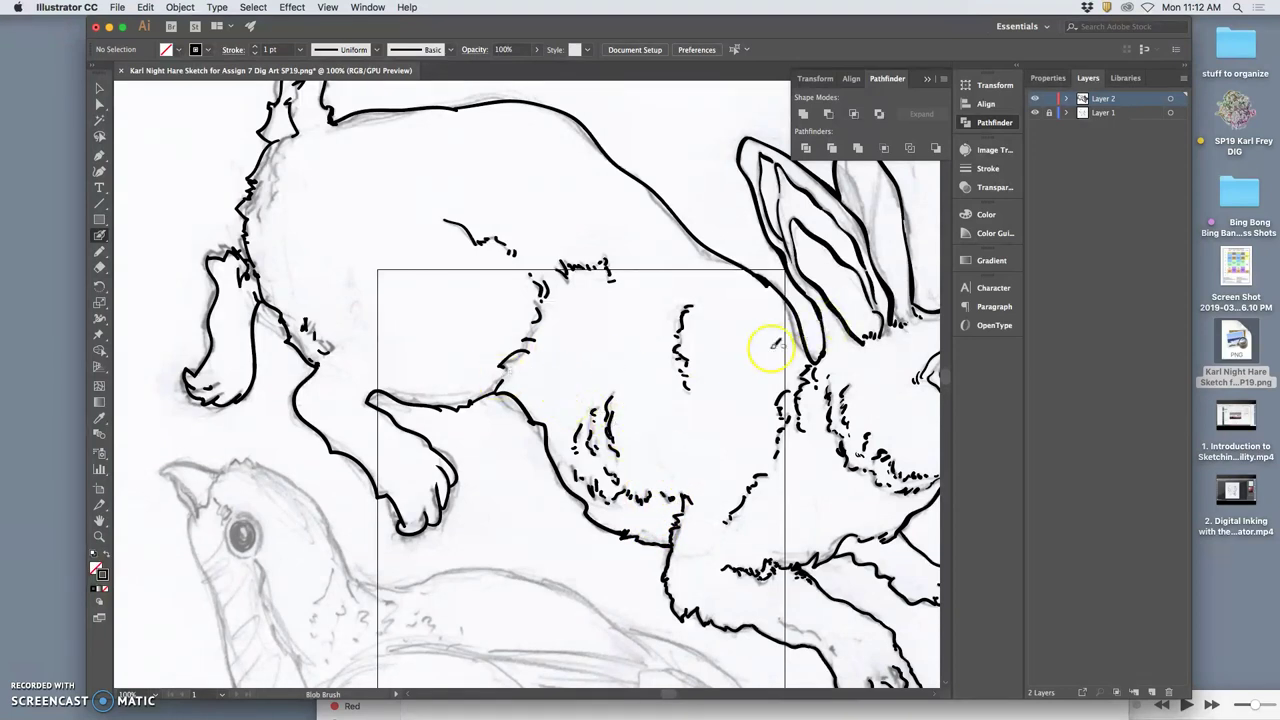
Step: Ink short fur marks at the base of the haunch's front edge, above the hind leg and along the rump below the tail
{"action": "left_click_drag", "start_coordinate": [514, 367], "coordinate": [502, 387]}
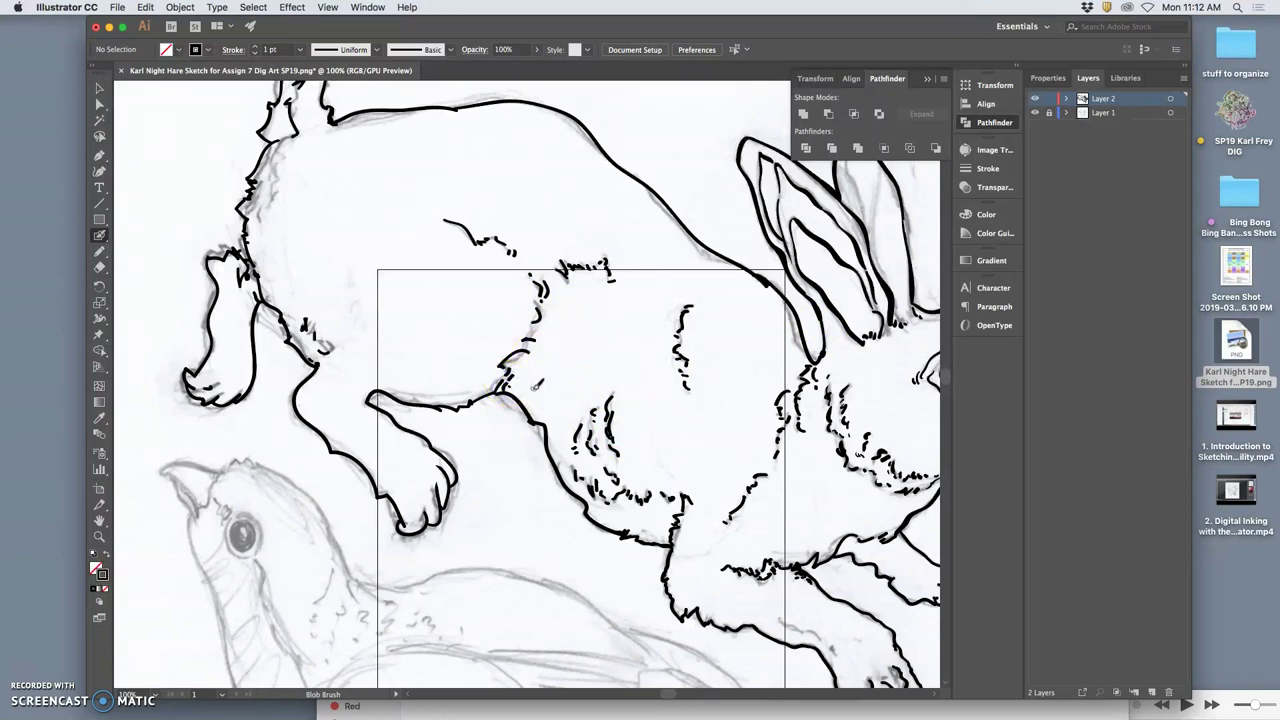
{"action": "key", "text": "F12"}
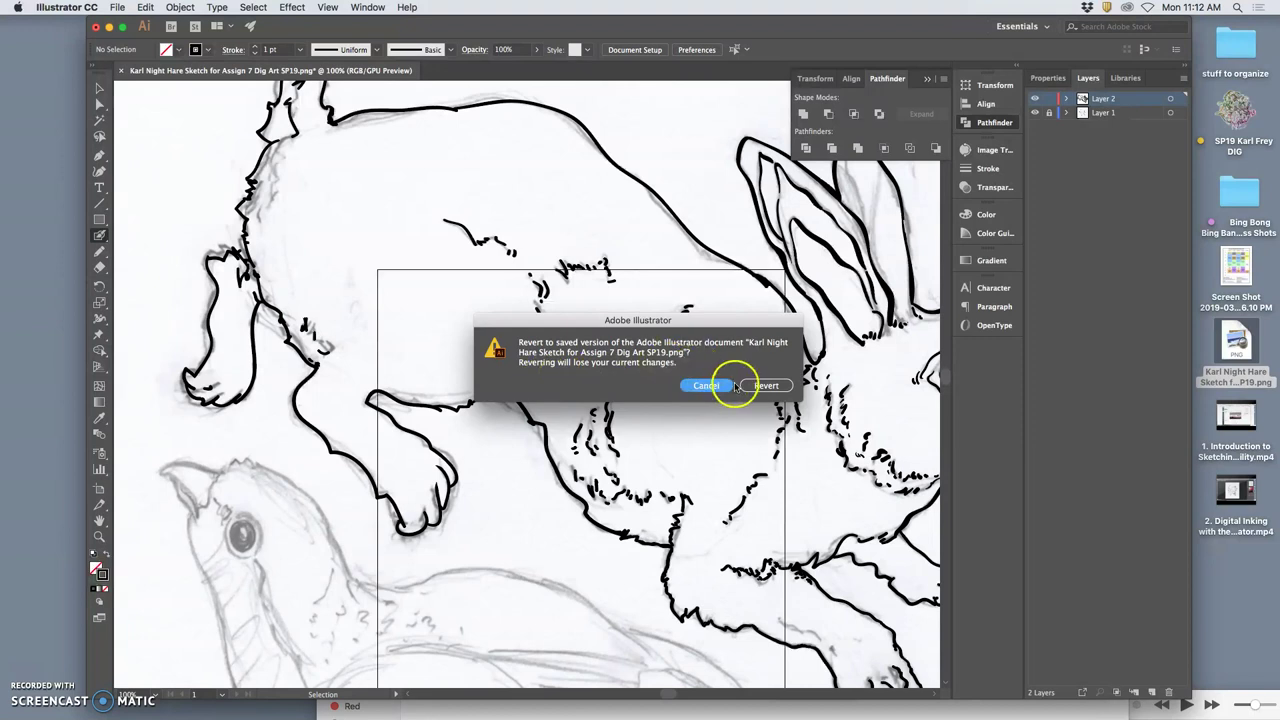
{"action": "left_click", "coordinate": [722, 386]}
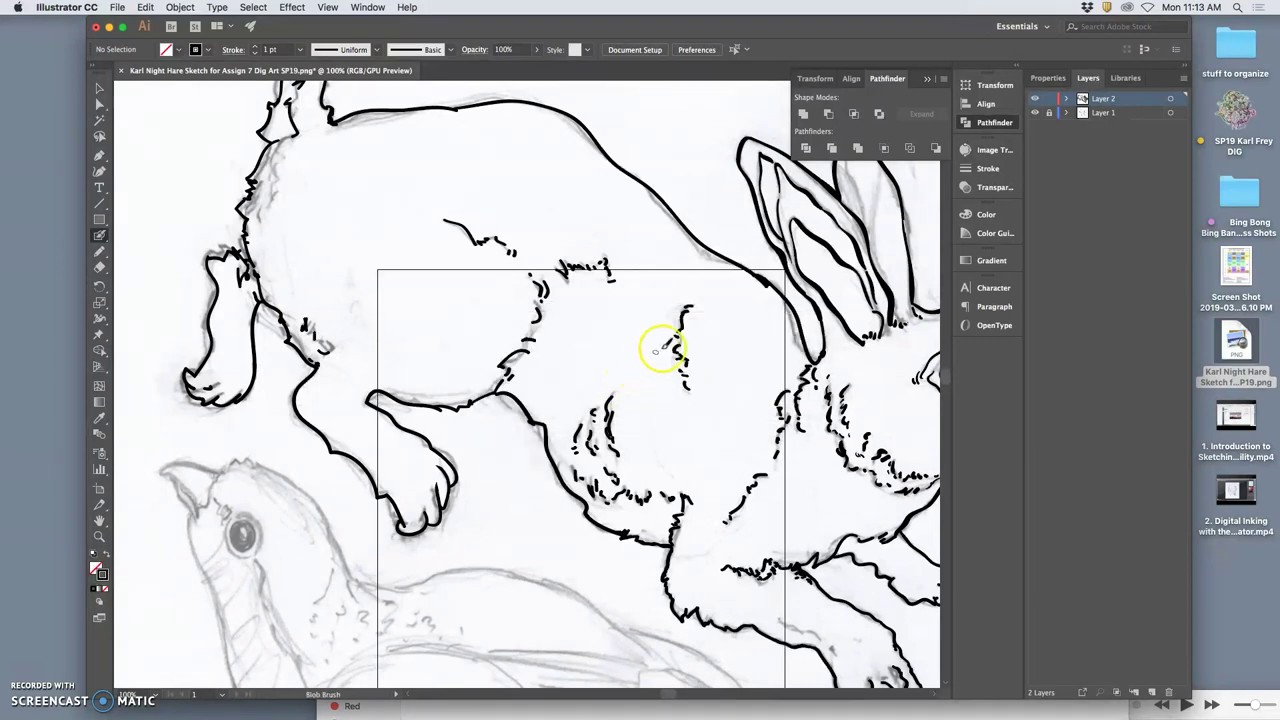
{"action": "left_click", "coordinate": [651, 320]}
{"action": "scroll", "coordinate": [636, 333], "scroll_direction": "down", "scroll_amount": 2}
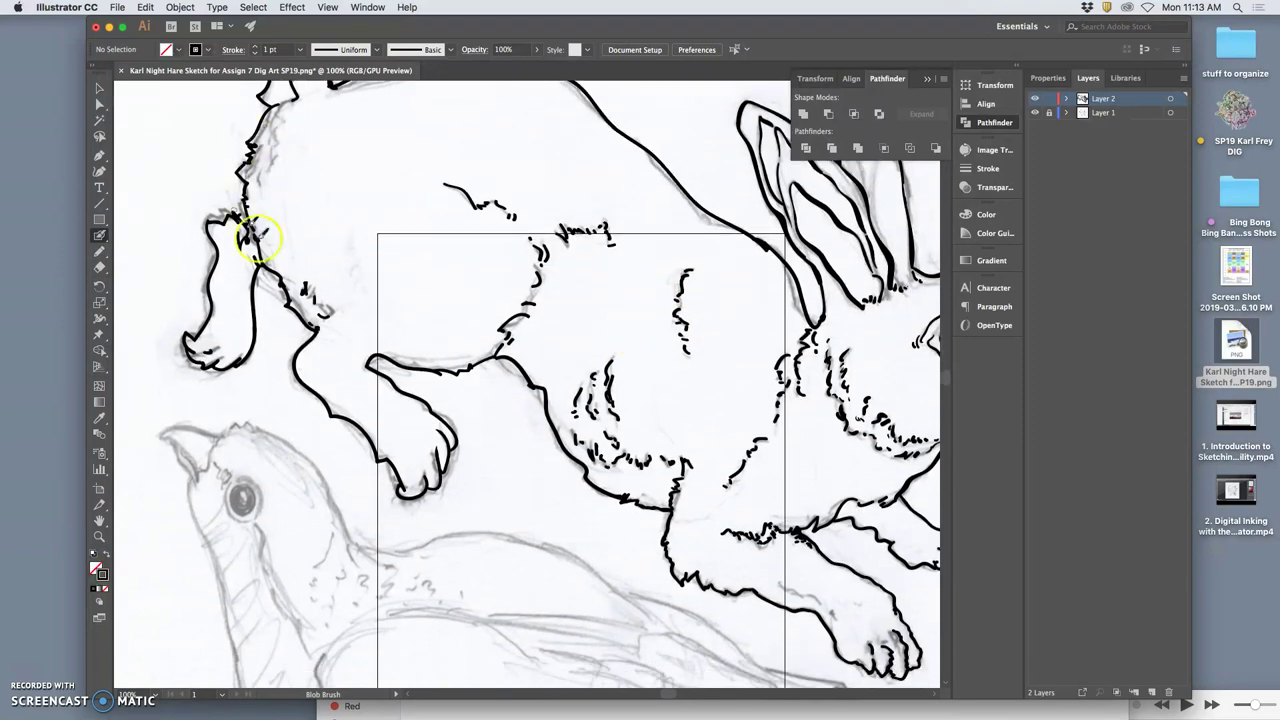
{"action": "left_click_drag", "start_coordinate": [325, 310], "coordinate": [326, 312]}
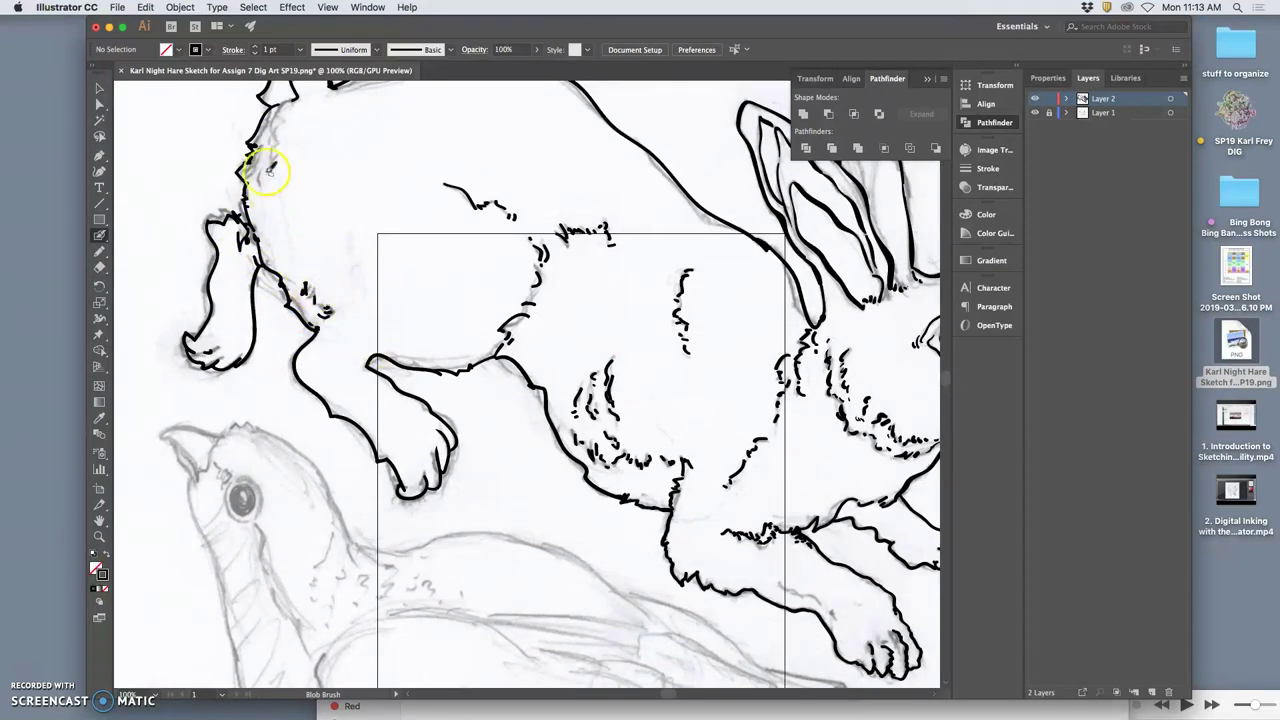
{"action": "left_click_drag", "start_coordinate": [280, 94], "coordinate": [276, 112]}
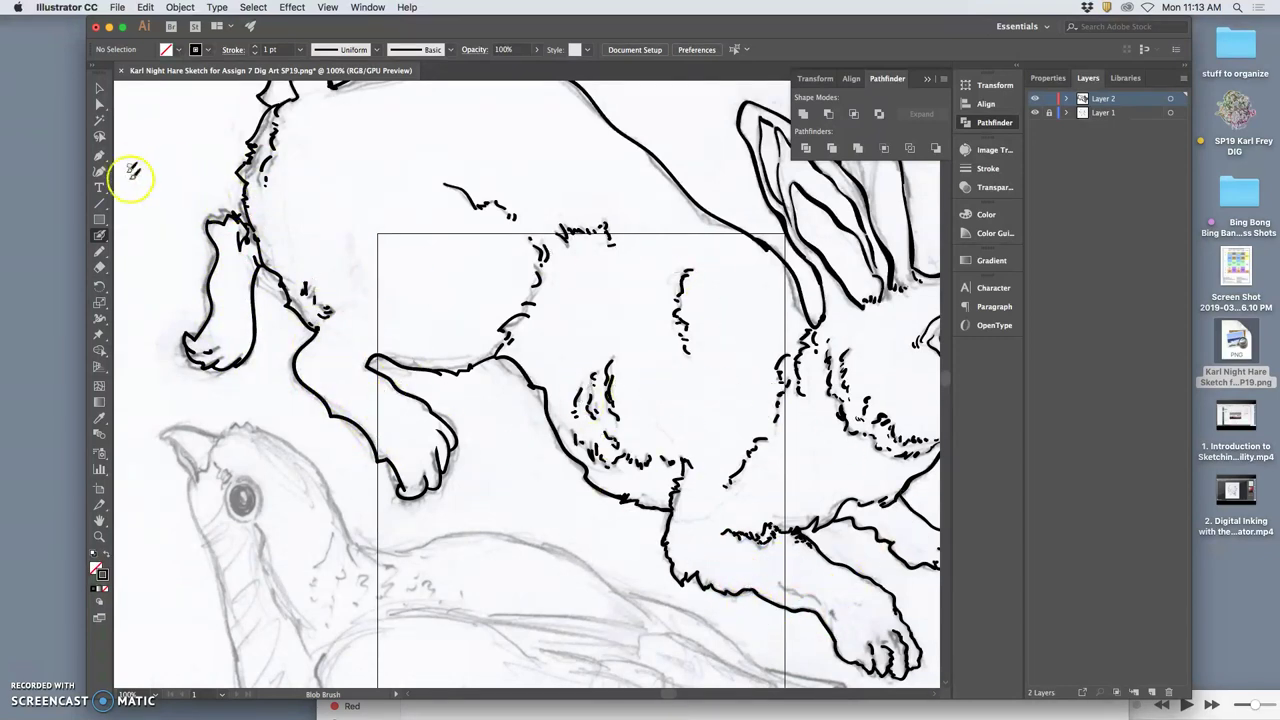
Step: Erase the outer outline of the rear hind leg and the back outline of the other hind leg with the Eraser
{"action": "left_click", "coordinate": [100, 267]}
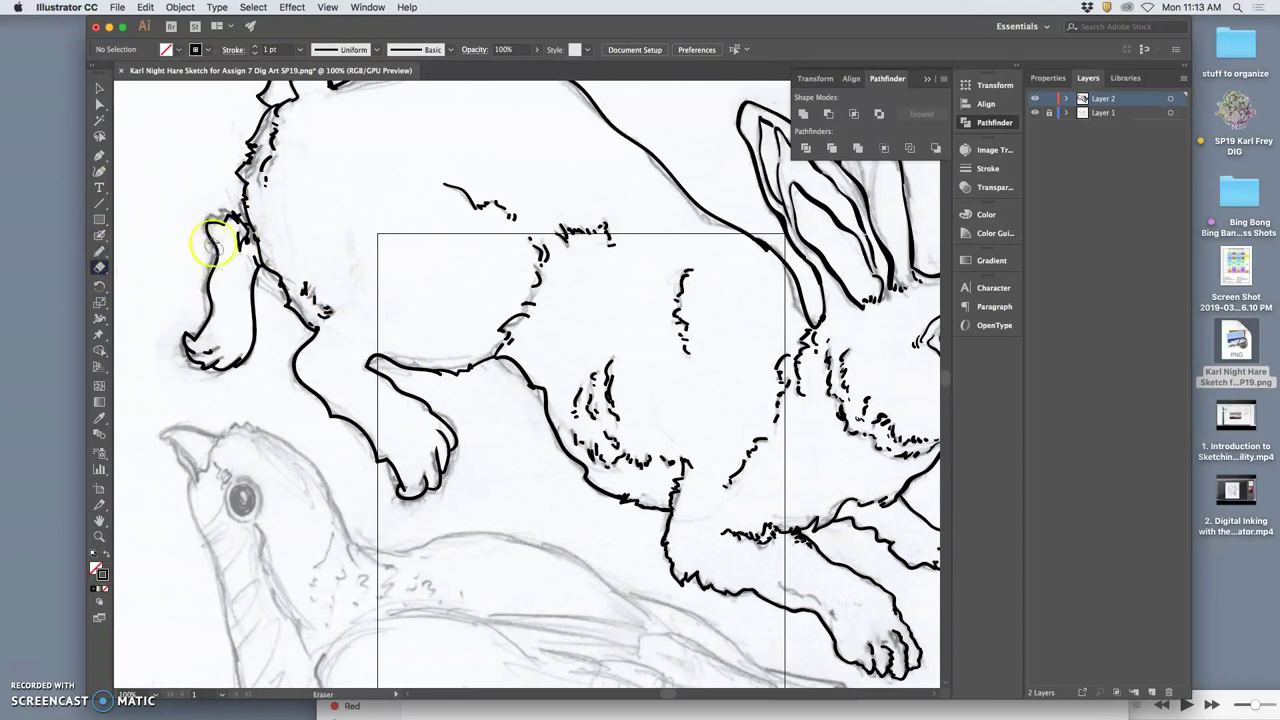
{"action": "left_click_drag", "start_coordinate": [217, 214], "coordinate": [201, 323]}
{"action": "mouse_move", "coordinate": [304, 366]}
{"action": "left_mouse_down"}
{"action": "mouse_move", "coordinate": [300, 383]}
{"action": "mouse_move", "coordinate": [371, 449]}
{"action": "mouse_move", "coordinate": [294, 360]}
{"action": "mouse_move", "coordinate": [296, 345]}
{"action": "left_mouse_up"}
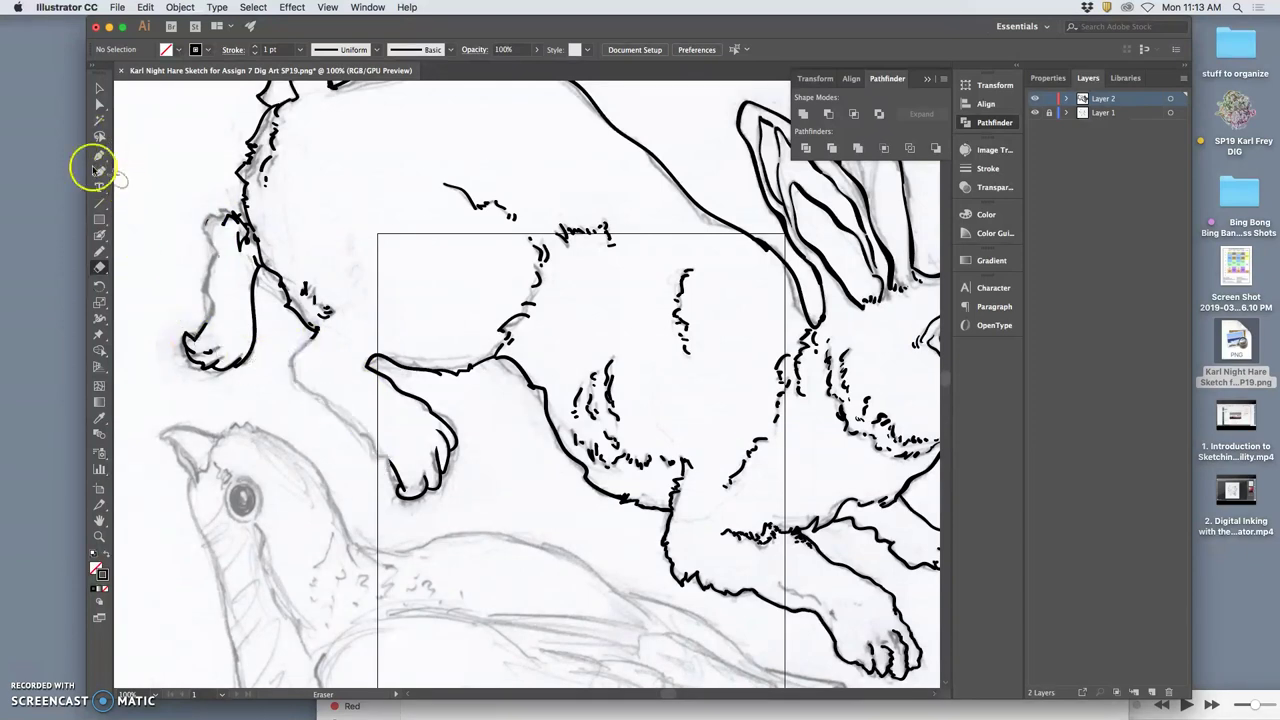
Step: Redraw the erased outlines of both hind legs with the Blob Brush, following the pencil sketch down to the feet
{"action": "left_click", "coordinate": [100, 236]}
{"action": "left_click_drag", "start_coordinate": [230, 232], "coordinate": [233, 215]}
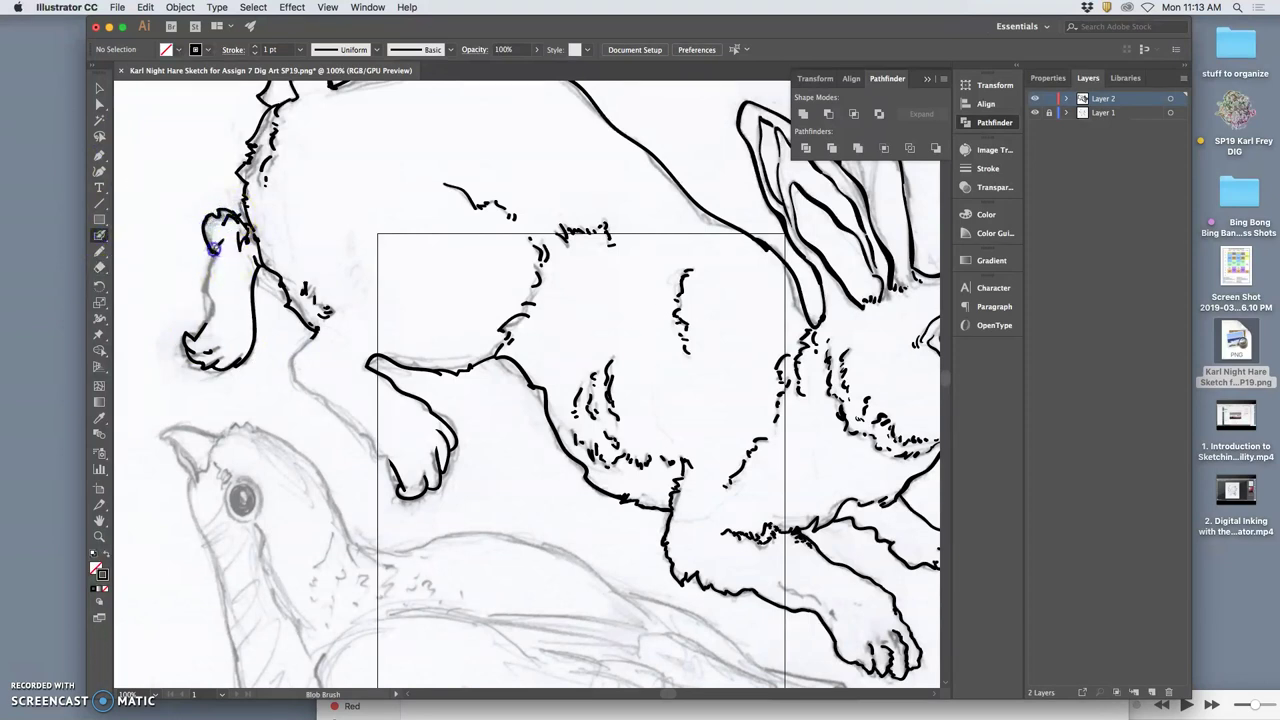
{"action": "left_click_drag", "start_coordinate": [212, 259], "coordinate": [204, 284]}
{"action": "mouse_move", "coordinate": [201, 330]}
{"action": "left_mouse_down"}
{"action": "mouse_move", "coordinate": [194, 376]}
{"action": "mouse_move", "coordinate": [196, 339]}
{"action": "left_mouse_up"}
{"action": "left_click_drag", "start_coordinate": [324, 329], "coordinate": [317, 336]}
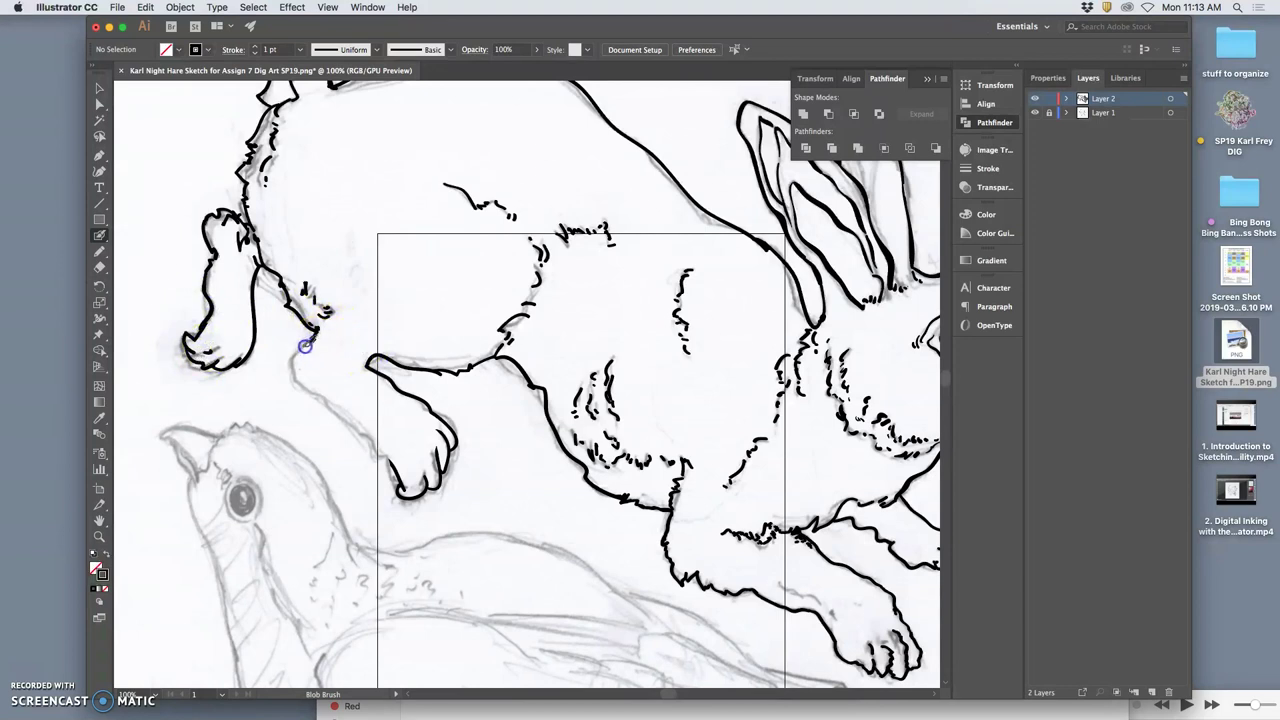
{"action": "left_click_drag", "start_coordinate": [317, 333], "coordinate": [291, 359]}
{"action": "left_click_drag", "start_coordinate": [349, 419], "coordinate": [400, 497]}
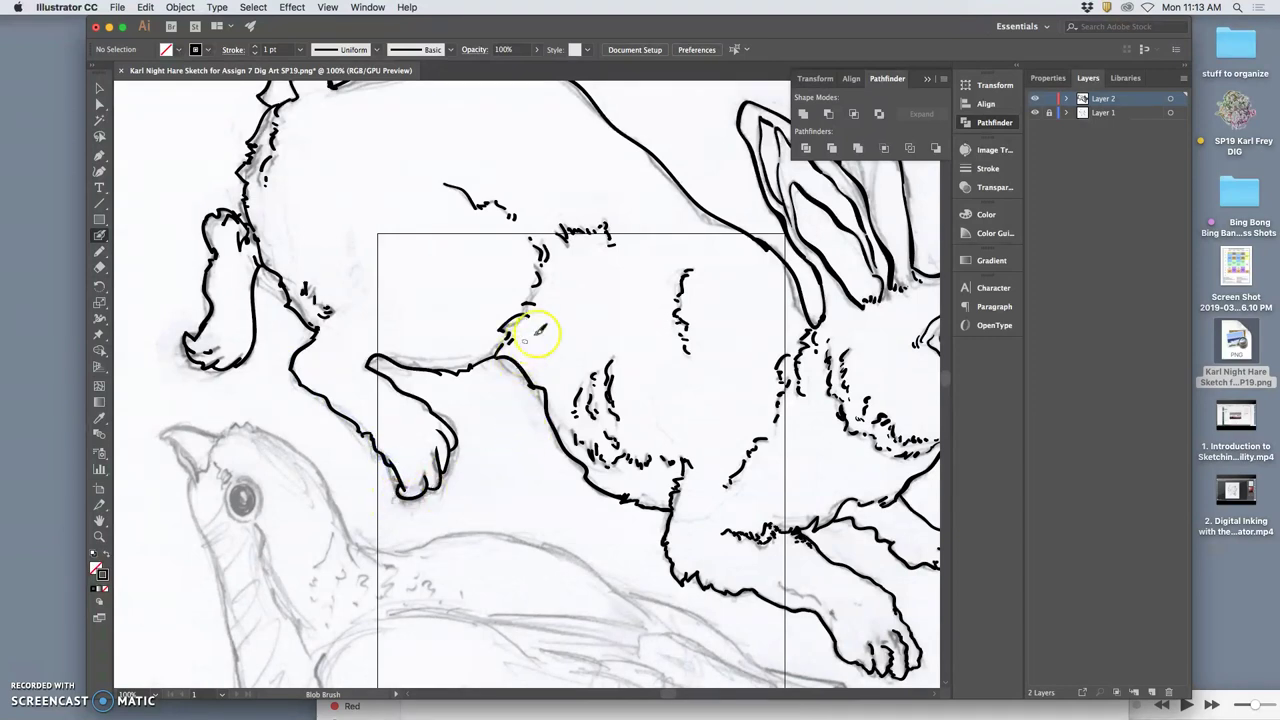
Step: Ink the fur marks on the near front leg's wrist and above the toes with the Blob Brush
{"action": "mouse_move", "coordinate": [549, 349]}
{"action": "left_mouse_down"}
{"action": "mouse_move", "coordinate": [385, 283]}
{"action": "mouse_move", "coordinate": [282, 200]}
{"action": "left_mouse_up"}
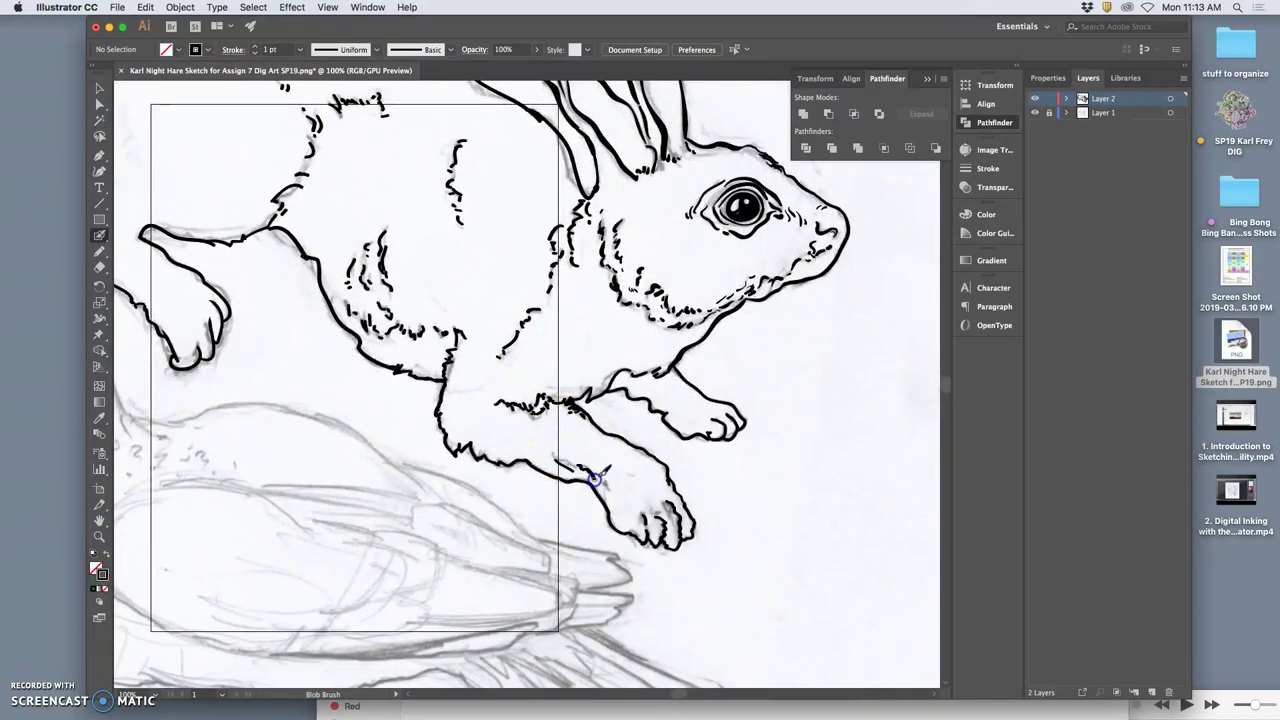
{"action": "left_click_drag", "start_coordinate": [600, 477], "coordinate": [616, 497]}
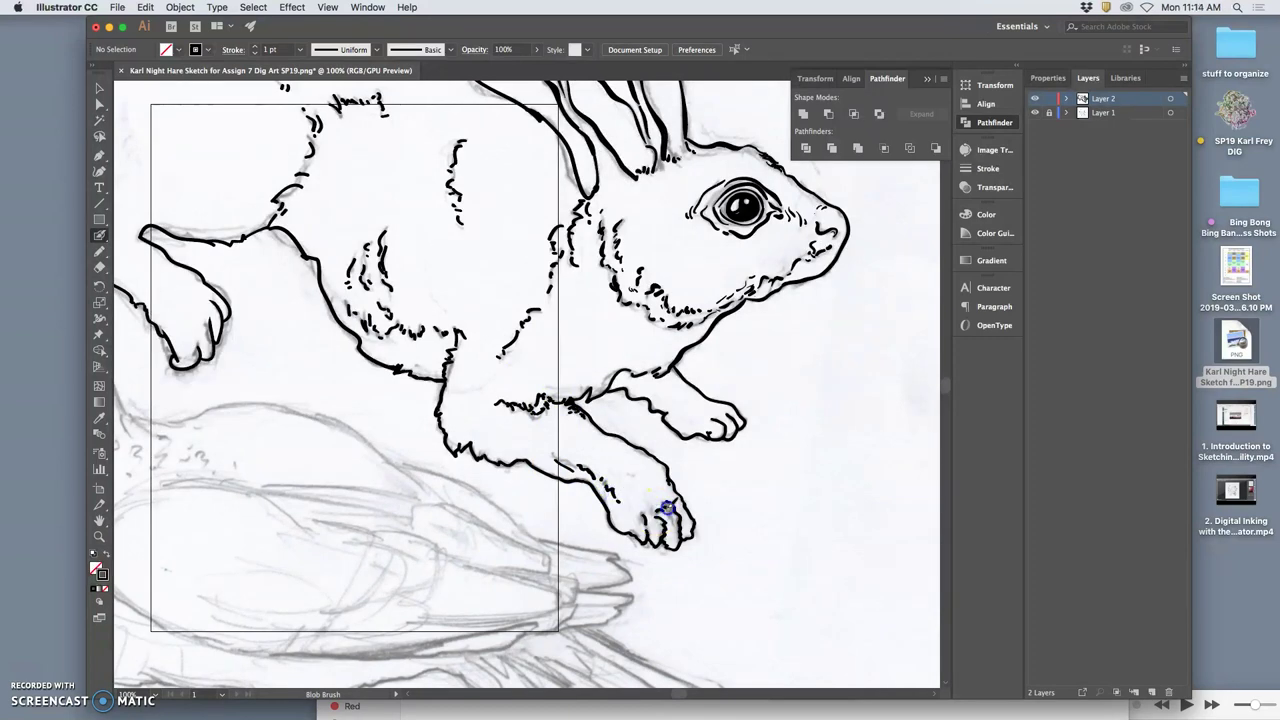
{"action": "left_click_drag", "start_coordinate": [673, 522], "coordinate": [674, 532]}
Step: Touch up the rump outline where the rear hind leg joins the body with the Blob Brush
{"action": "left_click_drag", "start_coordinate": [649, 331], "coordinate": [621, 450]}
{"action": "left_click_drag", "start_coordinate": [600, 345], "coordinate": [680, 356]}
{"action": "left_click_drag", "start_coordinate": [607, 305], "coordinate": [681, 301]}
{"action": "left_click_drag", "start_coordinate": [620, 333], "coordinate": [703, 337]}
{"action": "left_click_drag", "start_coordinate": [549, 268], "coordinate": [584, 292]}
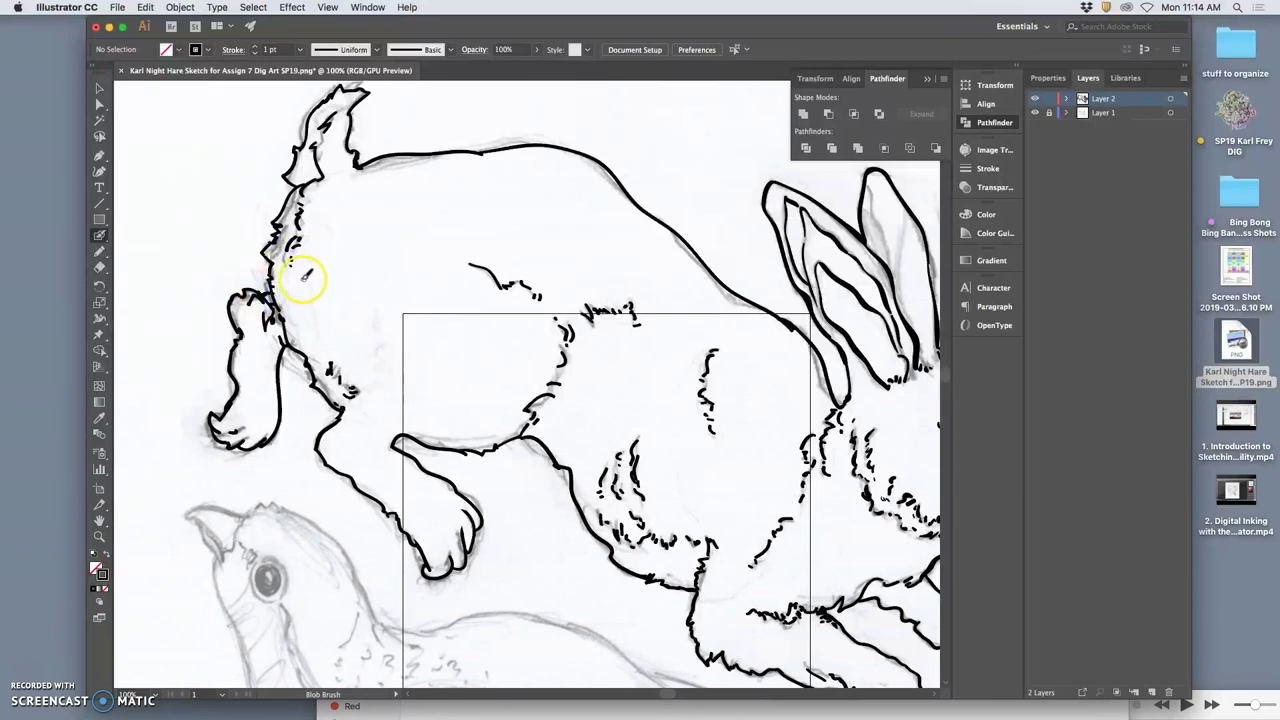
{"action": "left_click", "coordinate": [296, 285], "text": "ctrl"}
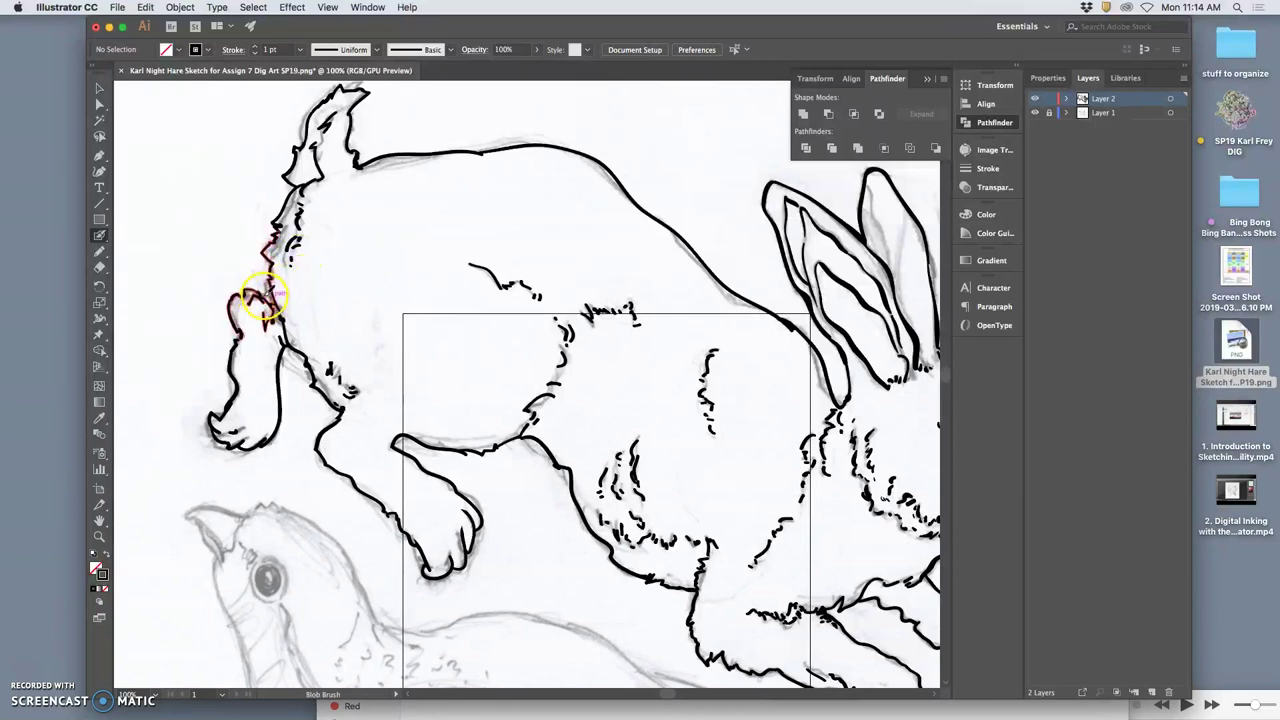
{"action": "left_click", "coordinate": [270, 296]}
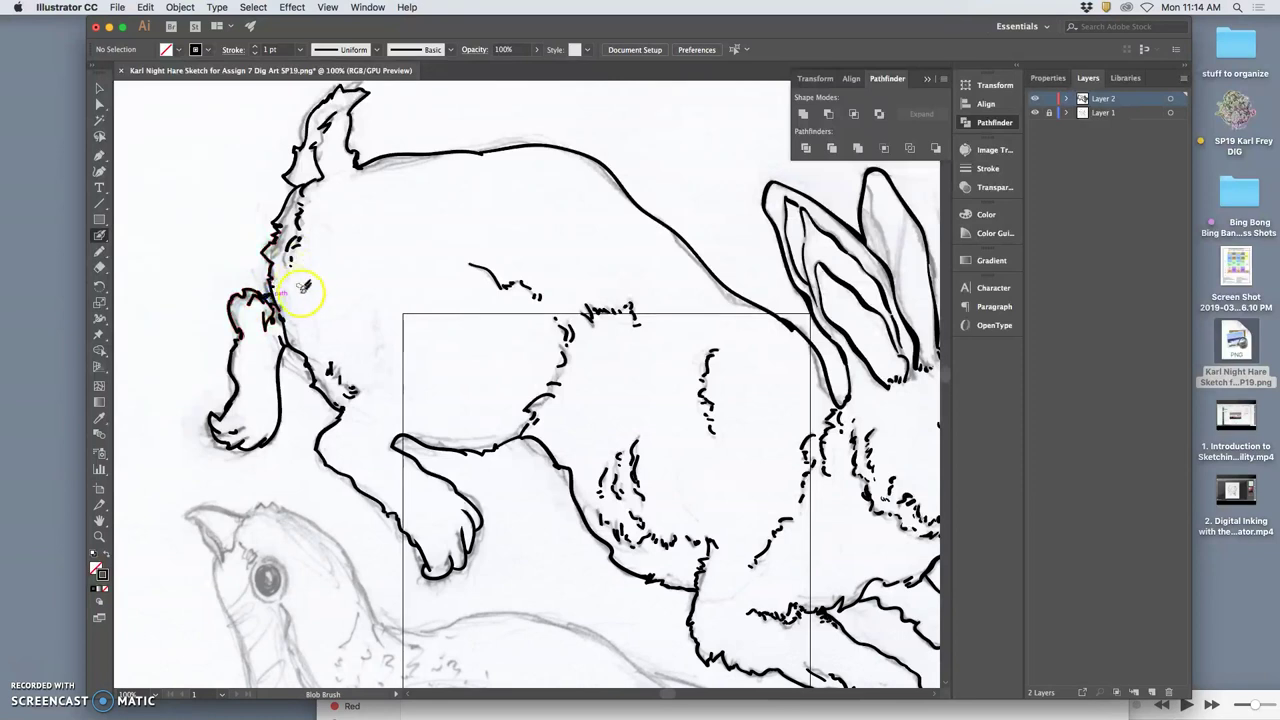
Step: Hide Layer 1 with the scanned sketch to view the inked hare on its own
{"action": "key", "text": "space"}
{"action": "mouse_move", "coordinate": [337, 349]}
{"action": "left_mouse_down"}
{"action": "mouse_move", "coordinate": [317, 226]}
{"action": "mouse_move", "coordinate": [304, 235]}
{"action": "left_mouse_up"}
{"action": "scroll", "coordinate": [331, 341], "scroll_direction": "down", "scroll_amount": 8}
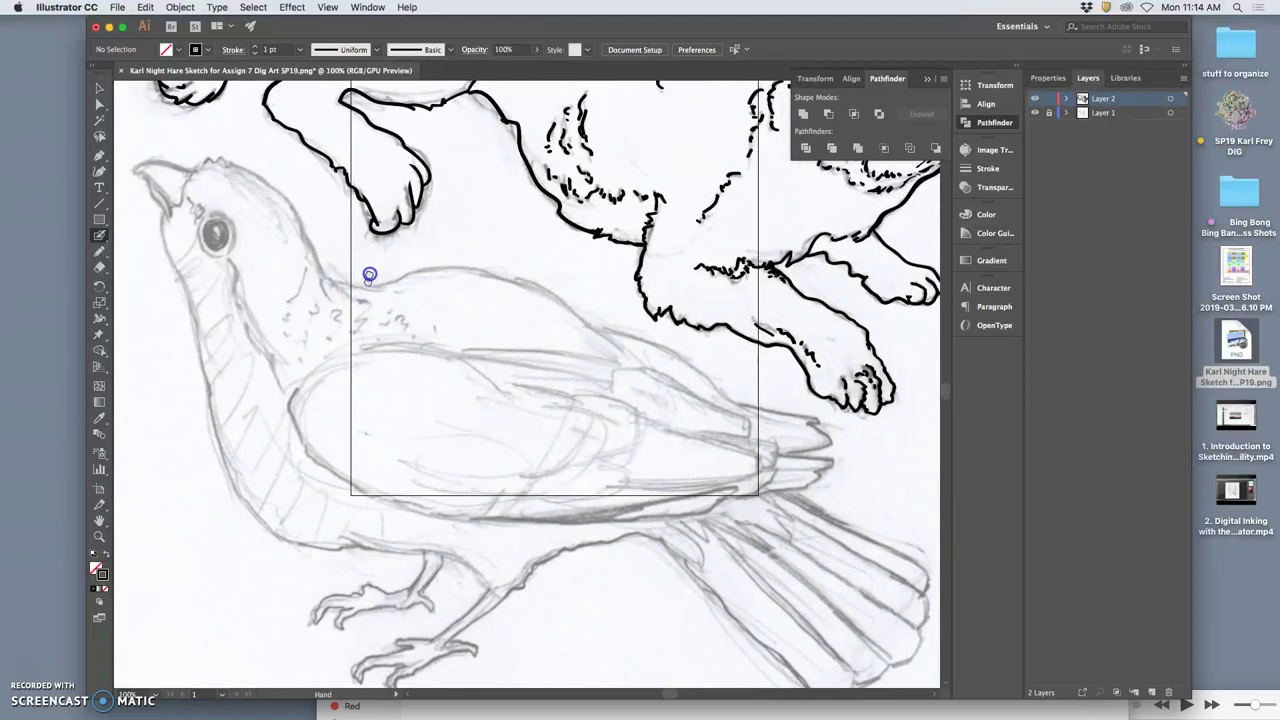
{"action": "key", "text": "ctrl+minus"}
{"action": "key", "text": "ctrl+minus"}
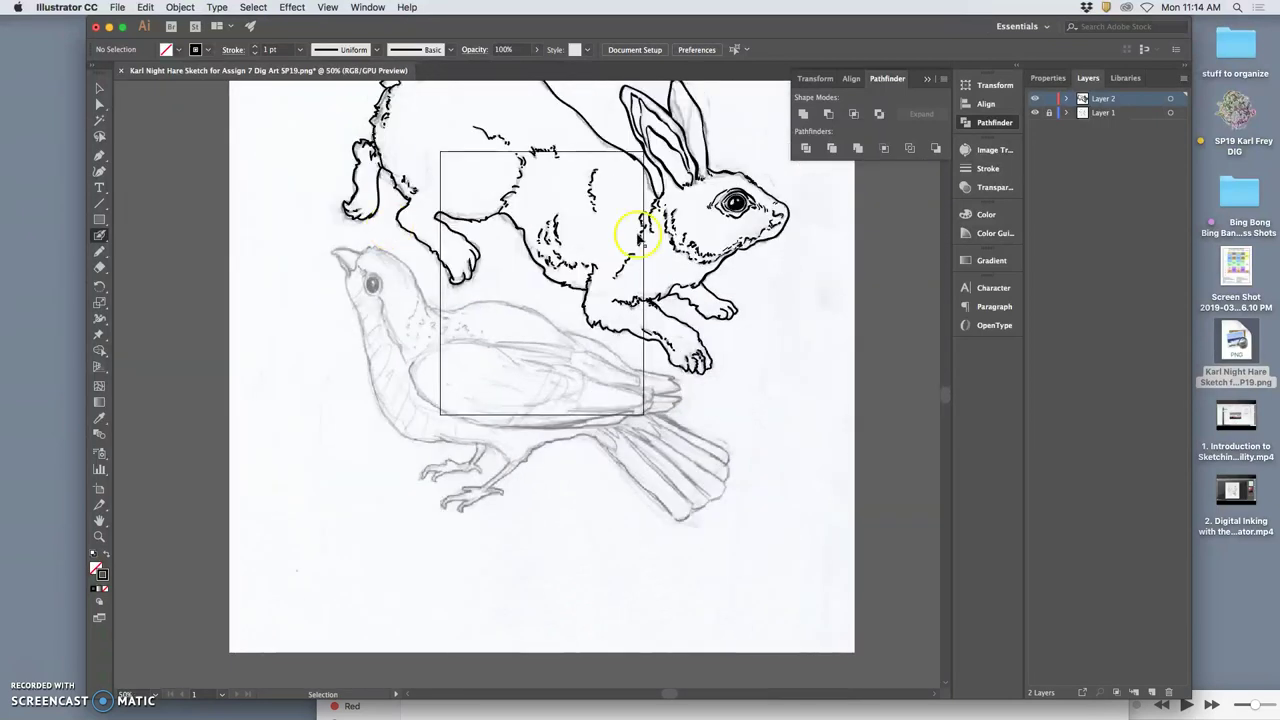
{"action": "key", "text": "ctrl+minus"}
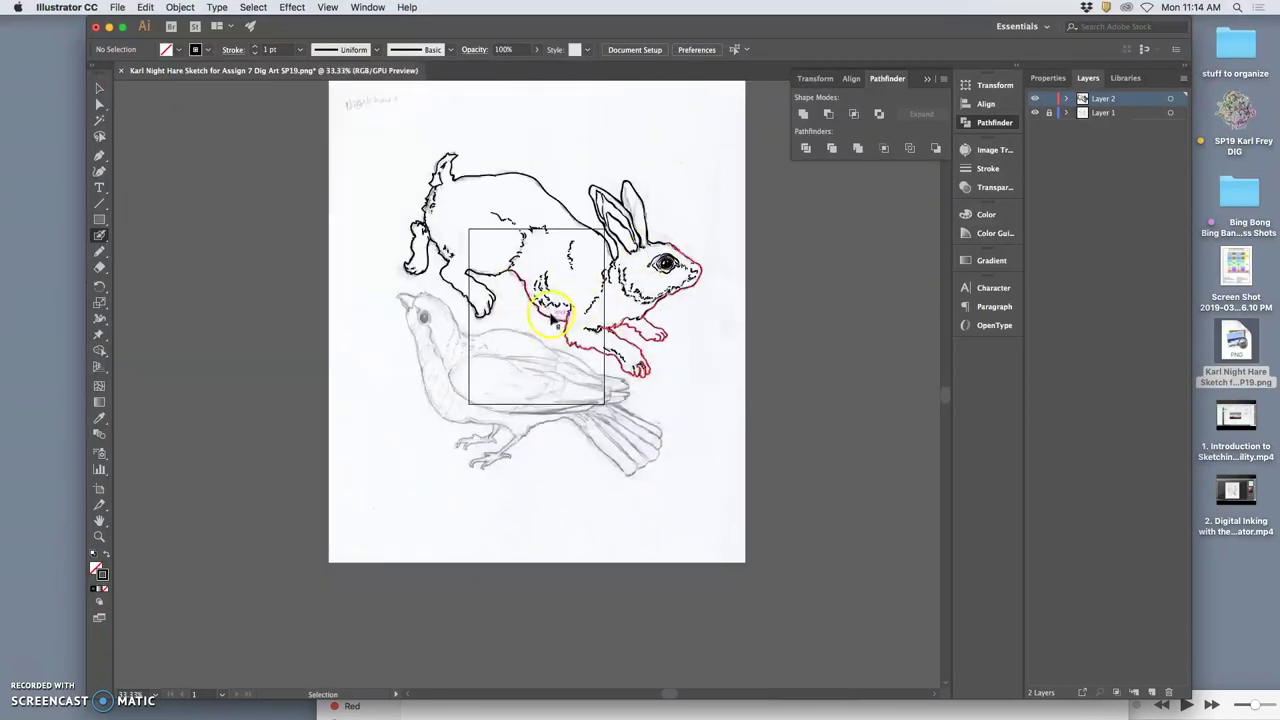
{"action": "left_click", "coordinate": [1035, 112]}
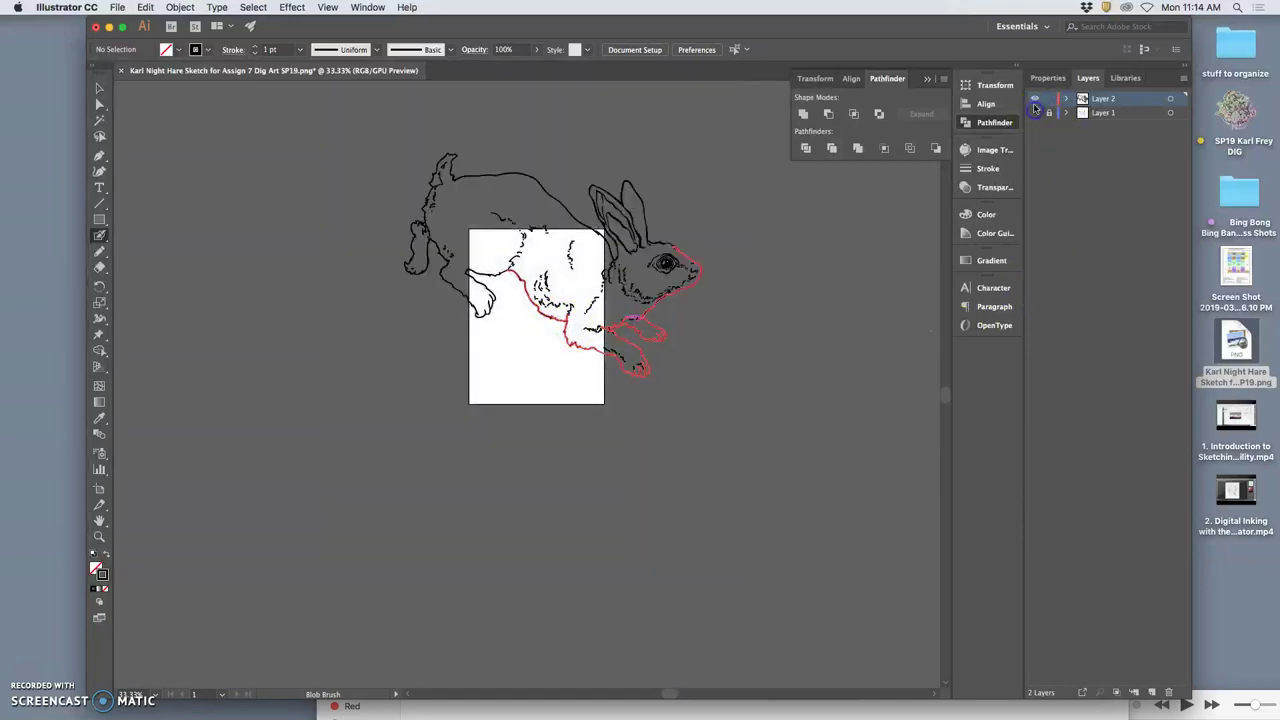
Step: Examine the ink lines of the head, ears, back and hind legs up close without the sketch
{"action": "key", "text": "ctrl+plus"}
{"action": "key", "text": "ctrl+plus"}
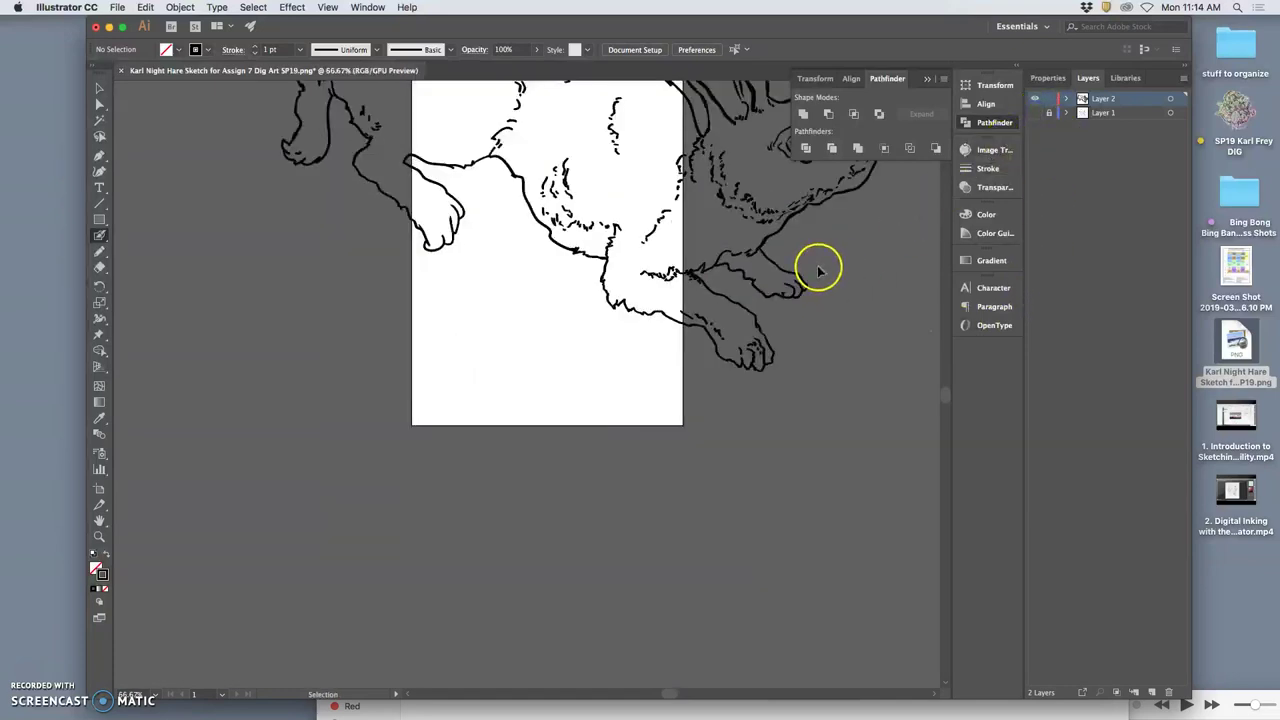
{"action": "key", "text": "ctrl+plus"}
{"action": "key", "text": "ctrl+plus"}
{"action": "left_click_drag", "start_coordinate": [763, 243], "coordinate": [488, 460]}
{"action": "left_click_drag", "start_coordinate": [626, 298], "coordinate": [494, 449]}
{"action": "left_click_drag", "start_coordinate": [580, 344], "coordinate": [471, 414]}
{"action": "left_click_drag", "start_coordinate": [534, 364], "coordinate": [564, 386]}
{"action": "scroll", "coordinate": [620, 390], "scroll_direction": "left", "scroll_amount": 5}
{"action": "scroll", "coordinate": [620, 390], "scroll_direction": "up", "scroll_amount": 3}
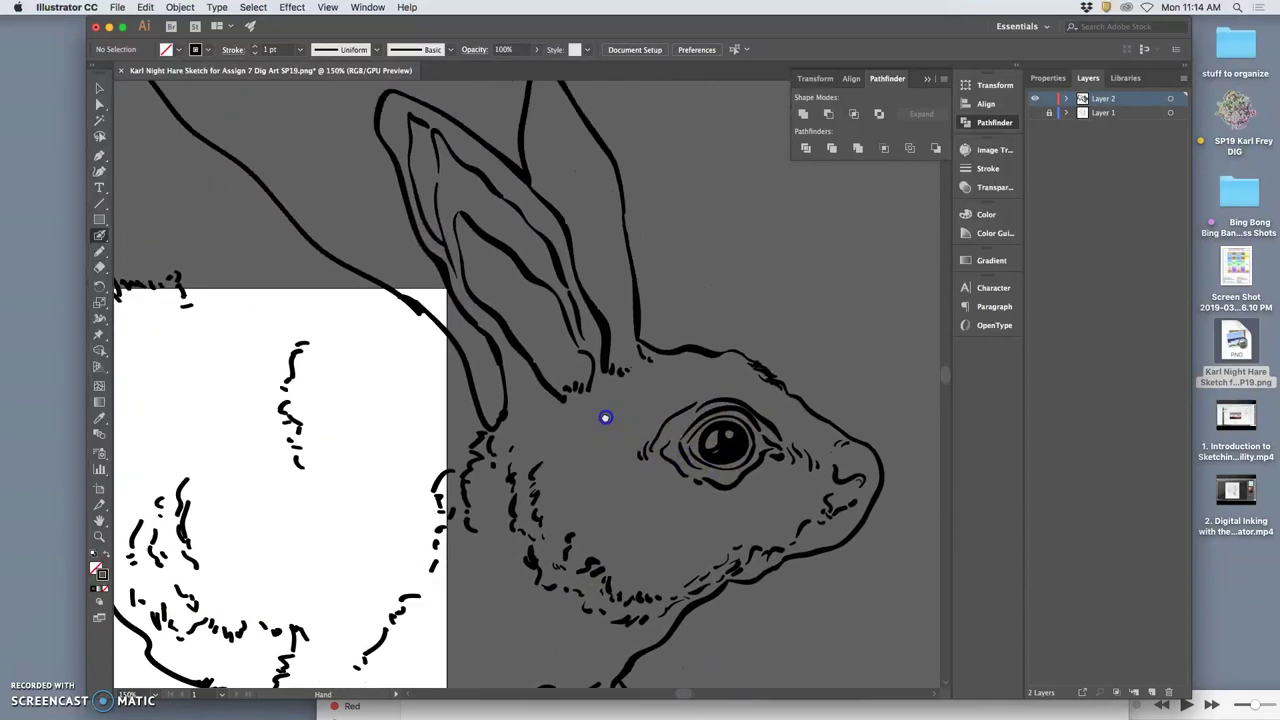
{"action": "left_click_drag", "start_coordinate": [527, 258], "coordinate": [617, 337]}
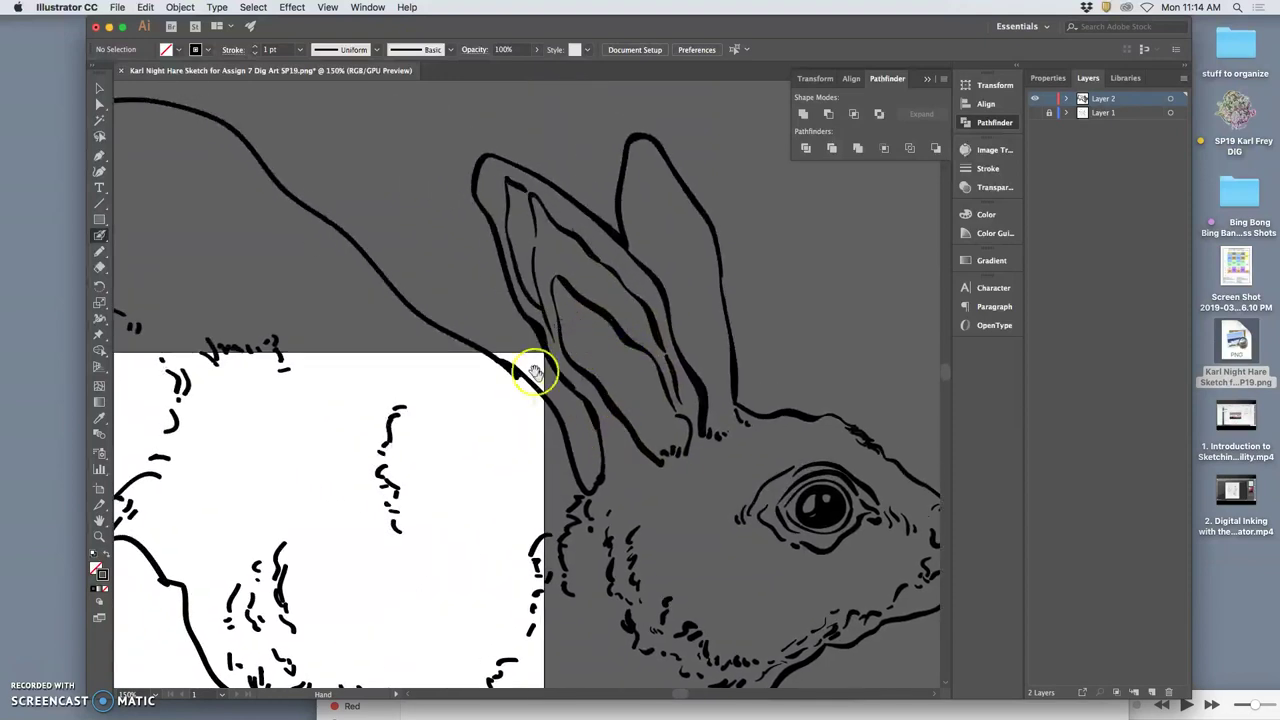
{"action": "scroll", "coordinate": [530, 385], "scroll_direction": "left", "scroll_amount": 3}
{"action": "scroll", "coordinate": [529, 400], "scroll_direction": "left", "scroll_amount": 15}
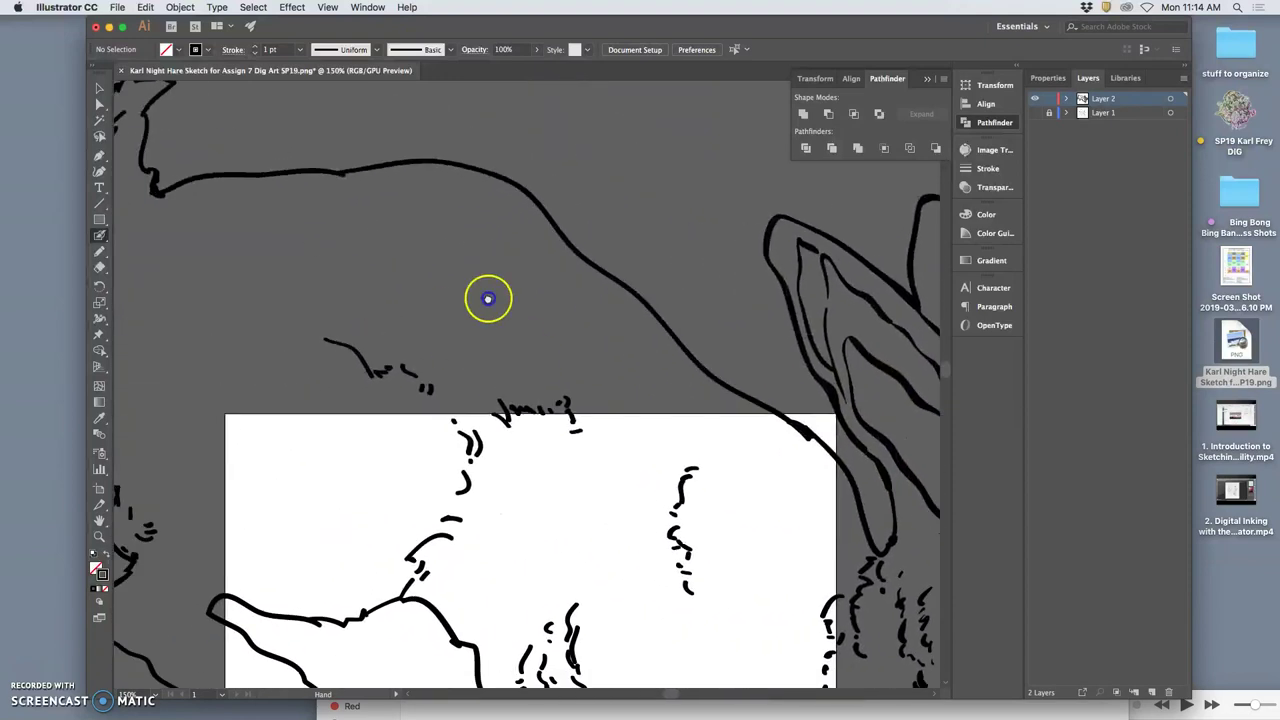
{"action": "scroll", "coordinate": [403, 285], "scroll_direction": "down", "scroll_amount": 3}
{"action": "scroll", "coordinate": [383, 297], "scroll_direction": "left", "scroll_amount": 2}
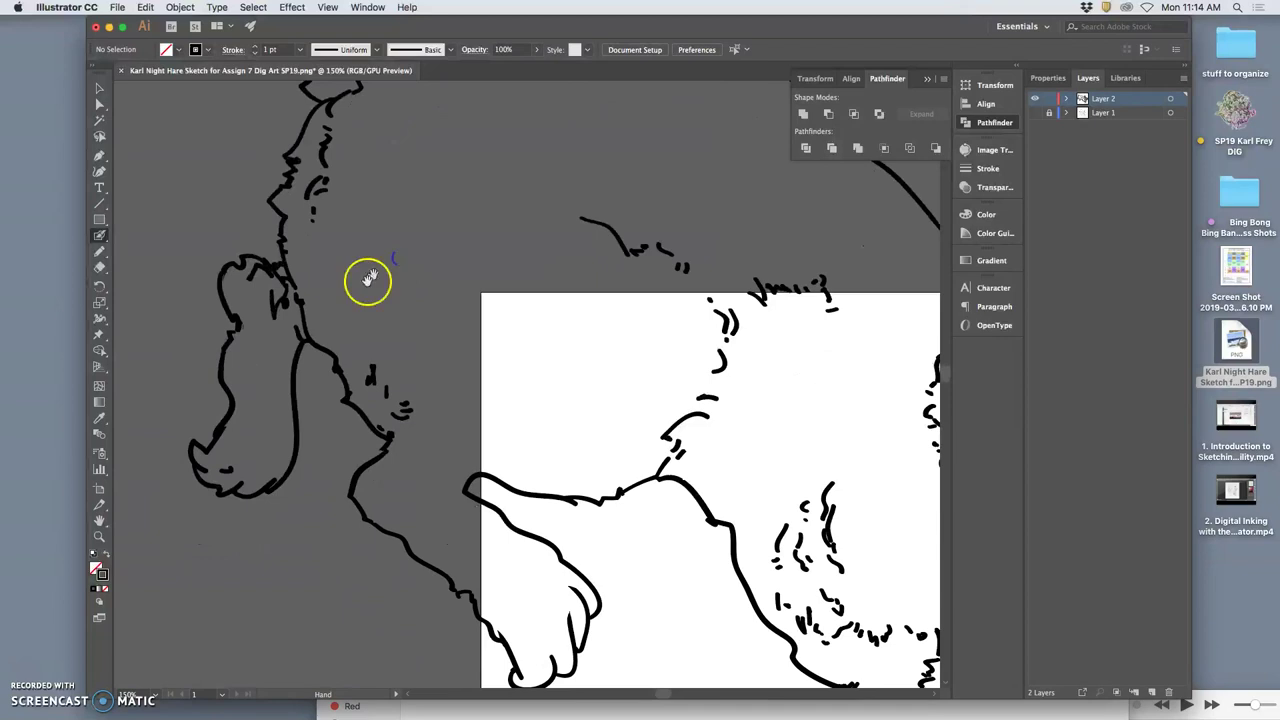
Step: Check the inked tail, back line, flank fur and front legs for gaps or rough joins at close range
{"action": "key", "text": "v"}
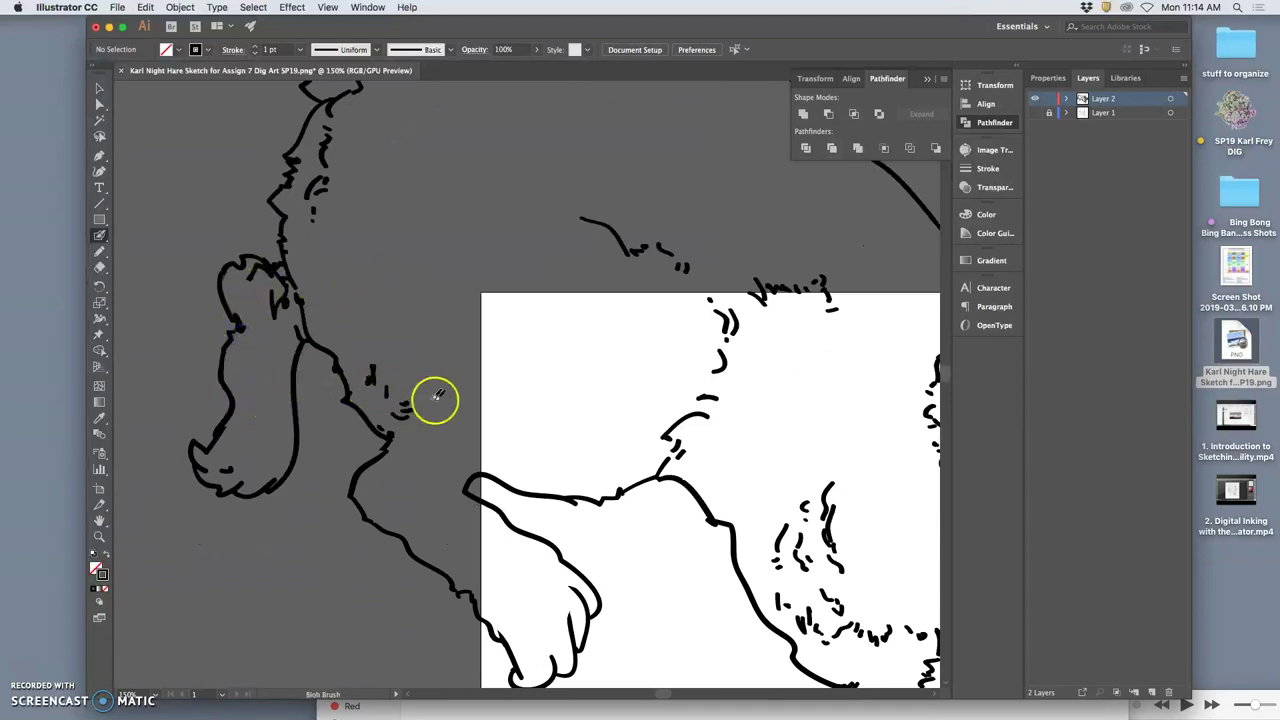
{"action": "scroll", "coordinate": [411, 394], "scroll_direction": "up", "scroll_amount": 5}
{"action": "scroll", "coordinate": [409, 397], "scroll_direction": "right", "scroll_amount": 3}
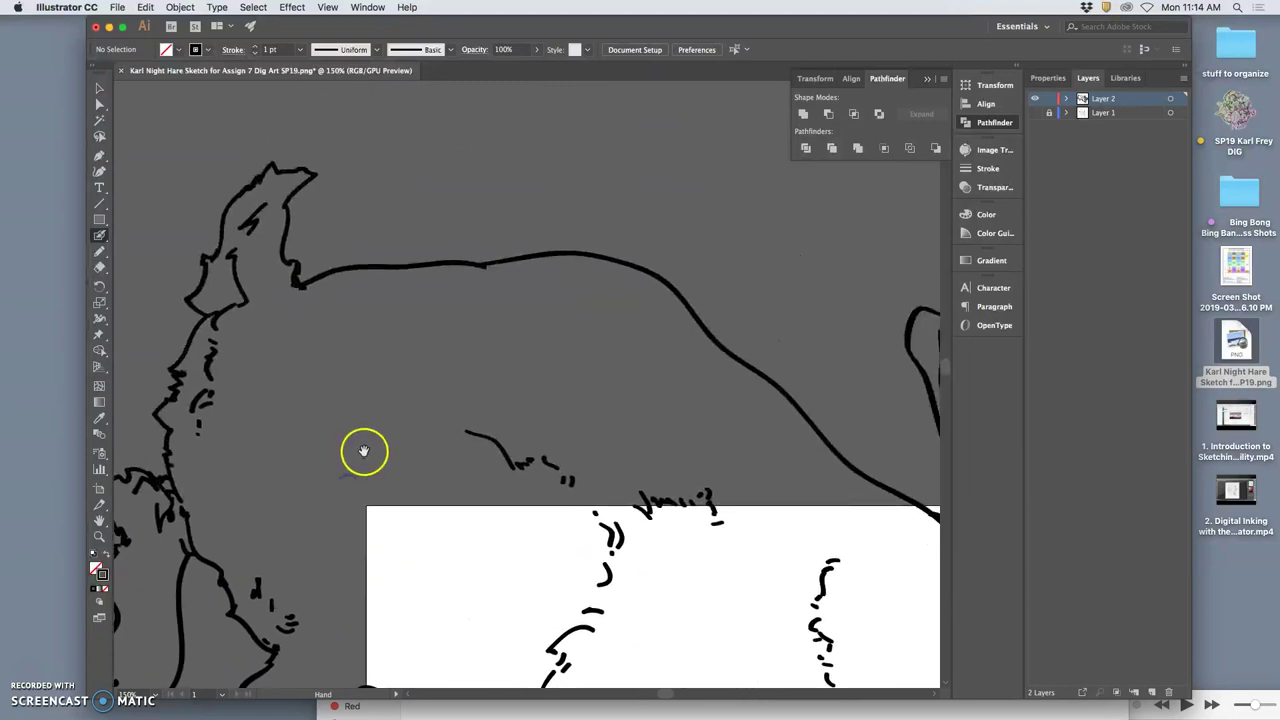
{"action": "left_click_drag", "start_coordinate": [665, 425], "coordinate": [403, 273]}
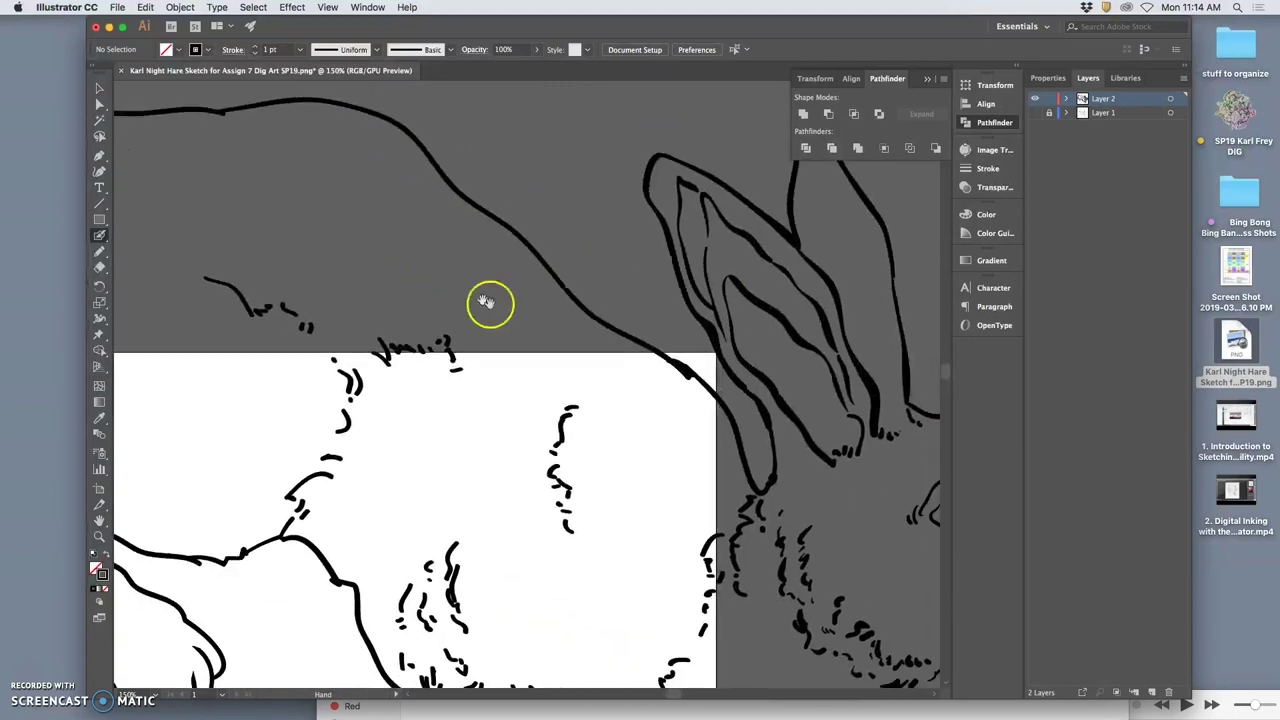
{"action": "left_click_drag", "start_coordinate": [545, 377], "coordinate": [448, 279]}
{"action": "left_click_drag", "start_coordinate": [543, 406], "coordinate": [493, 292]}
{"action": "left_click_drag", "start_coordinate": [500, 416], "coordinate": [512, 294]}
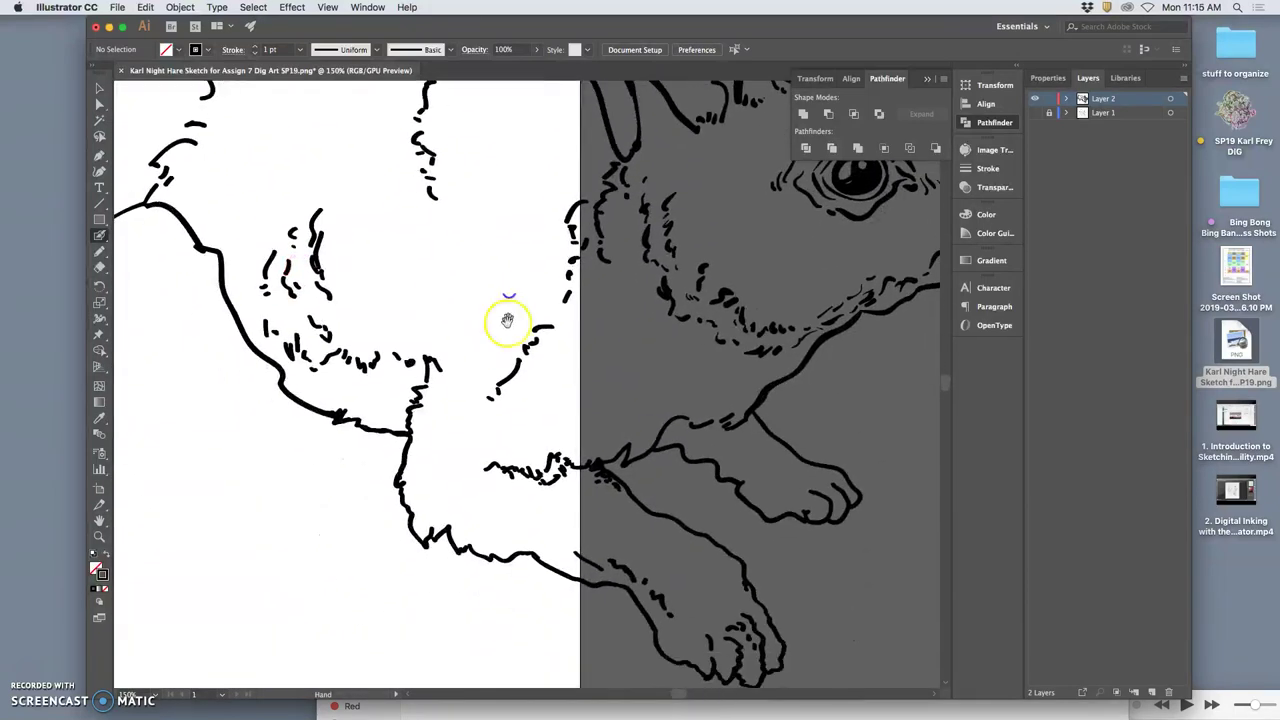
{"action": "left_click_drag", "start_coordinate": [477, 397], "coordinate": [549, 271]}
{"action": "left_click_drag", "start_coordinate": [510, 353], "coordinate": [529, 301]}
{"action": "left_click_drag", "start_coordinate": [467, 388], "coordinate": [486, 380]}
{"action": "left_click_drag", "start_coordinate": [560, 449], "coordinate": [605, 443]}
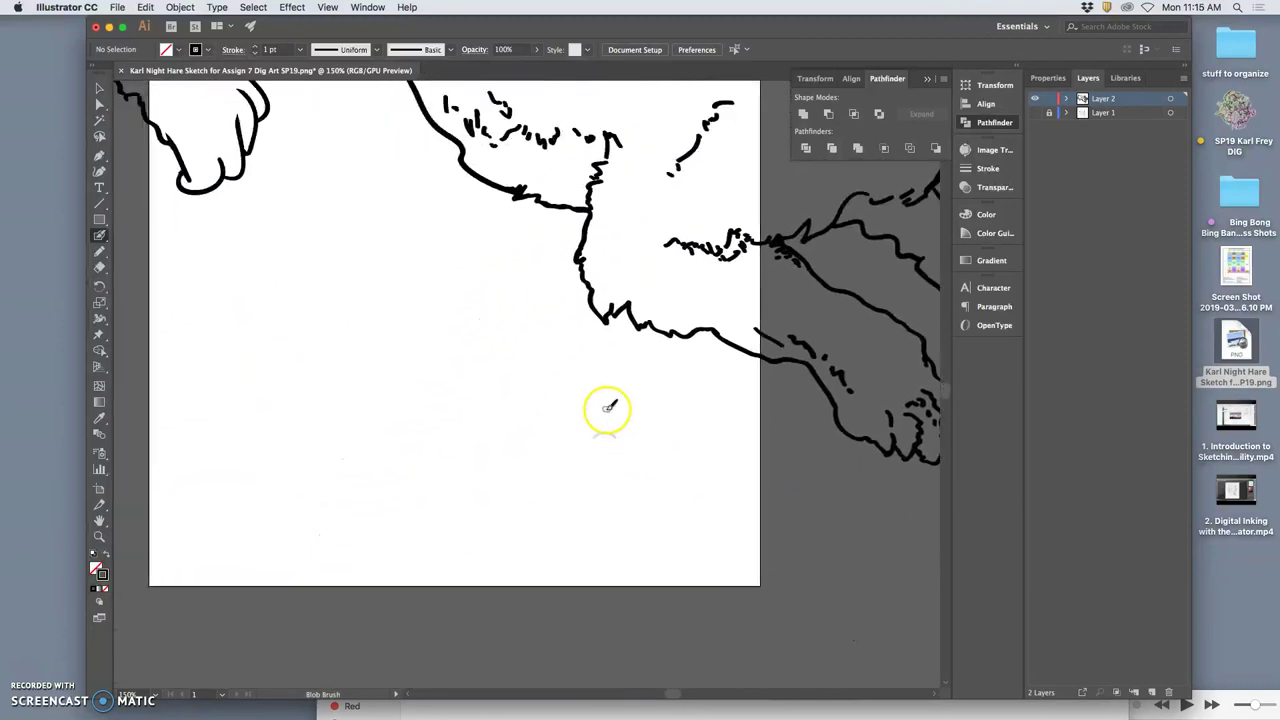
Step: Show Layer 1 with the scanned sketch again and lock Layer 2
{"action": "key", "text": "super+minus"}
{"action": "key", "text": "super+minus"}
{"action": "key", "text": "super+minus"}
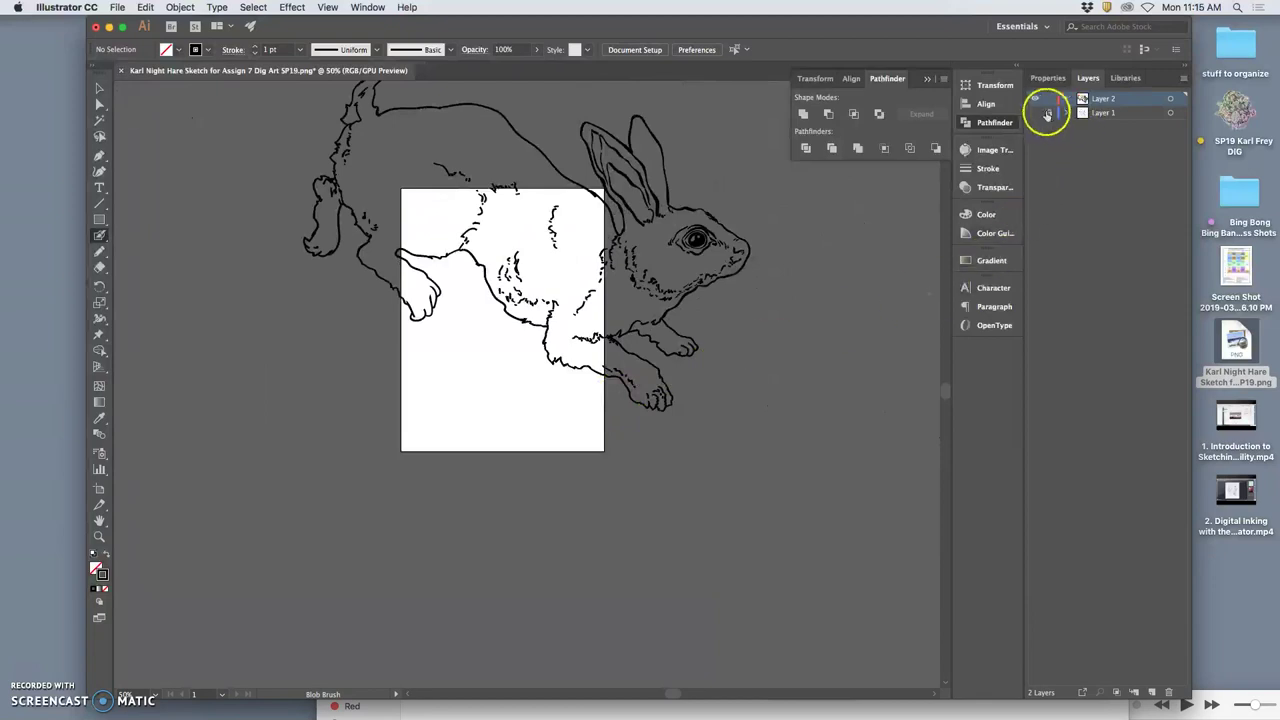
{"action": "left_click", "coordinate": [1036, 112]}
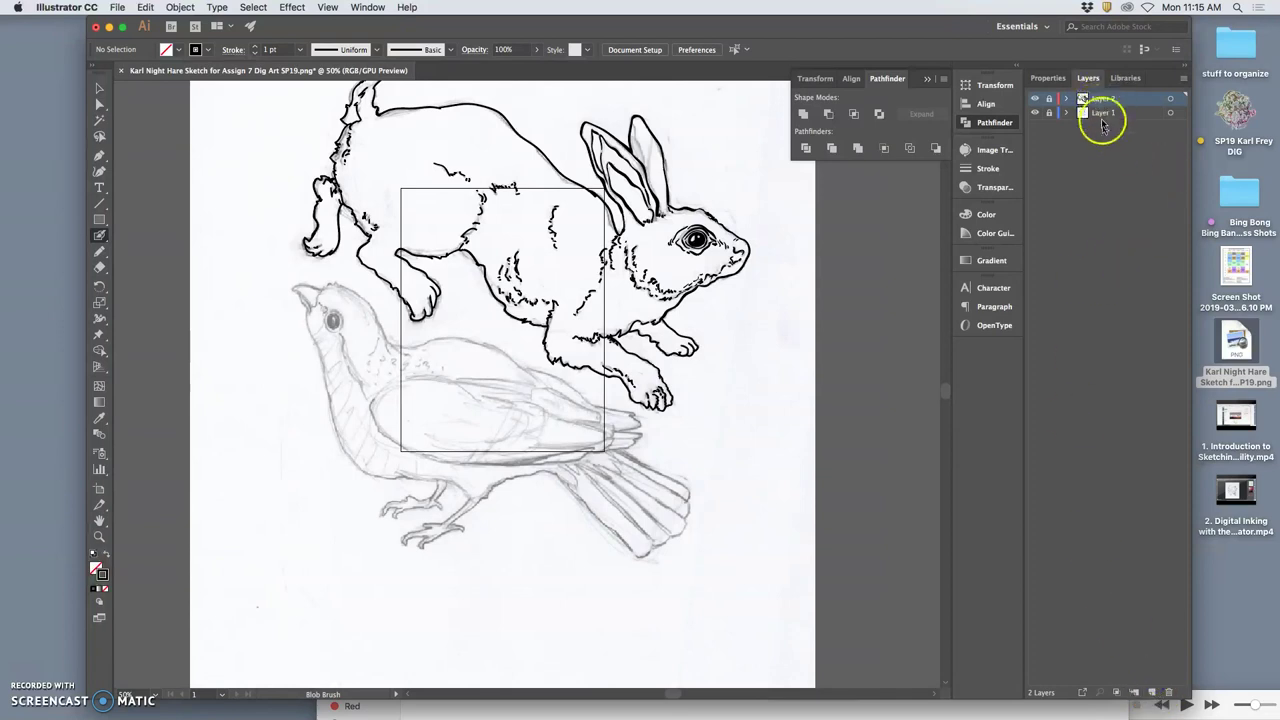
Step: Add a new layer above Layer 2 for the bird's ink lines and bring the bird's head into close view
{"action": "left_click", "coordinate": [1152, 692]}
{"action": "key", "text": "super+equal"}
{"action": "key", "text": "super+equal"}
{"action": "key", "text": "super+equal"}
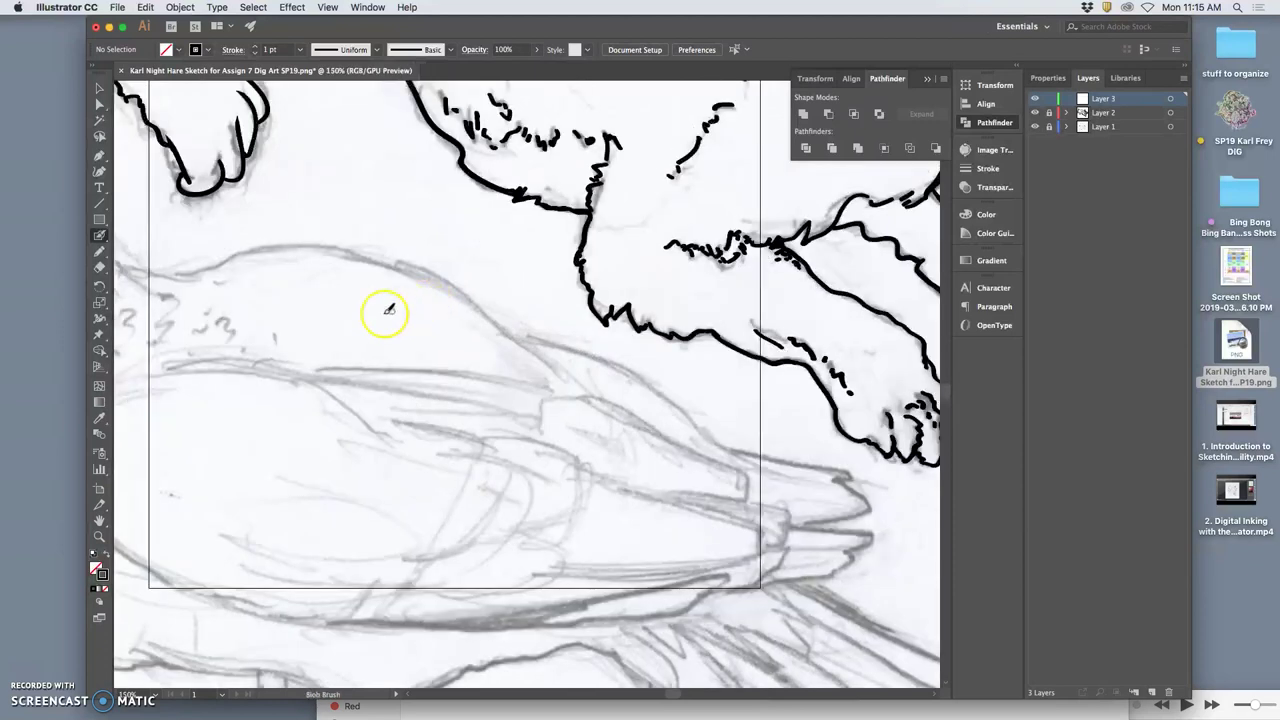
{"action": "left_click_drag", "start_coordinate": [271, 323], "coordinate": [610, 378]}
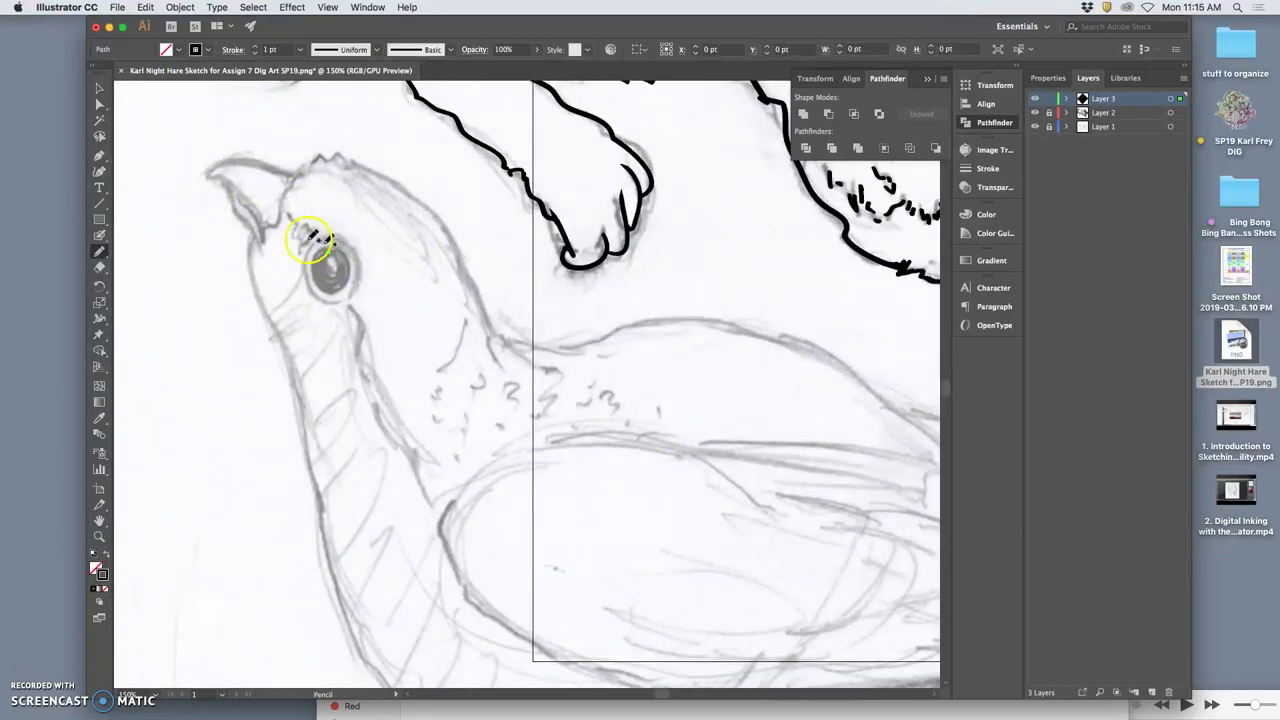
Step: Ink the bird's eye on Layer 3 with the Blob Brush, filling it black around a small highlight
{"action": "left_click", "coordinate": [100, 234]}
{"action": "left_click_drag", "start_coordinate": [332, 250], "coordinate": [315, 264]}
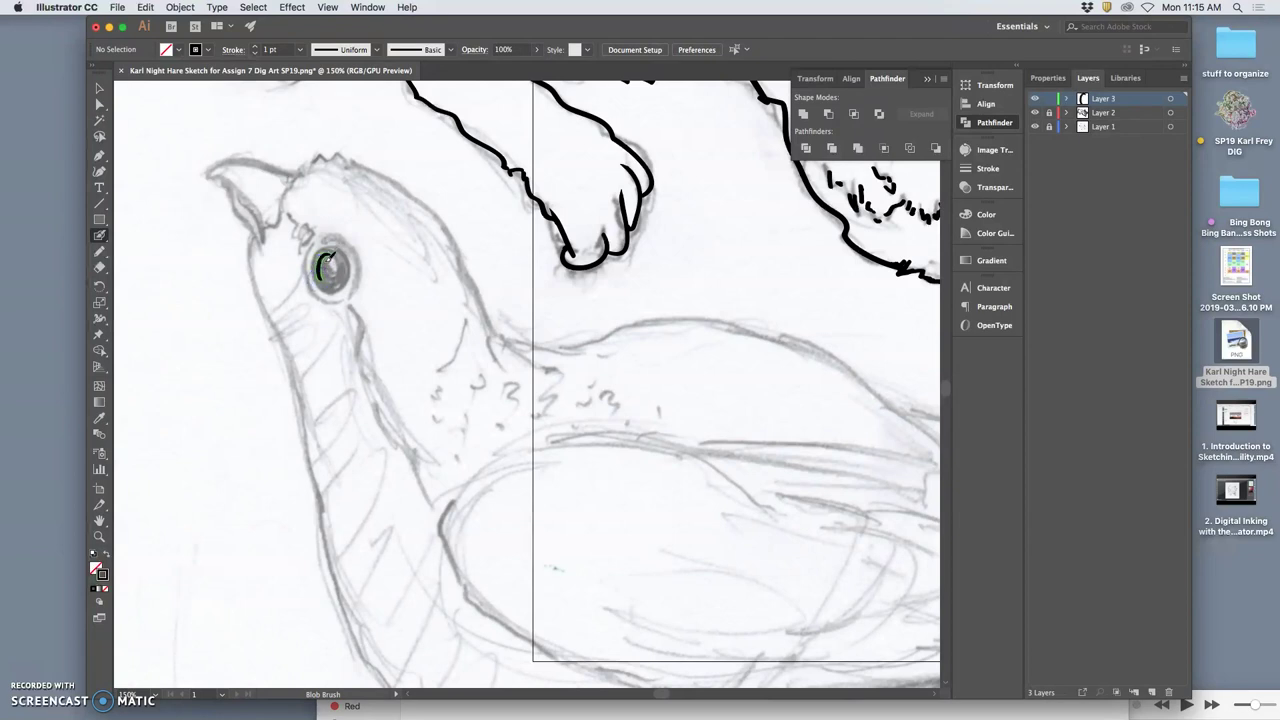
{"action": "left_click_drag", "start_coordinate": [330, 261], "coordinate": [344, 253]}
{"action": "left_click_drag", "start_coordinate": [325, 280], "coordinate": [341, 279]}
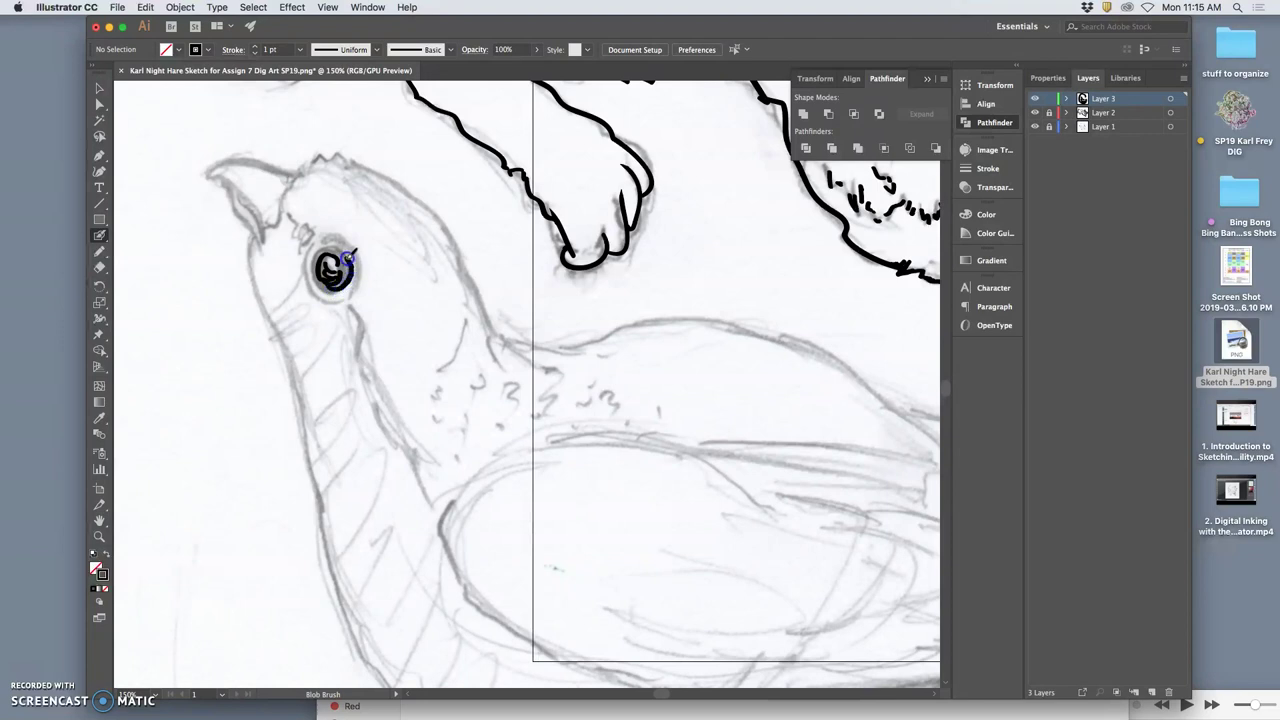
{"action": "left_click_drag", "start_coordinate": [340, 252], "coordinate": [330, 250]}
{"action": "mouse_move", "coordinate": [344, 284]}
{"action": "left_mouse_down"}
{"action": "mouse_move", "coordinate": [362, 262]}
{"action": "mouse_move", "coordinate": [354, 272]}
{"action": "left_mouse_up"}
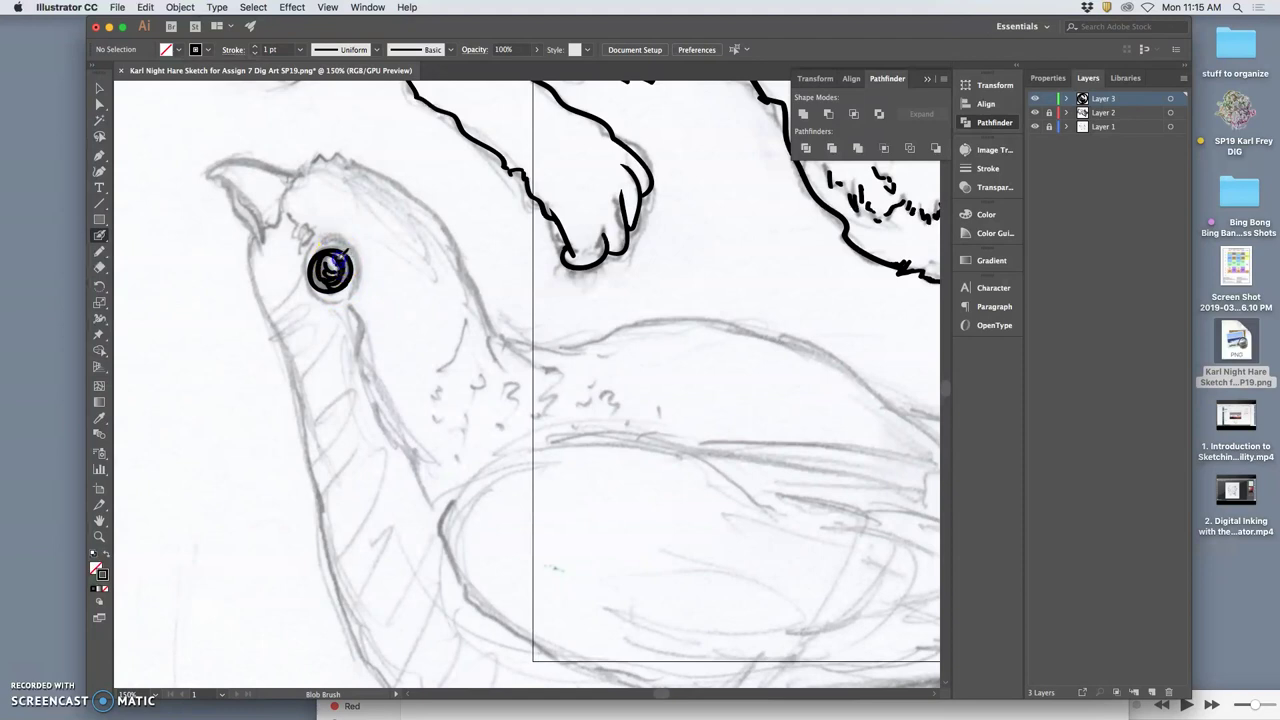
{"action": "left_click_drag", "start_coordinate": [333, 260], "coordinate": [343, 271]}
{"action": "left_click_drag", "start_coordinate": [335, 279], "coordinate": [337, 279]}
{"action": "left_click_drag", "start_coordinate": [334, 284], "coordinate": [314, 286]}
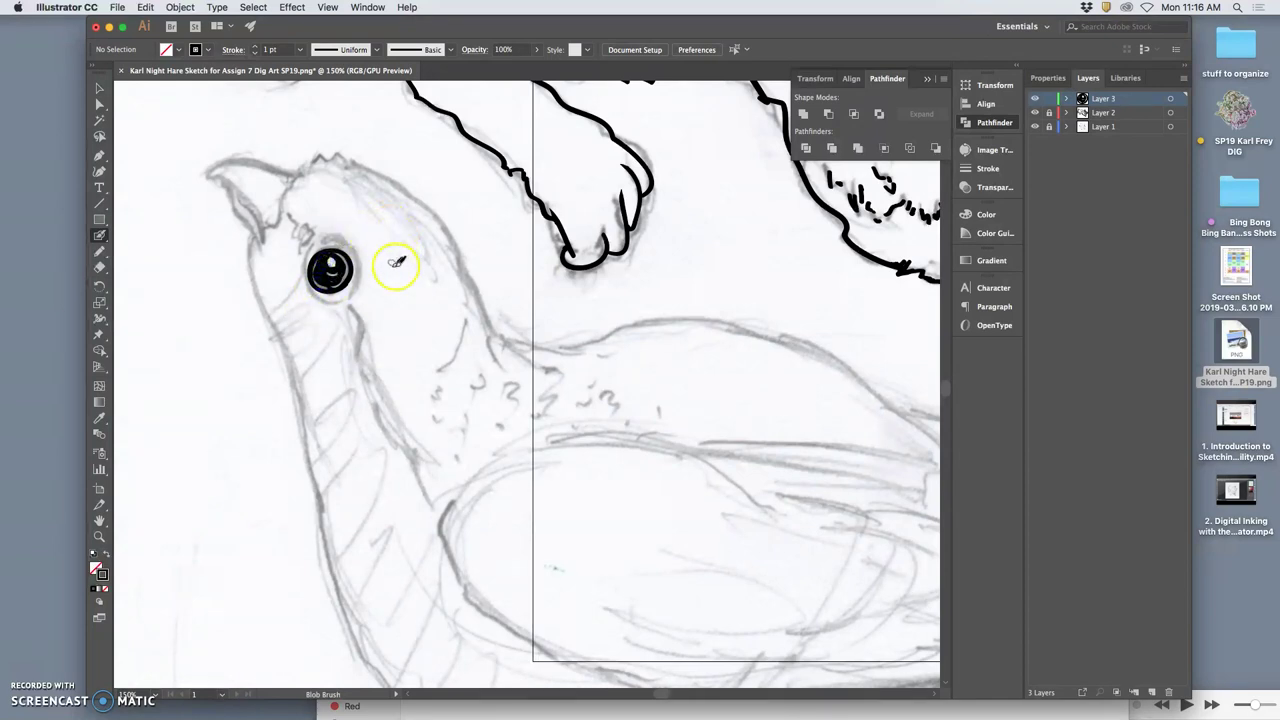
Step: Resize the inked bird's eye to about 38 by 44 pt and nudge it up 1 pt, leaving it deselected
{"action": "left_click", "coordinate": [99, 137]}
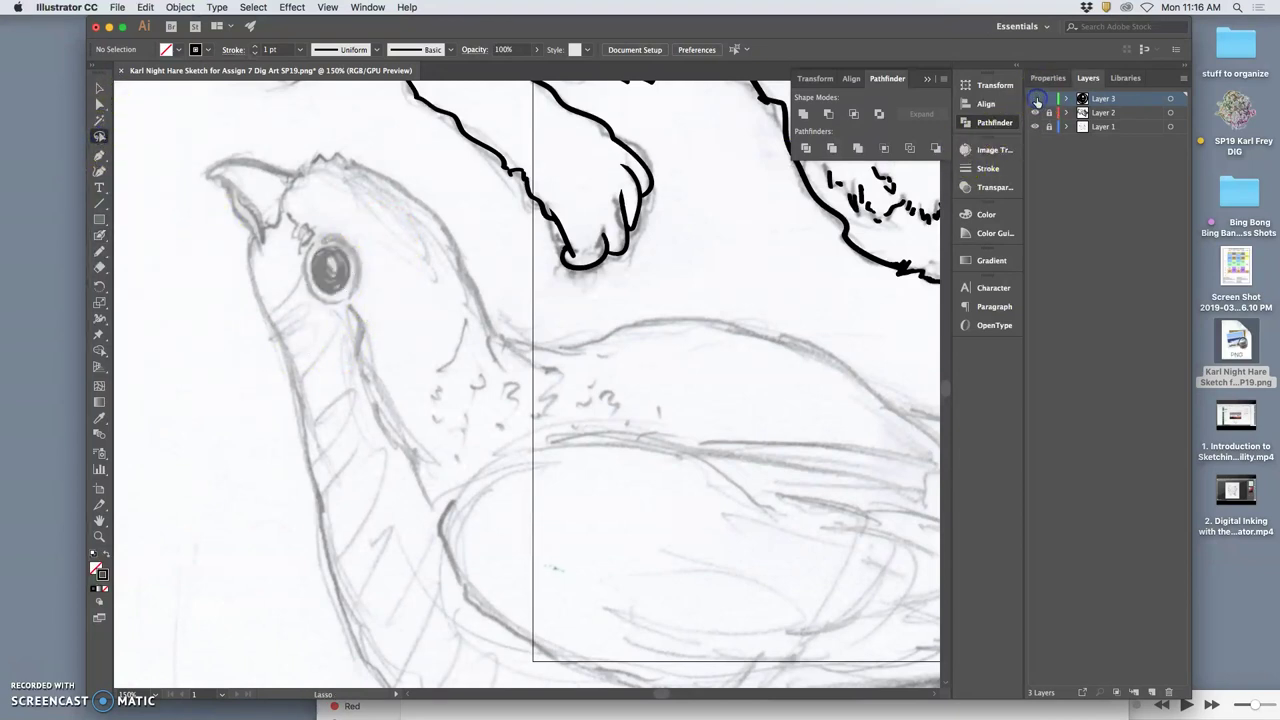
{"action": "left_click", "coordinate": [99, 88]}
{"action": "left_click", "coordinate": [336, 268]}
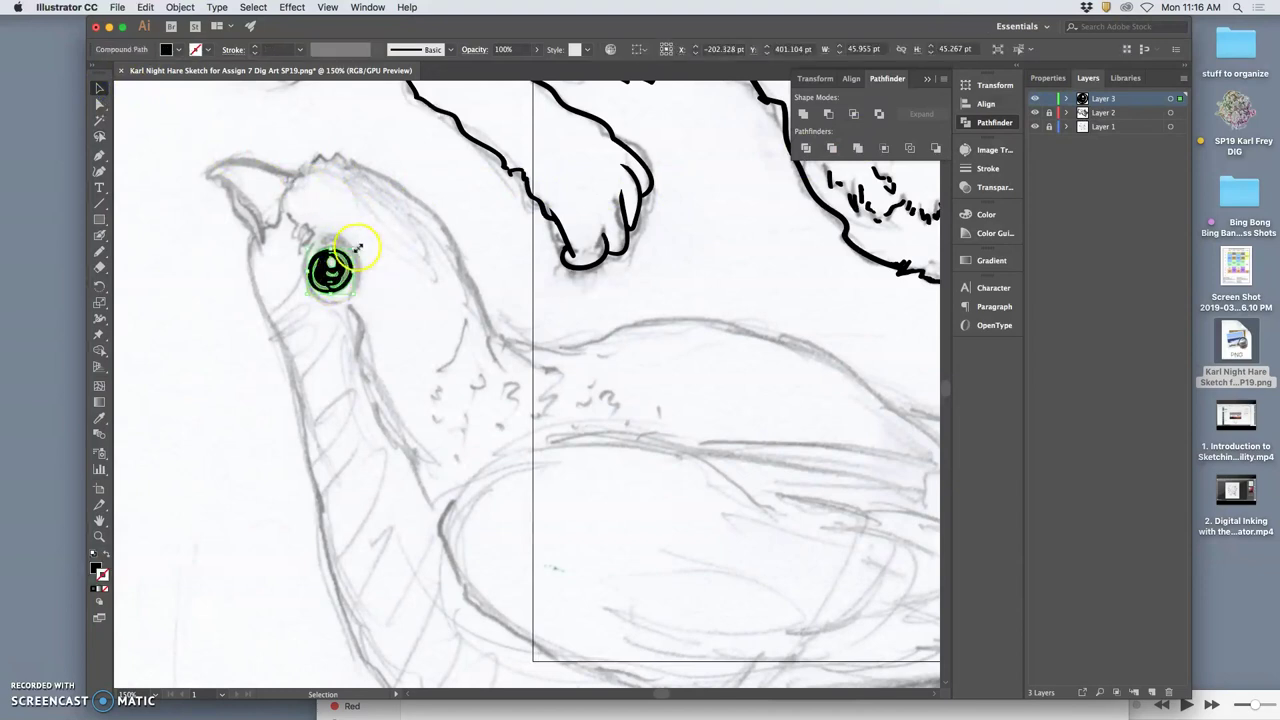
{"action": "left_click_drag", "start_coordinate": [355, 247], "coordinate": [348, 252]}
{"action": "left_click_drag", "start_coordinate": [304, 300], "coordinate": [312, 293]}
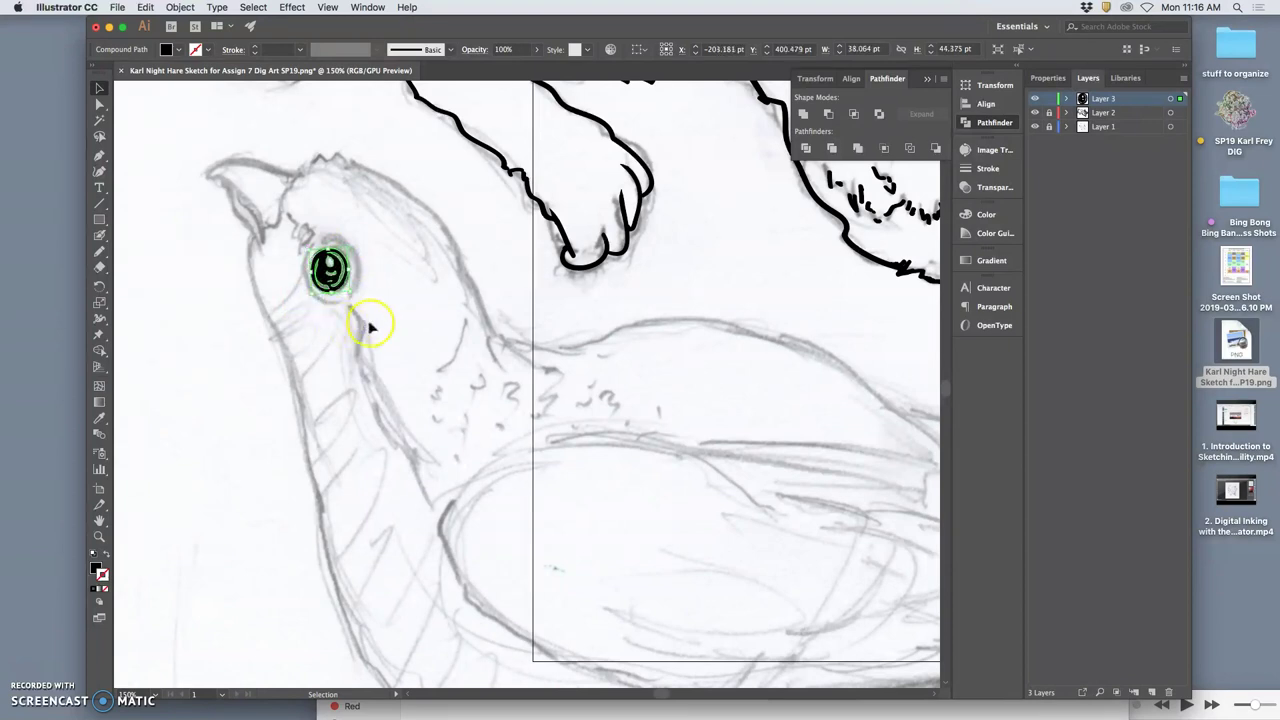
{"action": "key", "text": "Up"}
{"action": "key", "text": "Return"}
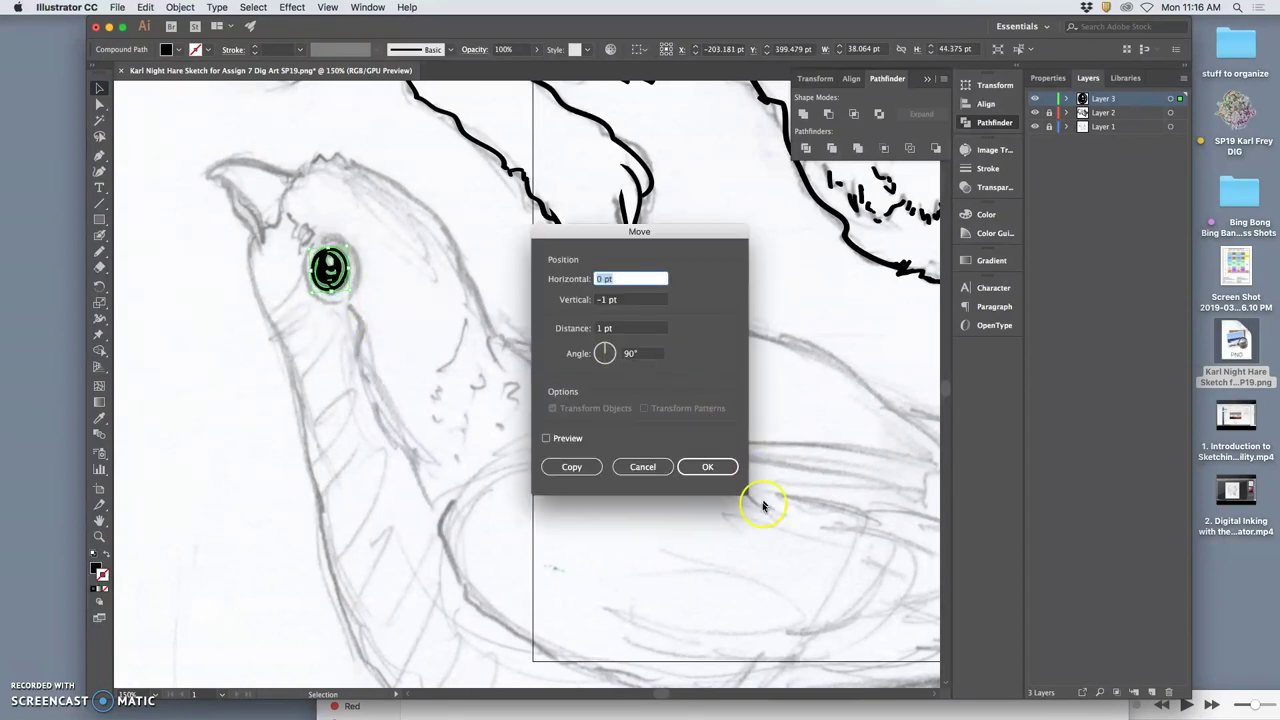
{"action": "left_click", "coordinate": [651, 469]}
{"action": "left_click", "coordinate": [99, 103]}
{"action": "left_click", "coordinate": [149, 132]}
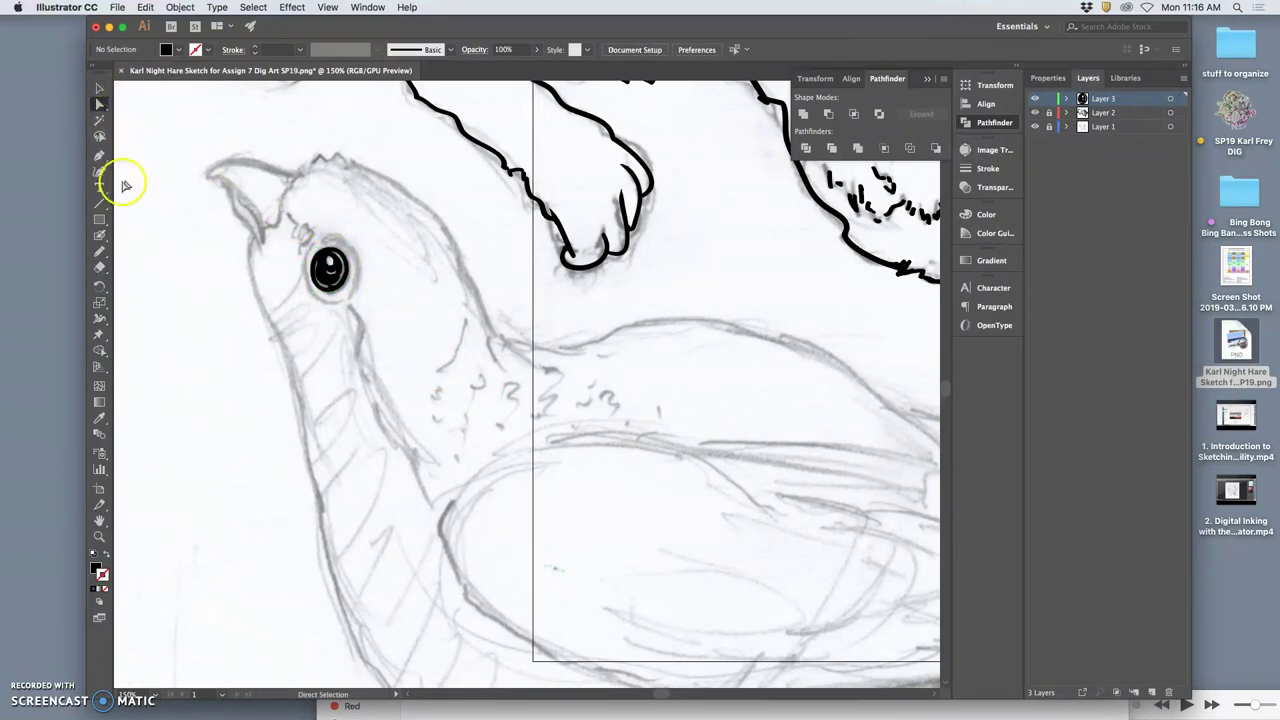
Step: Ink the lower beak with the Blob Brush, redoing the mouth line and adding the outer edge down to the throat
{"action": "left_click", "coordinate": [99, 237]}
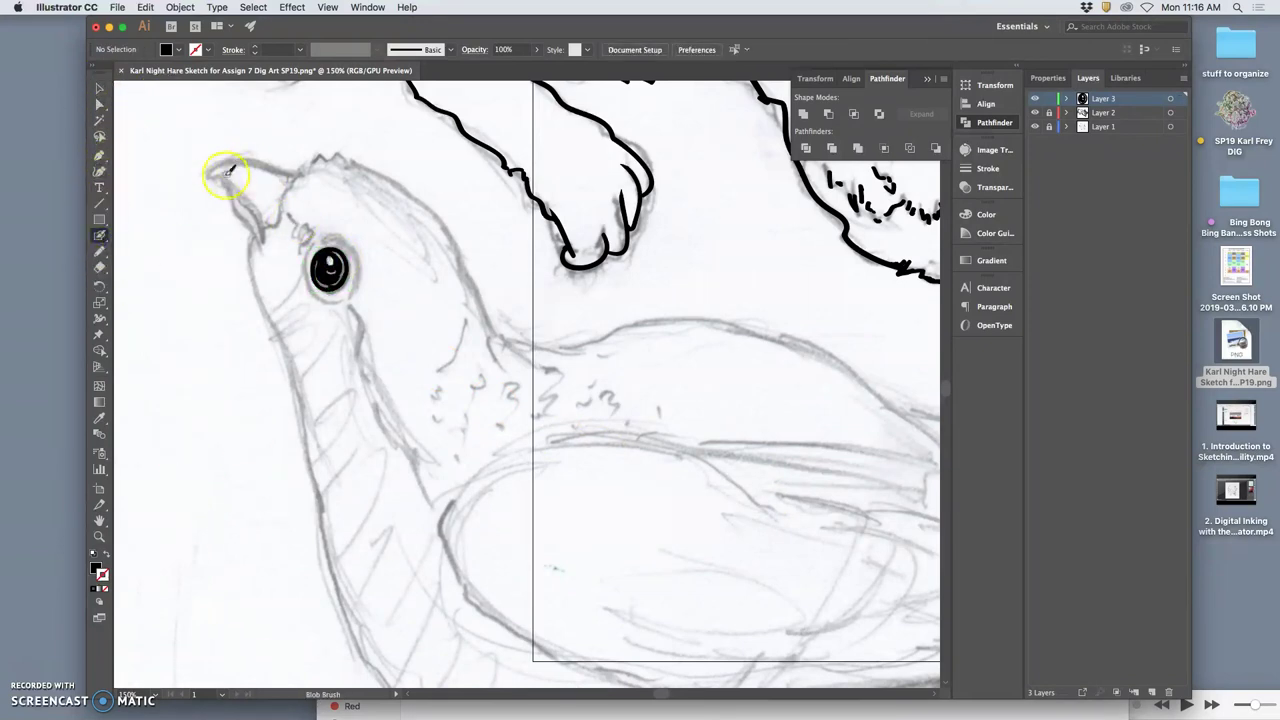
{"action": "left_click_drag", "start_coordinate": [226, 181], "coordinate": [258, 245]}
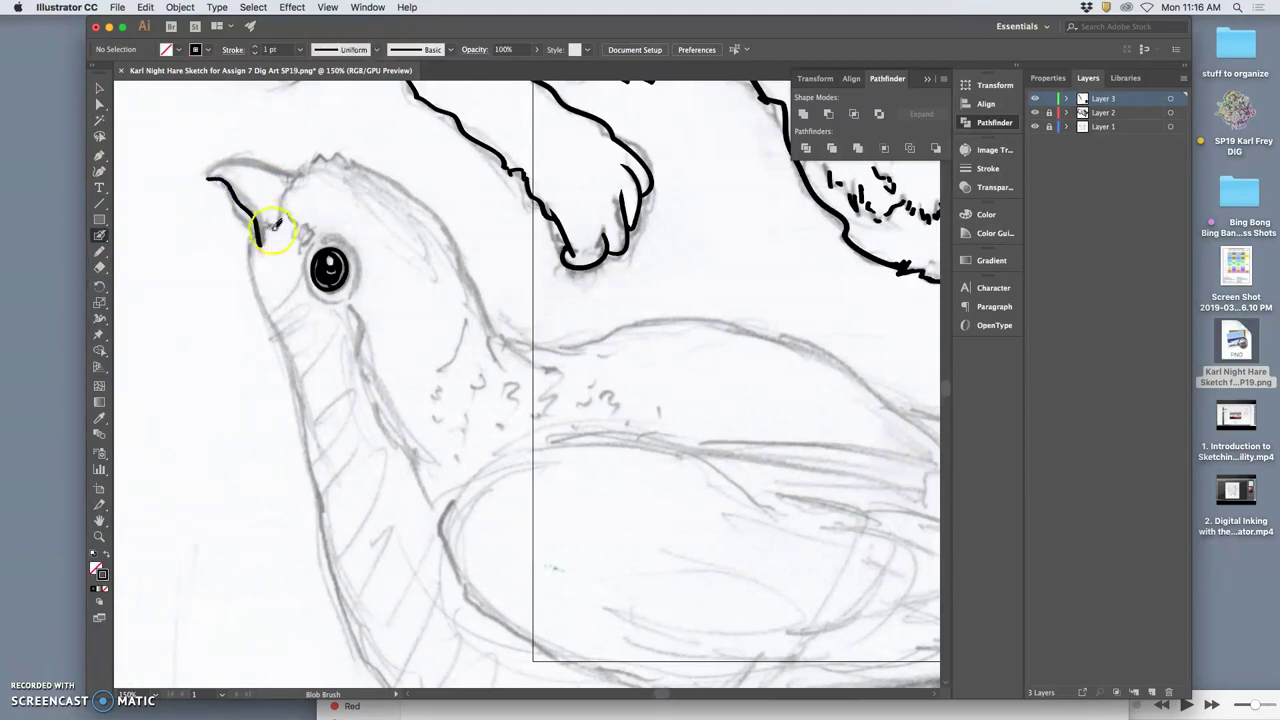
{"action": "key", "text": "ctrl+z"}
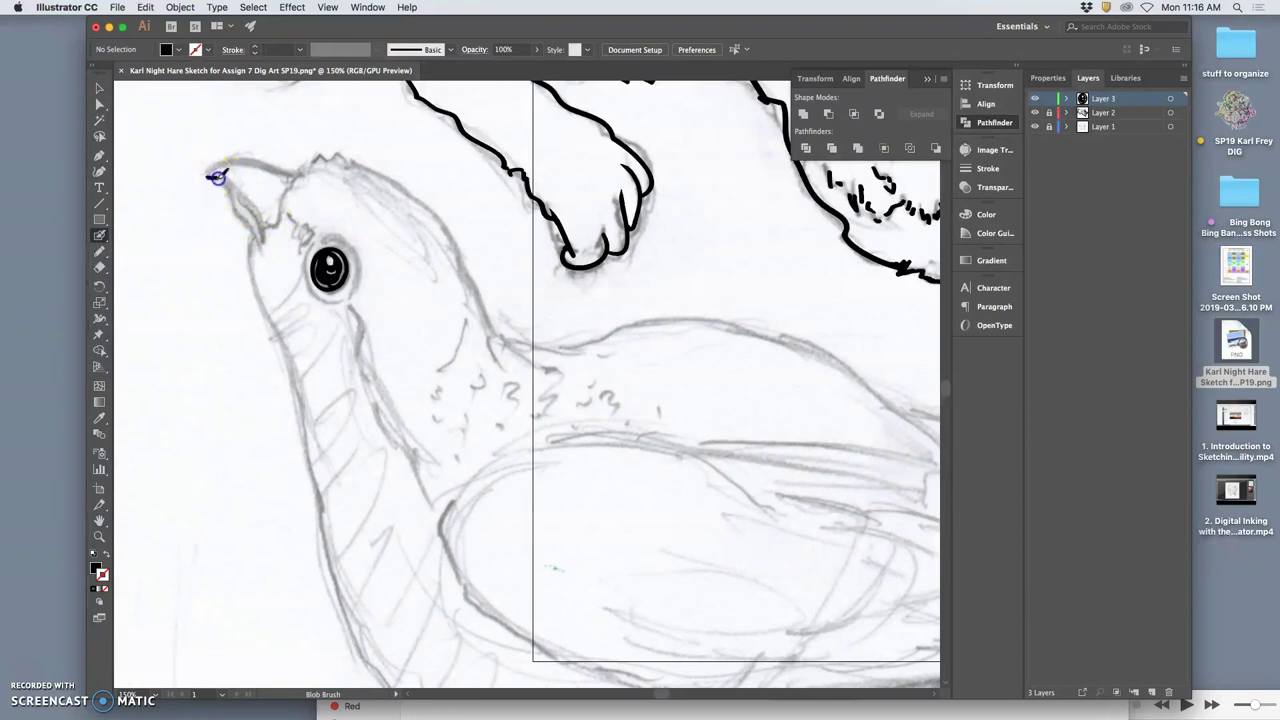
{"action": "left_click_drag", "start_coordinate": [218, 178], "coordinate": [230, 181]}
{"action": "key", "text": "super+z"}
{"action": "left_click_drag", "start_coordinate": [262, 243], "coordinate": [264, 245]}
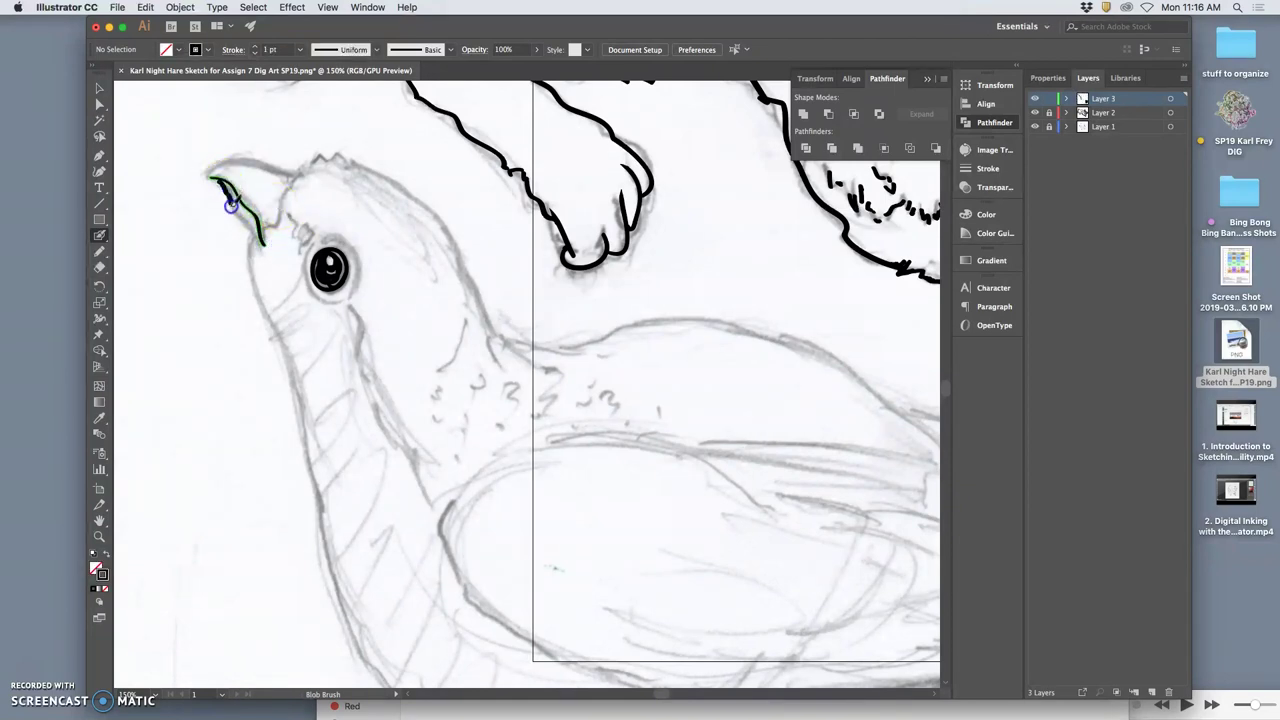
{"action": "left_click_drag", "start_coordinate": [249, 246], "coordinate": [250, 246]}
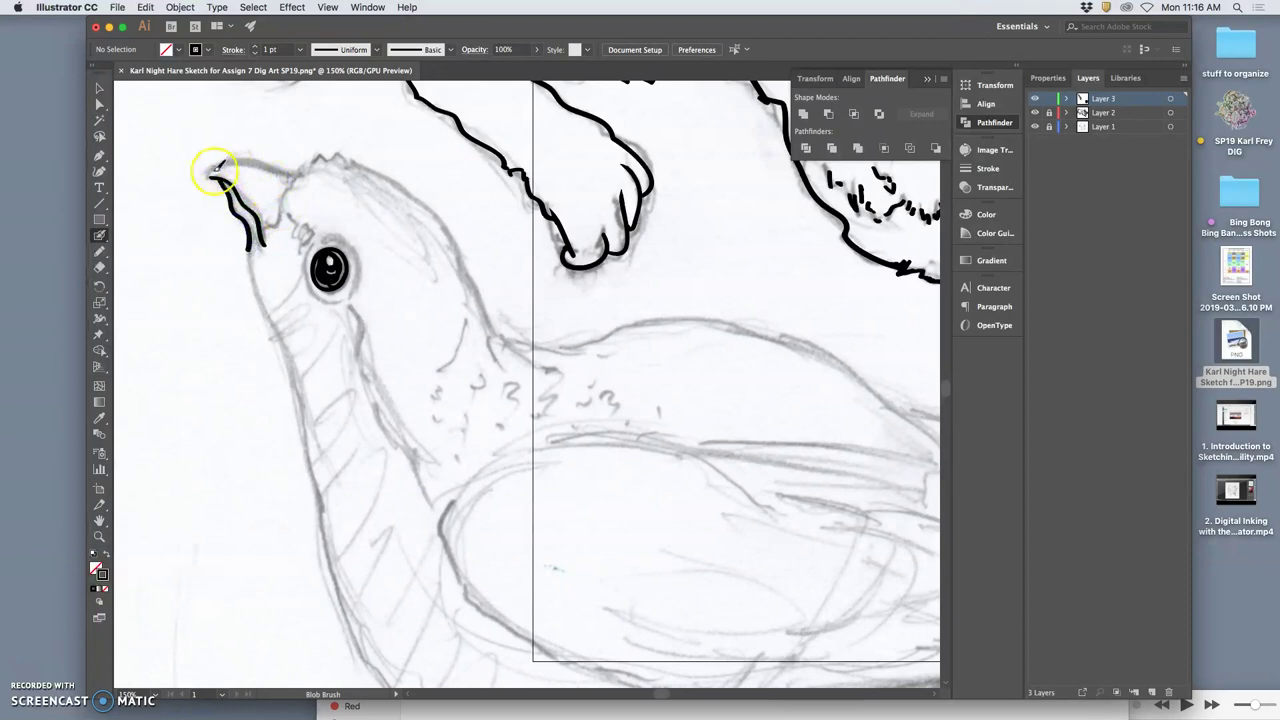
Step: Ink the beak's upper edge and the ragged feather line where the beak meets the face
{"action": "left_click_drag", "start_coordinate": [216, 170], "coordinate": [231, 160]}
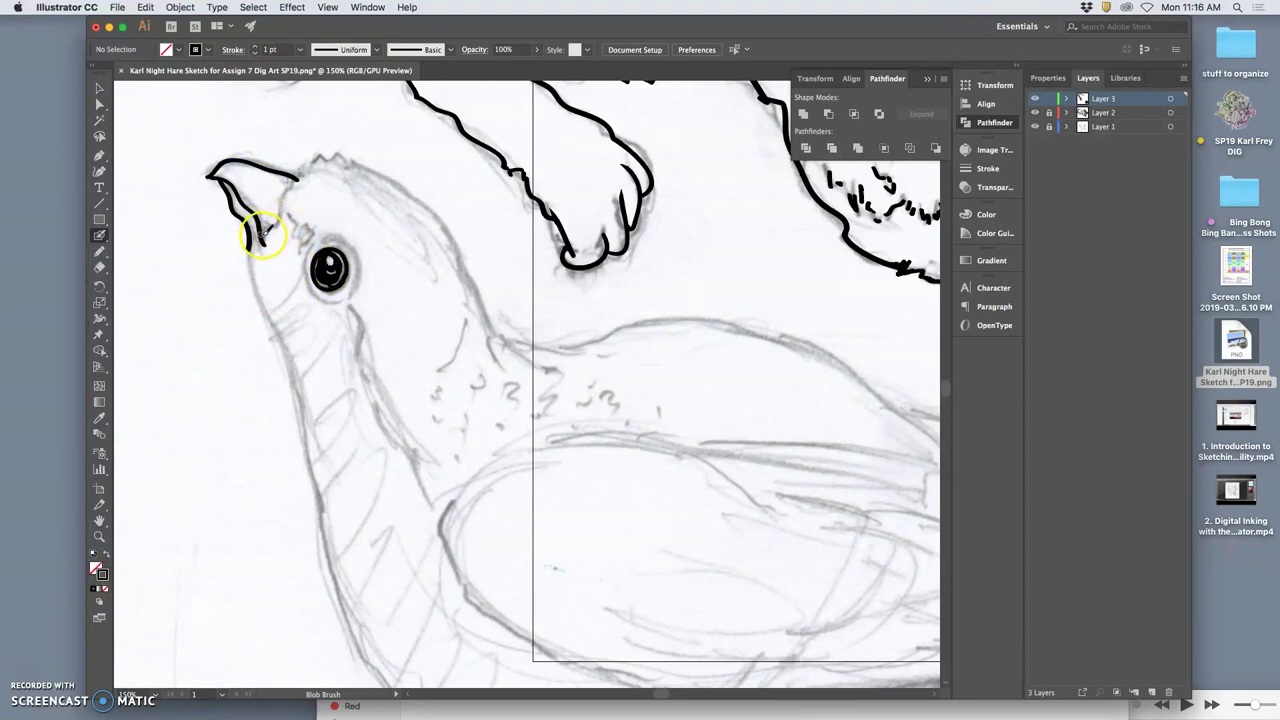
{"action": "left_click_drag", "start_coordinate": [263, 242], "coordinate": [265, 240]}
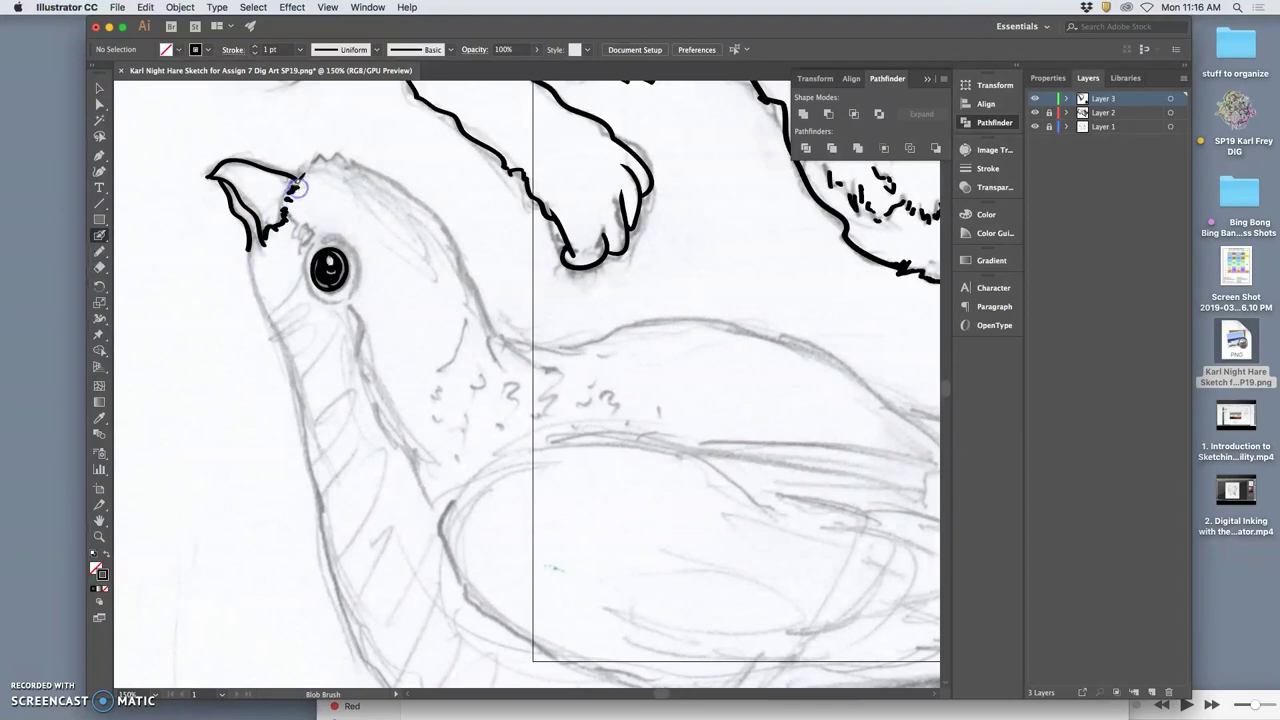
{"action": "left_click_drag", "start_coordinate": [300, 185], "coordinate": [298, 183]}
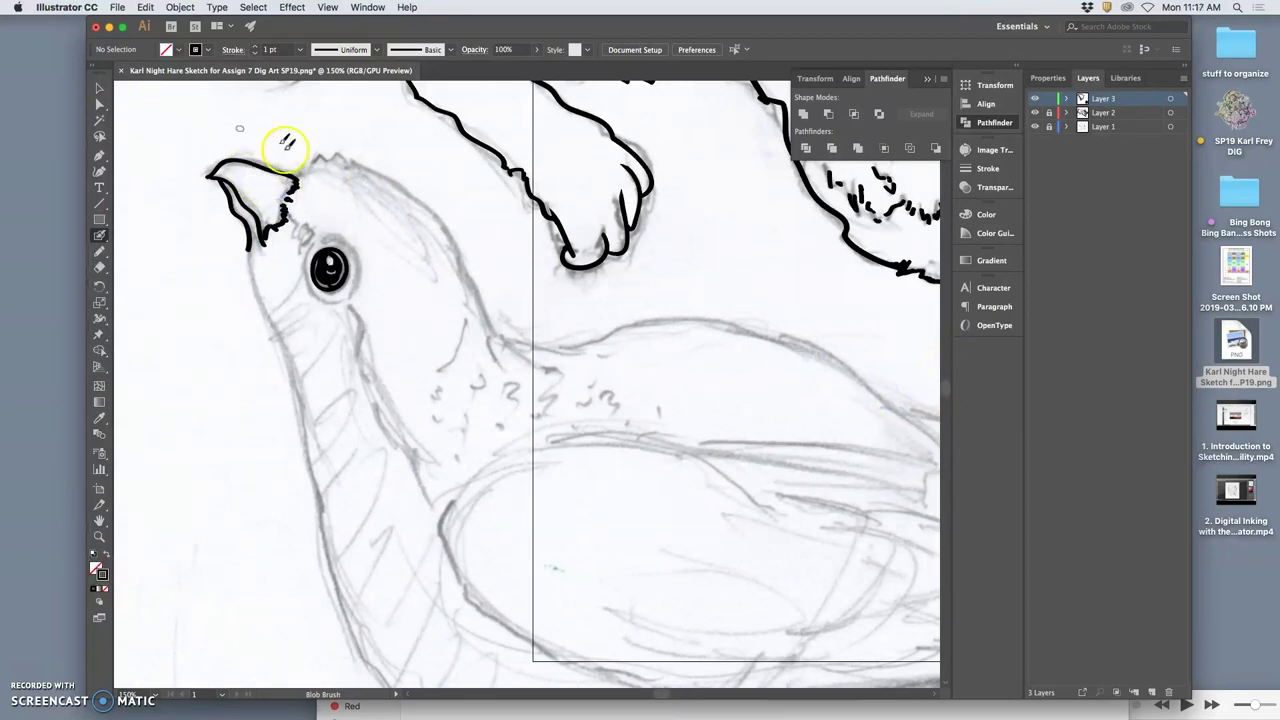
Step: Open the night hawk exemplar image from the Assignment #7 folder in Preview, place it beside the artwork, and return to Illustrator
{"action": "left_click", "coordinate": [1095, 712]}
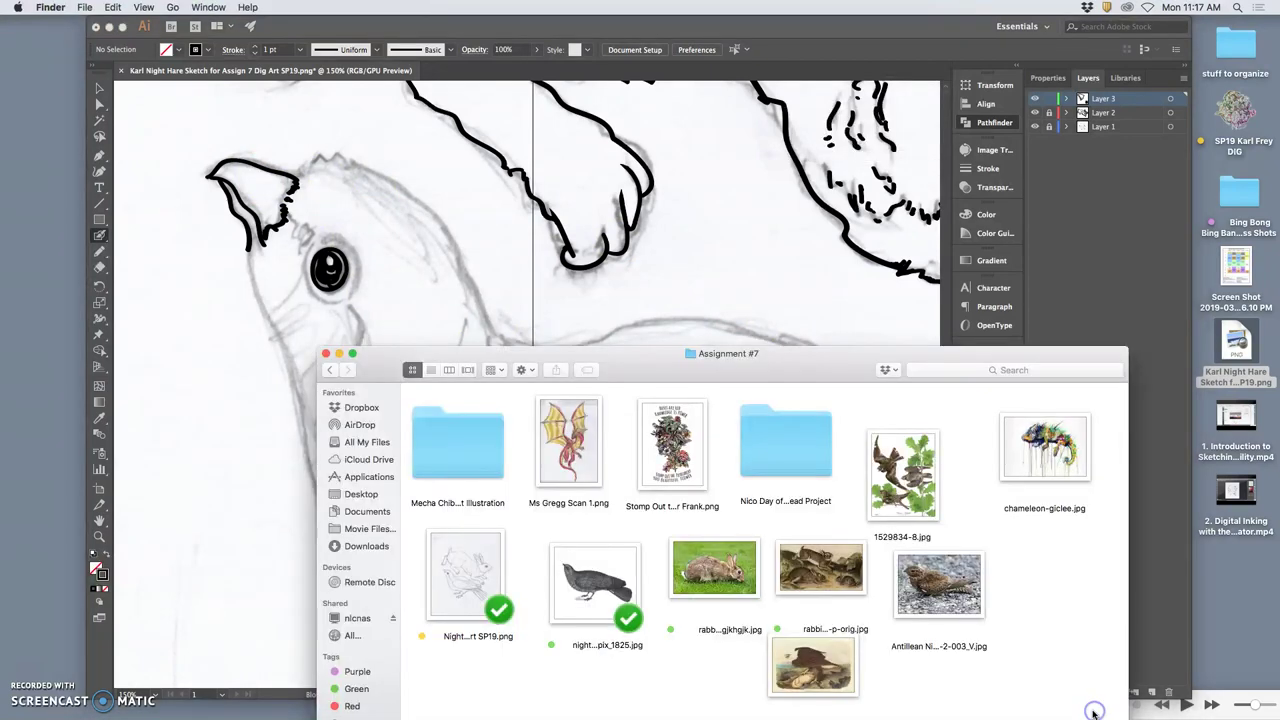
{"action": "left_click", "coordinate": [595, 590]}
{"action": "double_click", "coordinate": [597, 590]}
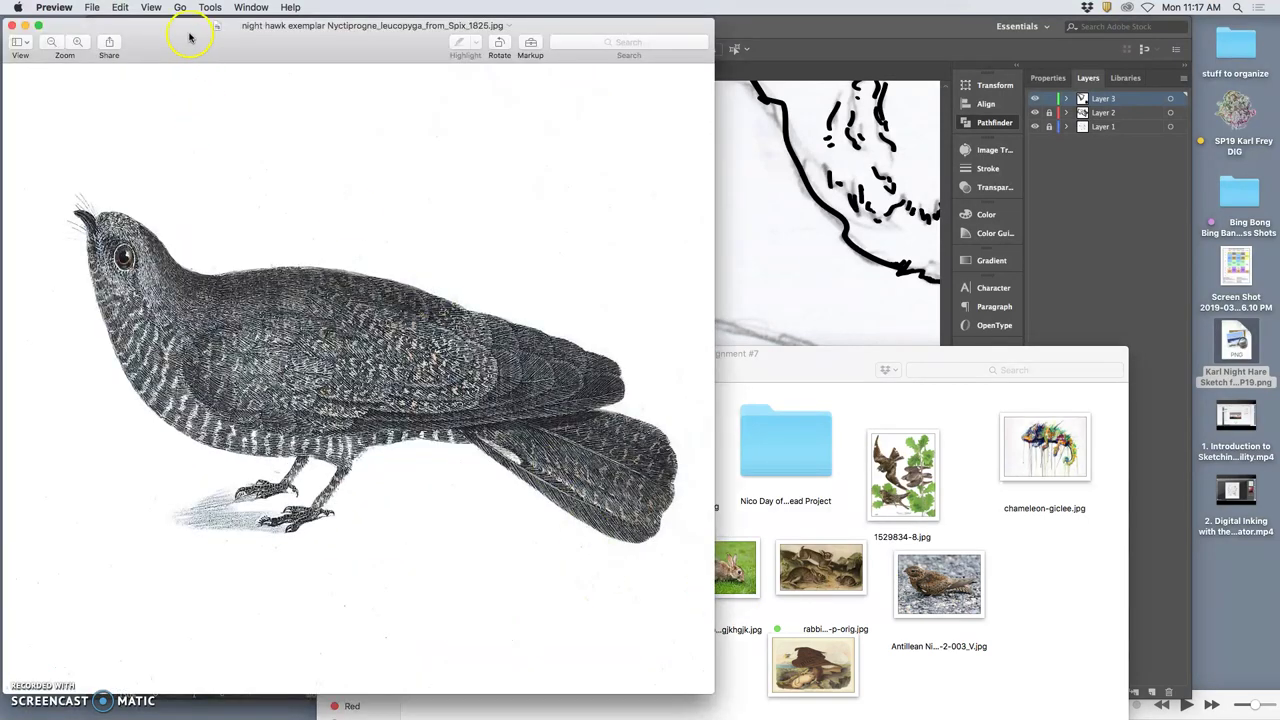
{"action": "left_click_drag", "start_coordinate": [186, 34], "coordinate": [1085, 14]}
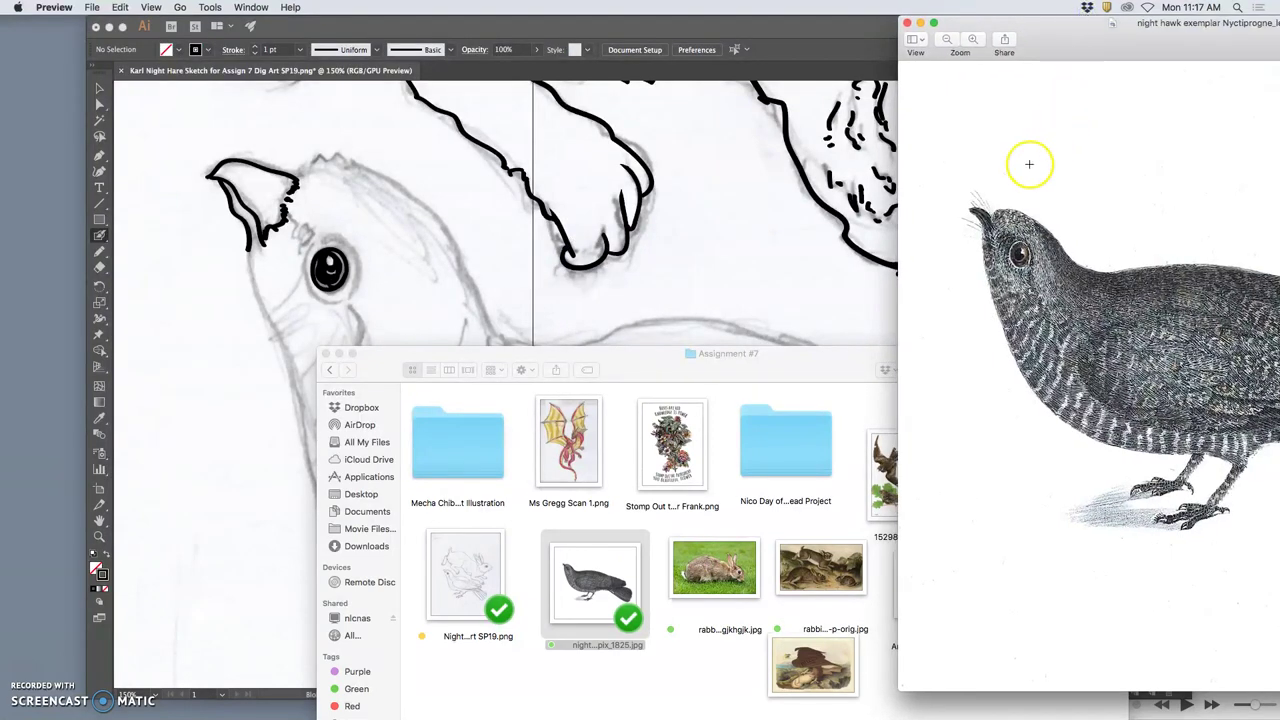
{"action": "left_click", "coordinate": [248, 181]}
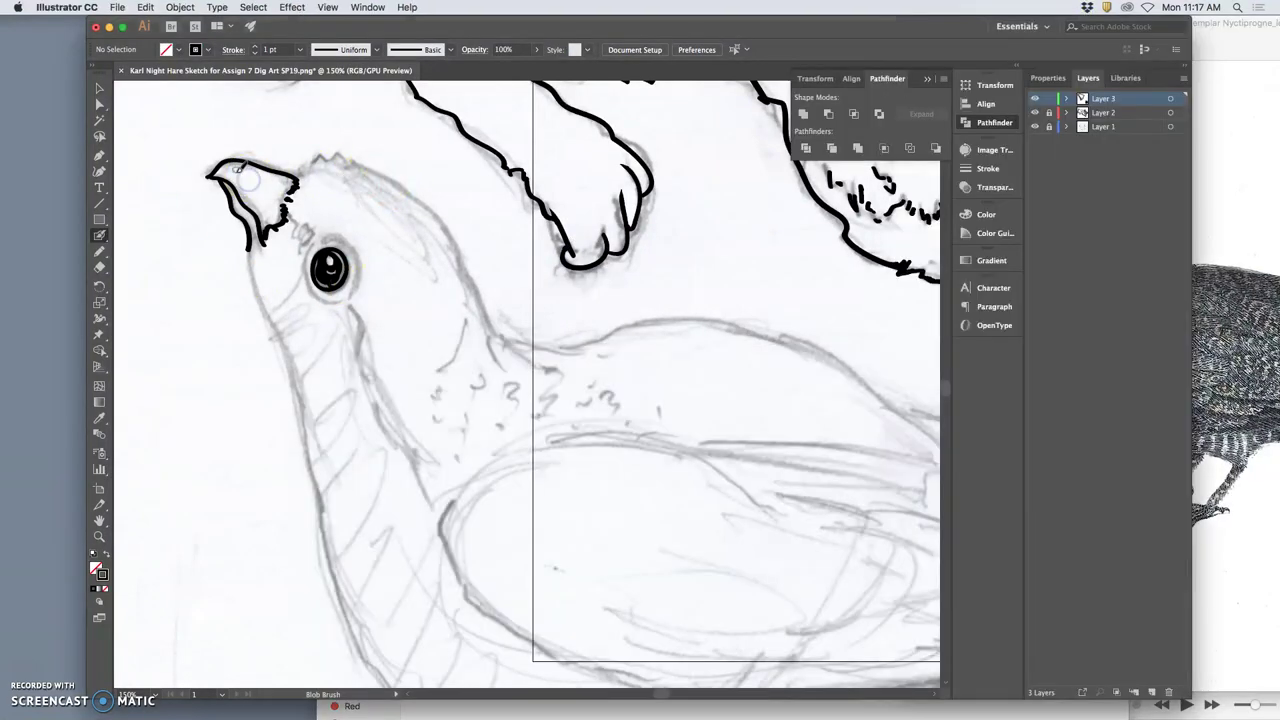
{"action": "left_click_drag", "start_coordinate": [242, 172], "coordinate": [272, 194]}
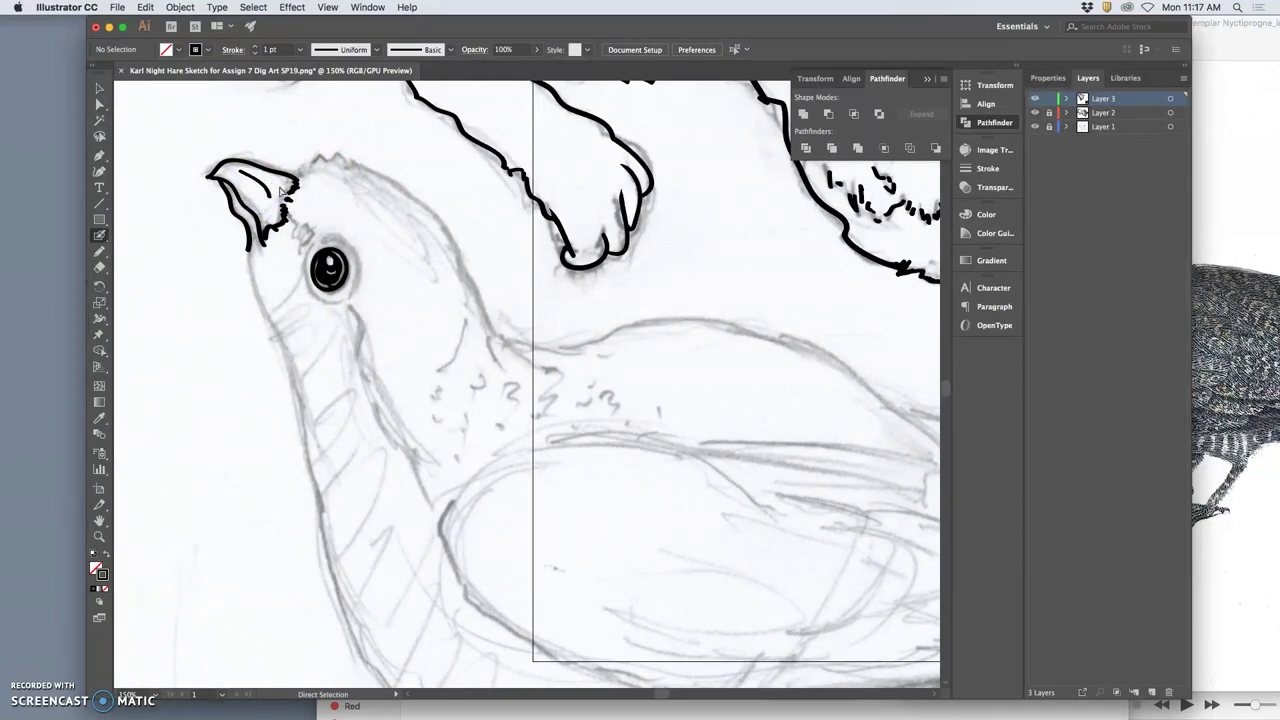
{"action": "key", "text": "F12"}
{"action": "left_click", "coordinate": [712, 387]}
{"action": "key", "text": "super+z"}
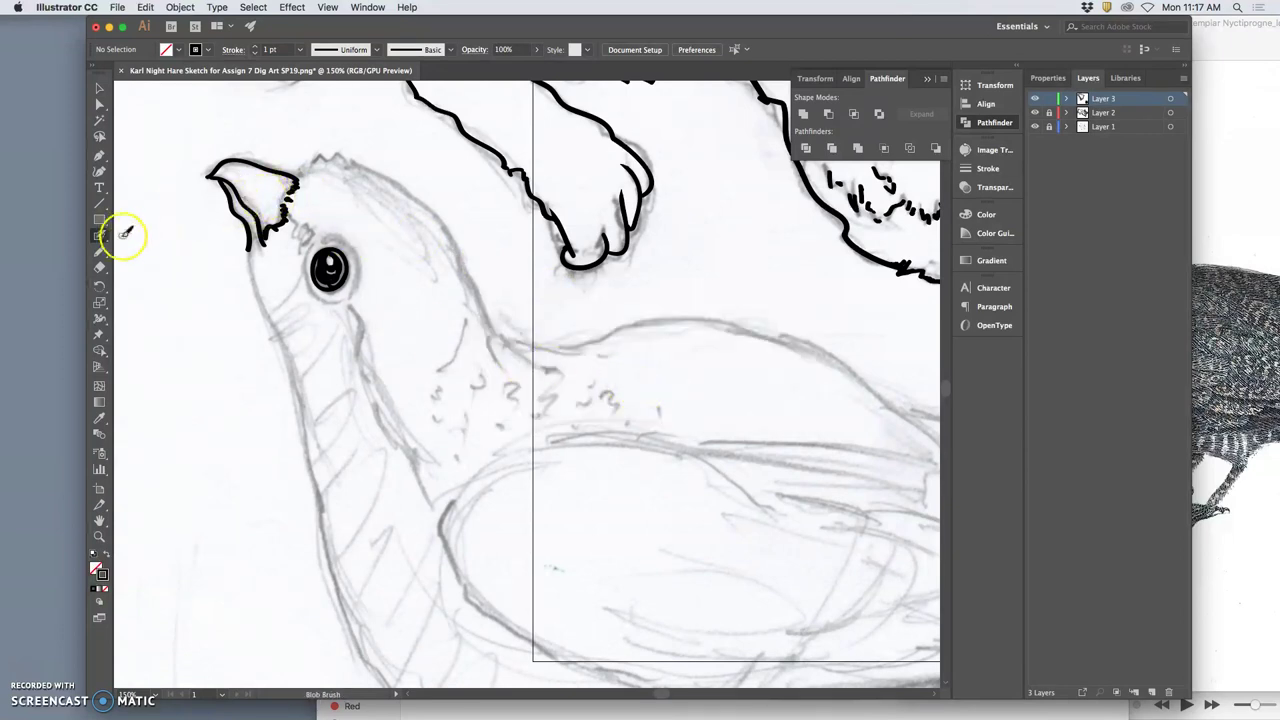
Step: Set the Blob Brush fidelity to the most Accurate setting
{"action": "double_click", "coordinate": [99, 235]}
{"action": "left_click", "coordinate": [473, 340]}
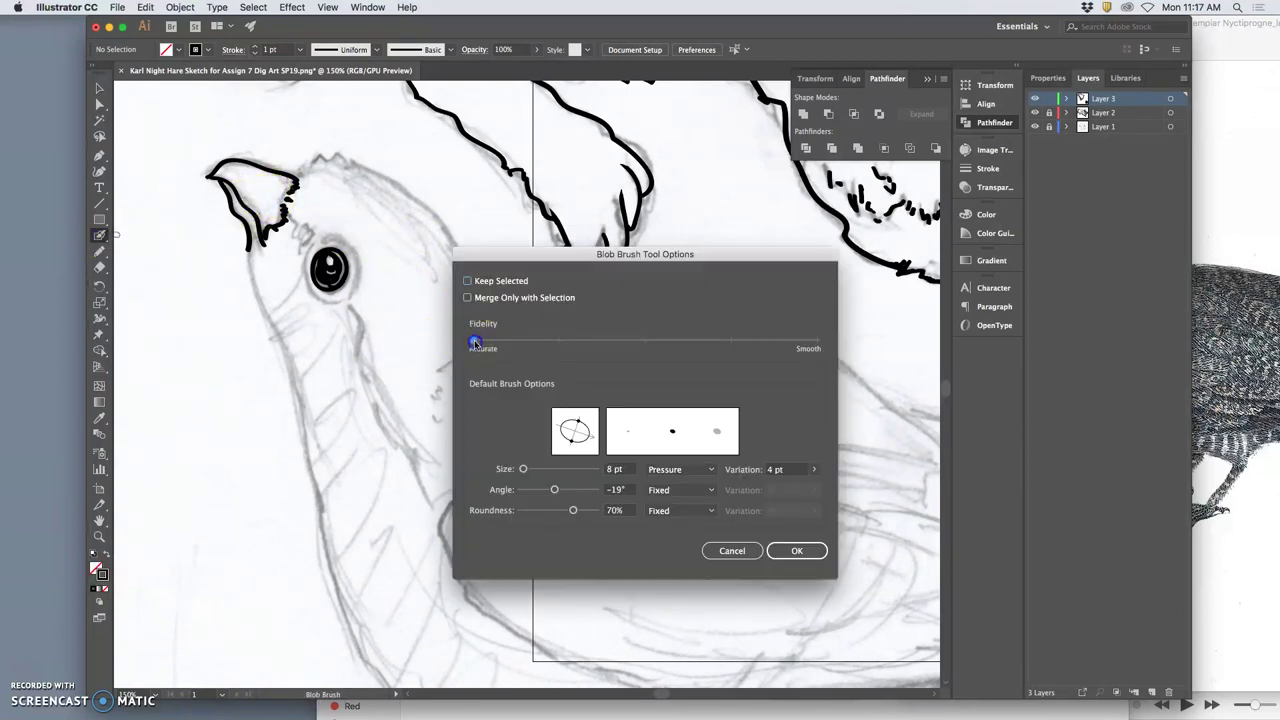
{"action": "left_click", "coordinate": [799, 550]}
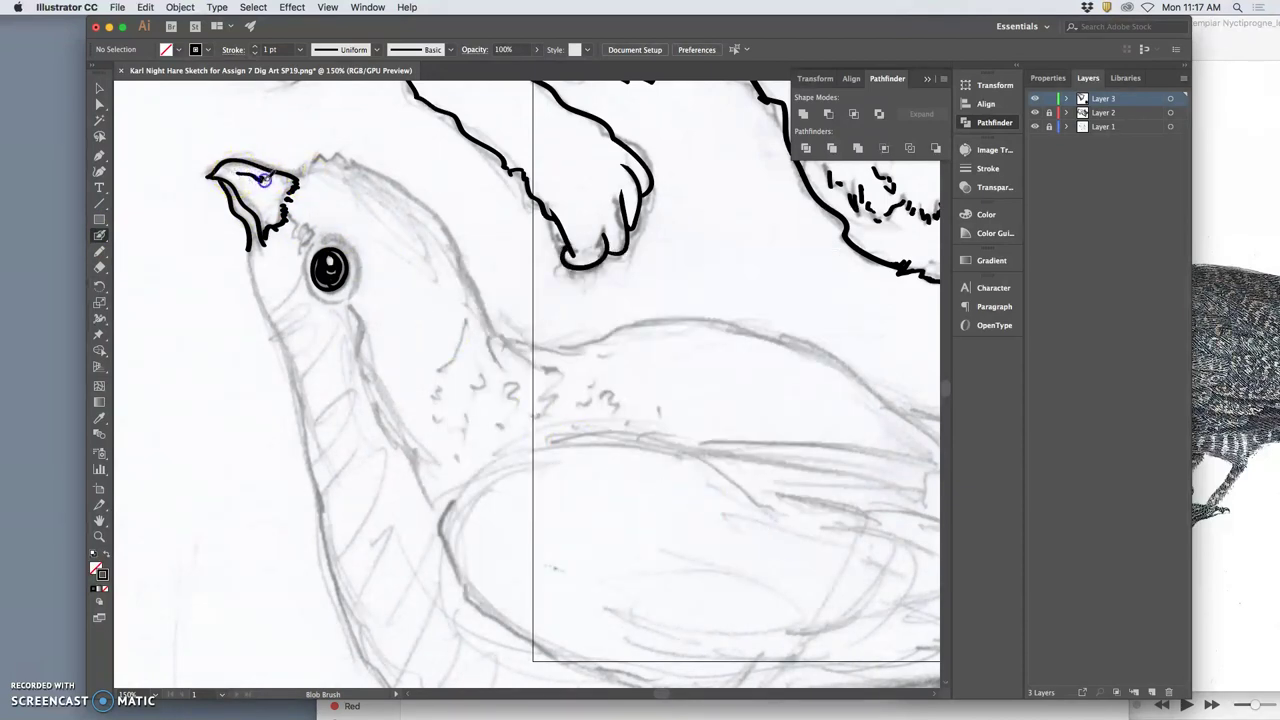
Step: Ink the short detail strokes inside the upper beak and clean up the beak's tip and lower end
{"action": "left_click_drag", "start_coordinate": [268, 185], "coordinate": [278, 186]}
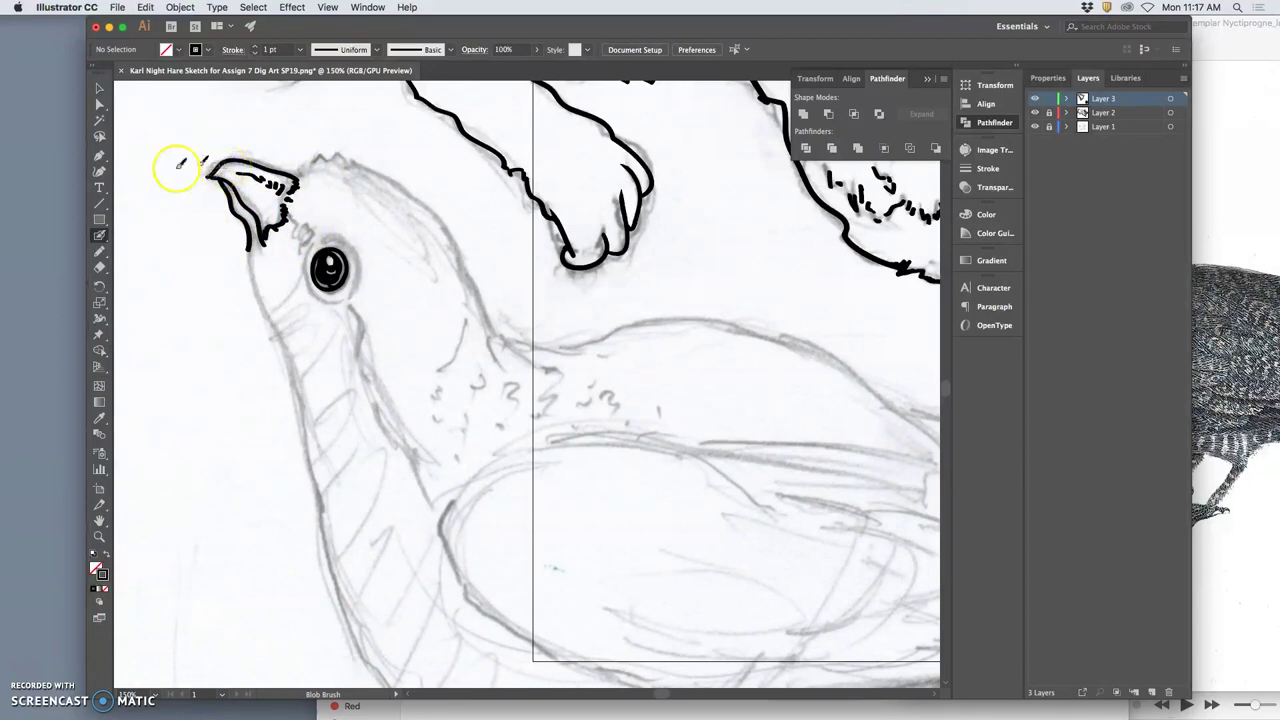
{"action": "left_click", "coordinate": [99, 267]}
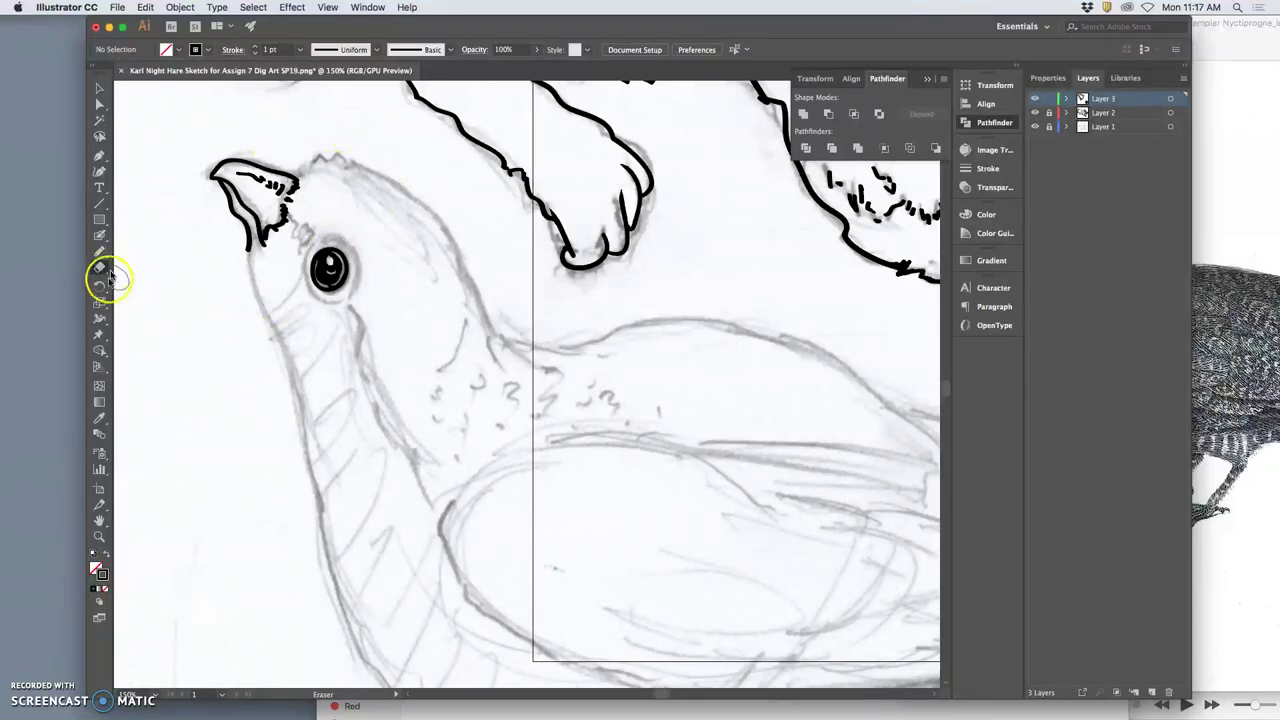
{"action": "left_click", "coordinate": [99, 235]}
{"action": "left_click_drag", "start_coordinate": [290, 230], "coordinate": [258, 240]}
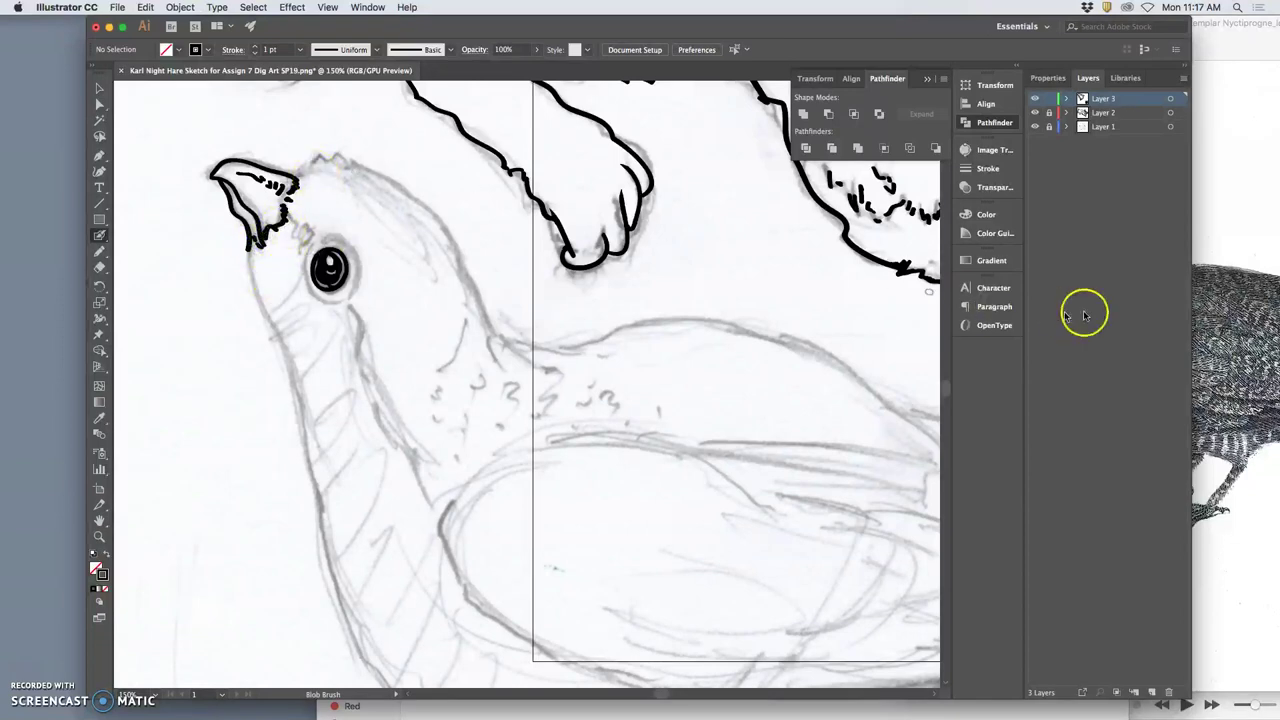
Step: Check the night hawk reference and ink the feathered outline over the bird's crown and down the nape to the start of the back
{"action": "left_click", "coordinate": [1244, 305]}
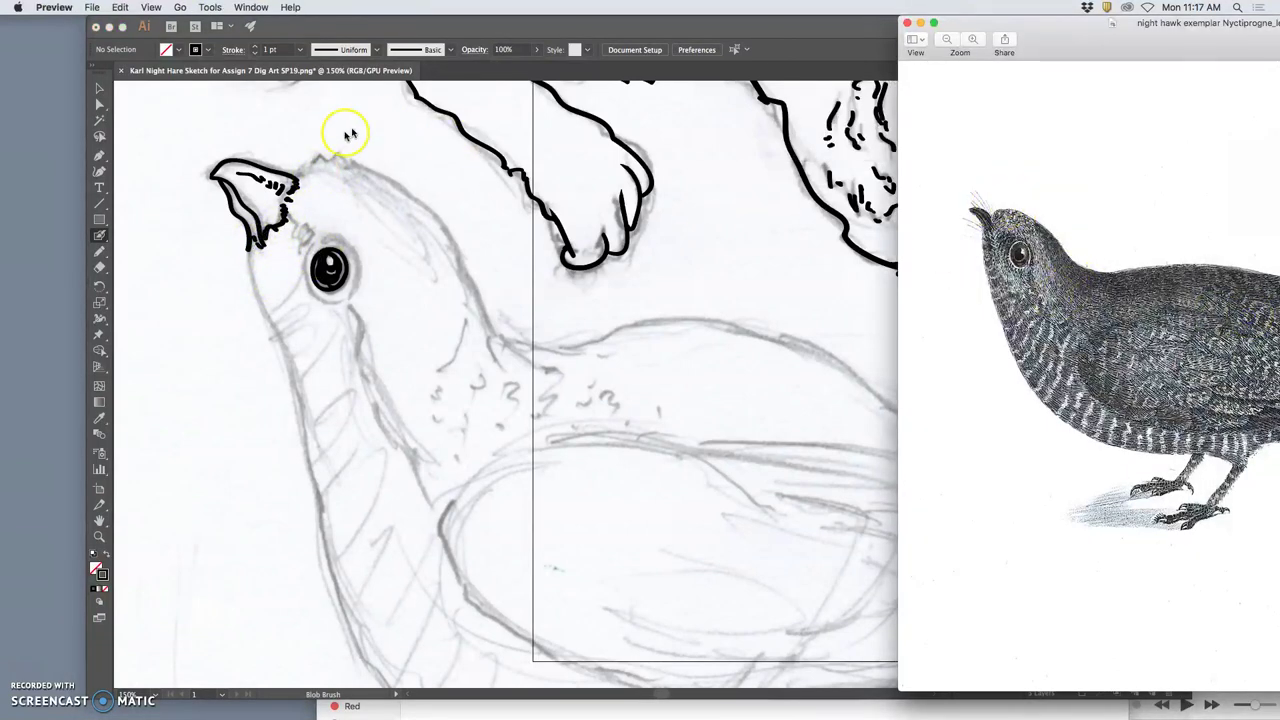
{"action": "left_click", "coordinate": [298, 176]}
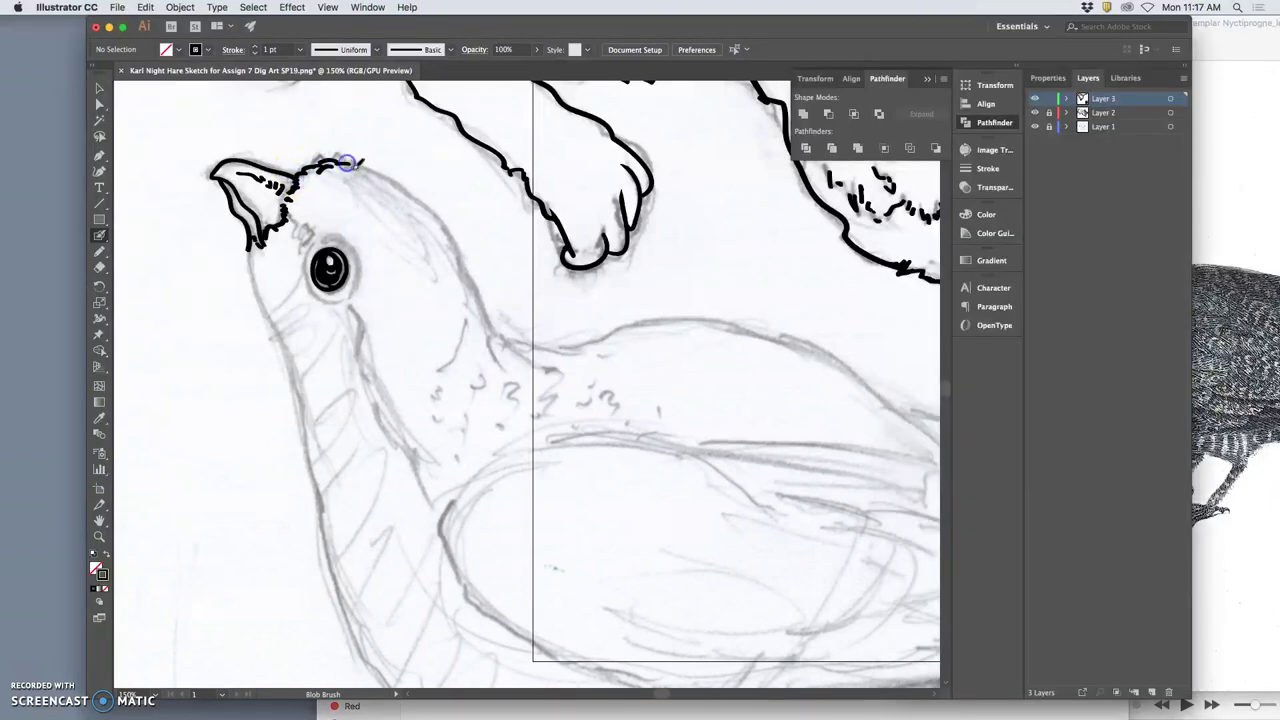
{"action": "left_click_drag", "start_coordinate": [358, 171], "coordinate": [398, 184]}
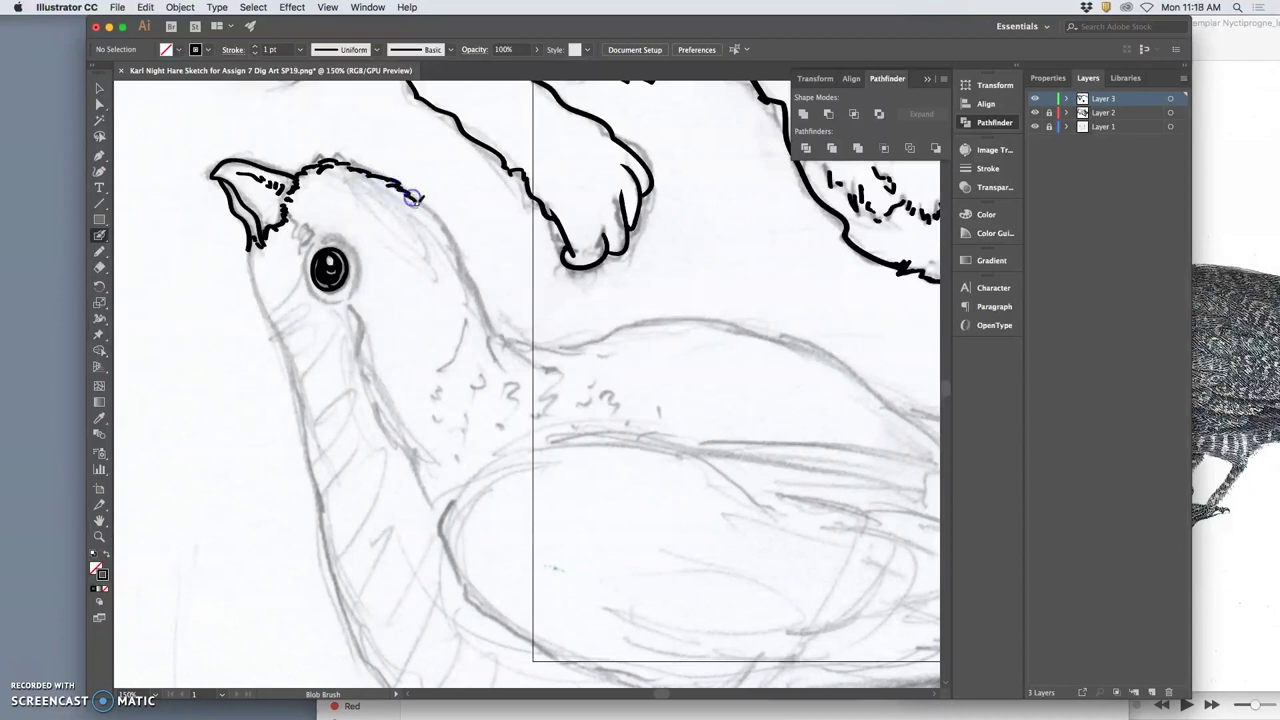
{"action": "left_click_drag", "start_coordinate": [437, 215], "coordinate": [454, 241]}
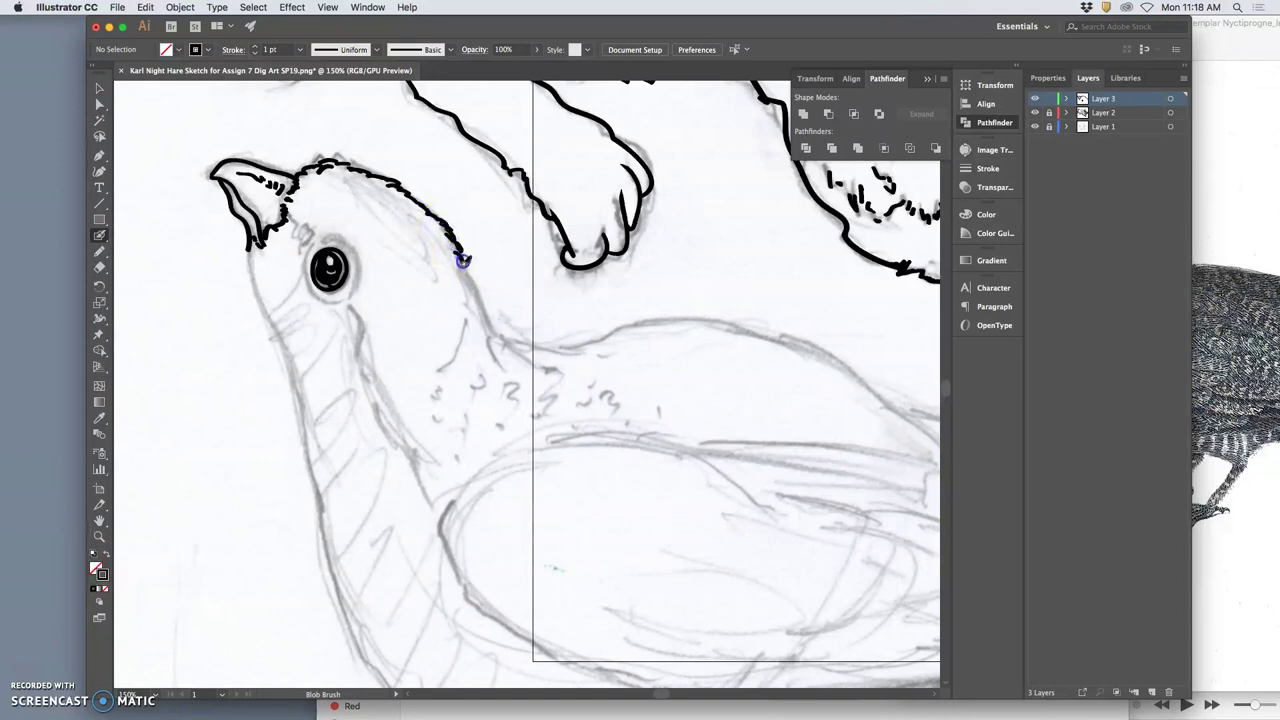
{"action": "left_click_drag", "start_coordinate": [463, 265], "coordinate": [478, 285]}
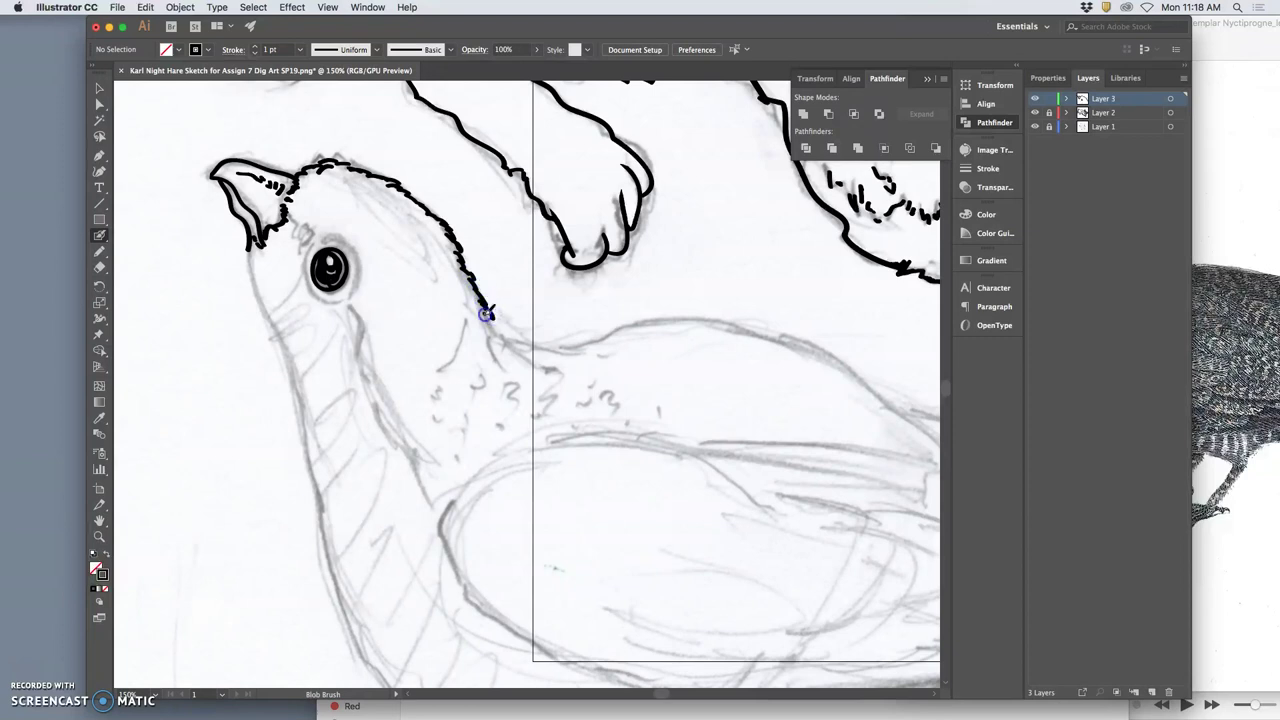
{"action": "left_click_drag", "start_coordinate": [499, 337], "coordinate": [512, 342]}
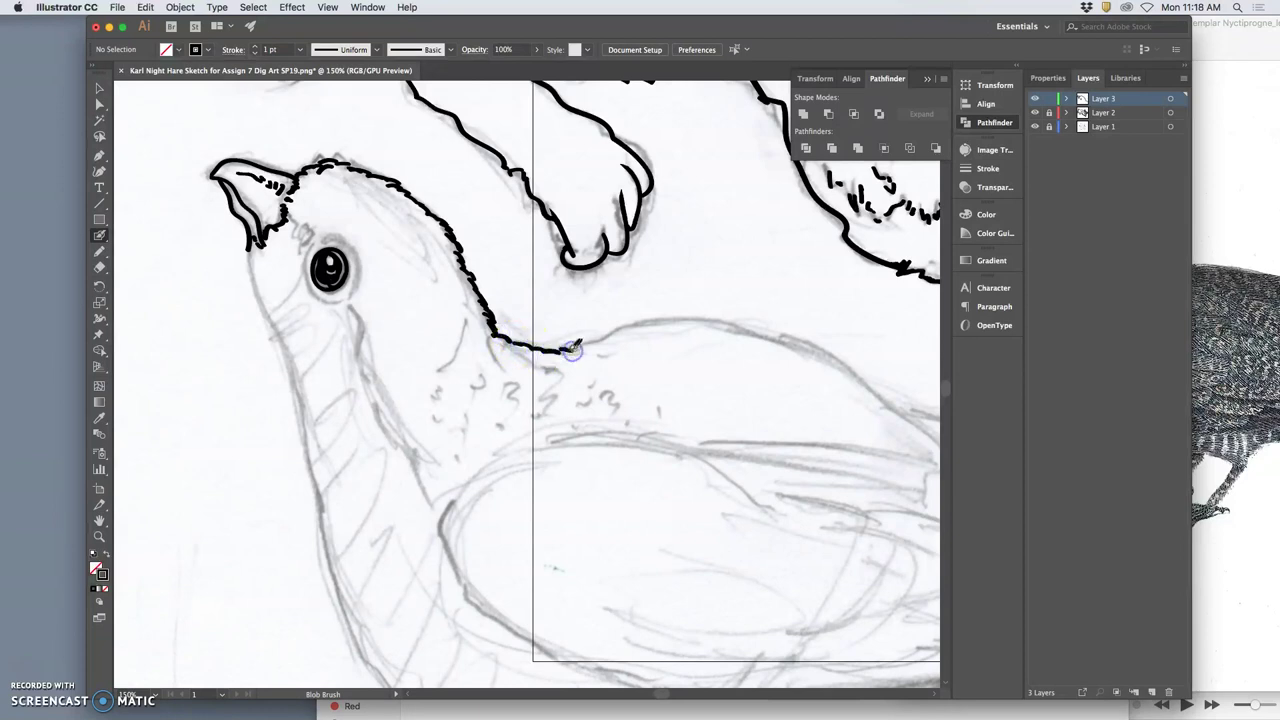
{"action": "mouse_move", "coordinate": [562, 351]}
{"action": "left_mouse_down"}
{"action": "mouse_move", "coordinate": [517, 344]}
{"action": "mouse_move", "coordinate": [535, 348]}
{"action": "left_mouse_up"}
Step: Ink the feathered throat outline from beneath the beak down the front of the neck
{"action": "left_click_drag", "start_coordinate": [250, 243], "coordinate": [254, 284]}
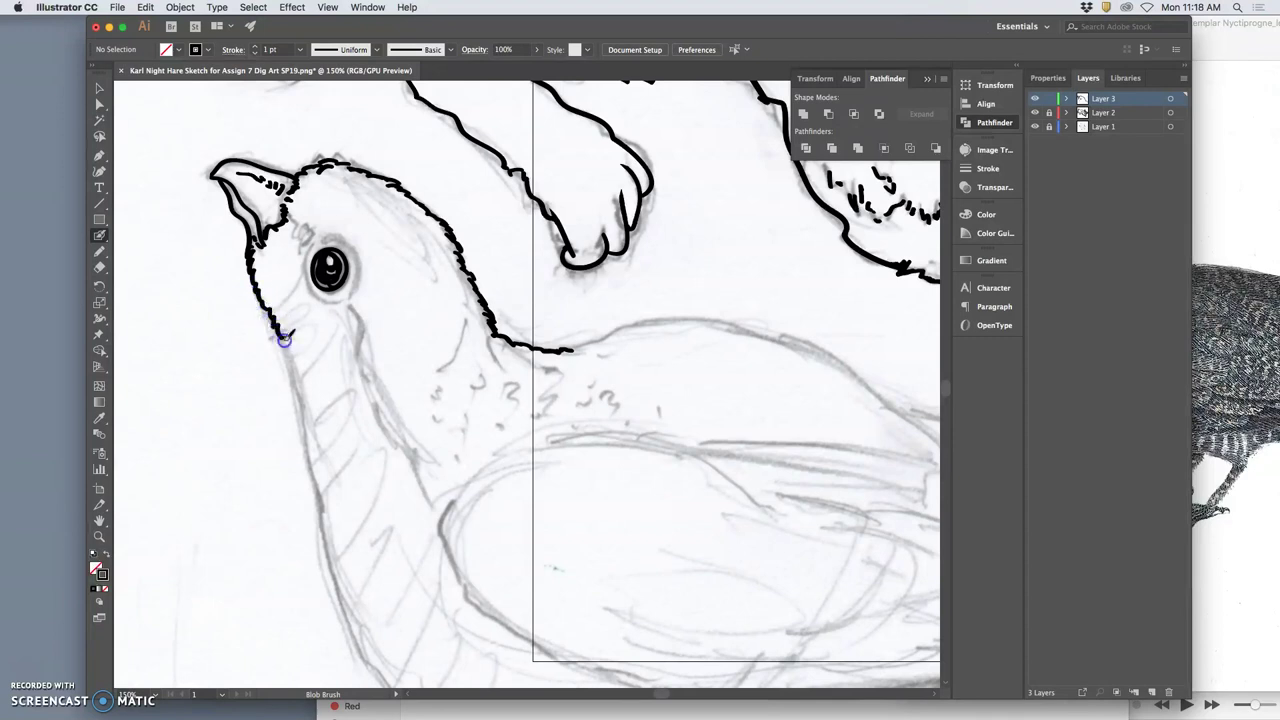
{"action": "left_click_drag", "start_coordinate": [289, 352], "coordinate": [291, 360]}
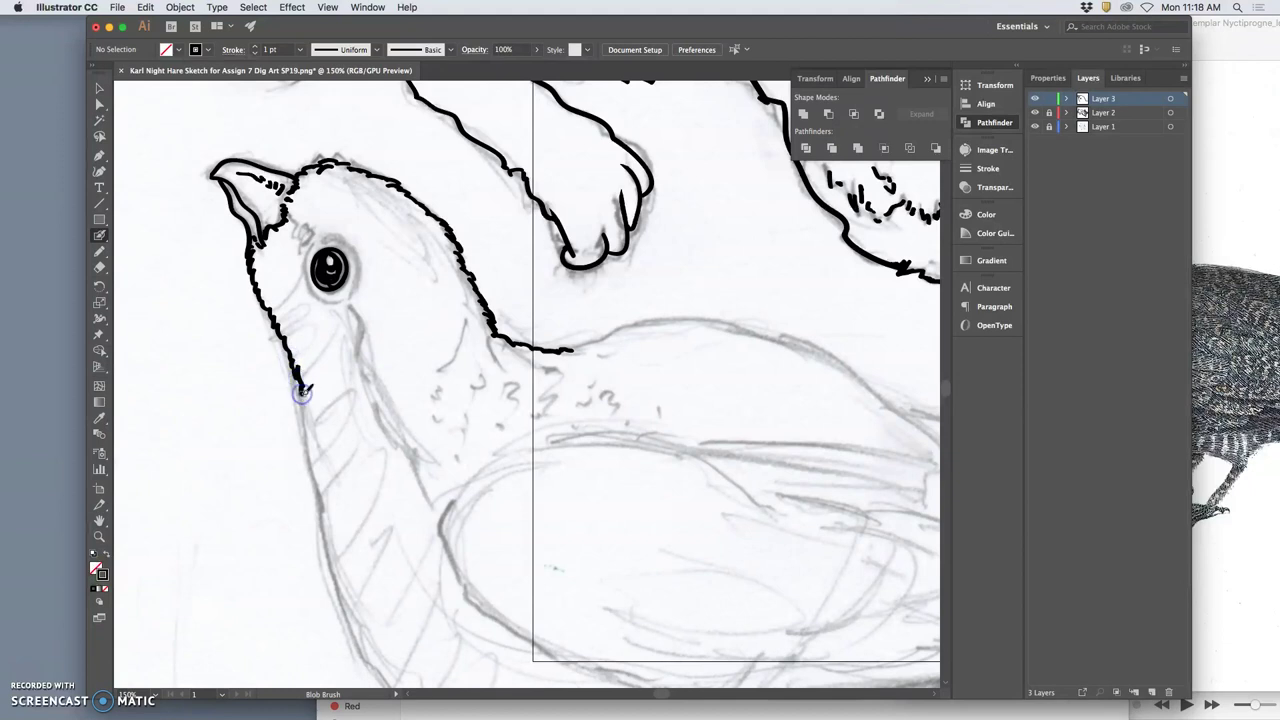
{"action": "left_click_drag", "start_coordinate": [307, 435], "coordinate": [313, 424]}
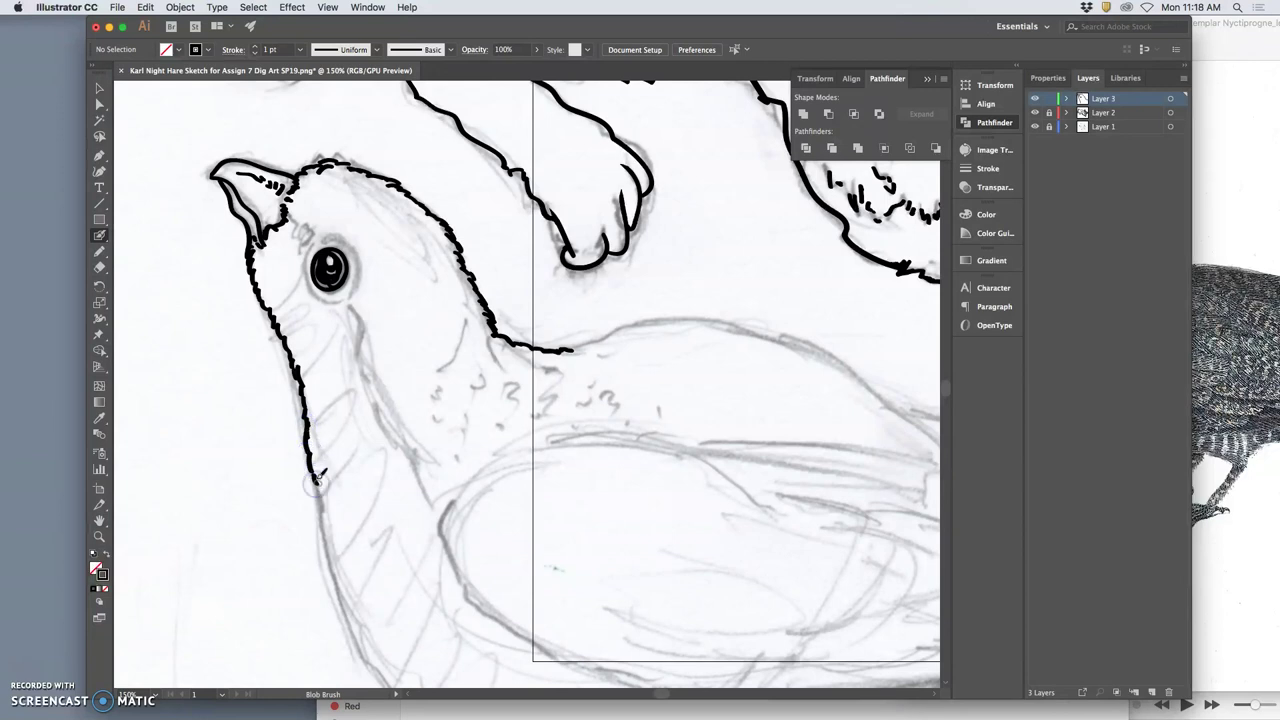
{"action": "left_click_drag", "start_coordinate": [315, 477], "coordinate": [322, 500]}
Step: Ink short feather strokes between the beak and the eye, and draw the ring around the eye
{"action": "key", "text": "space"}
{"action": "mouse_move", "coordinate": [384, 527]}
{"action": "left_mouse_down"}
{"action": "mouse_move", "coordinate": [591, 243]}
{"action": "mouse_move", "coordinate": [399, 364]}
{"action": "mouse_move", "coordinate": [397, 451]}
{"action": "mouse_move", "coordinate": [411, 465]}
{"action": "left_mouse_up"}
{"action": "left_click_drag", "start_coordinate": [395, 362], "coordinate": [414, 340]}
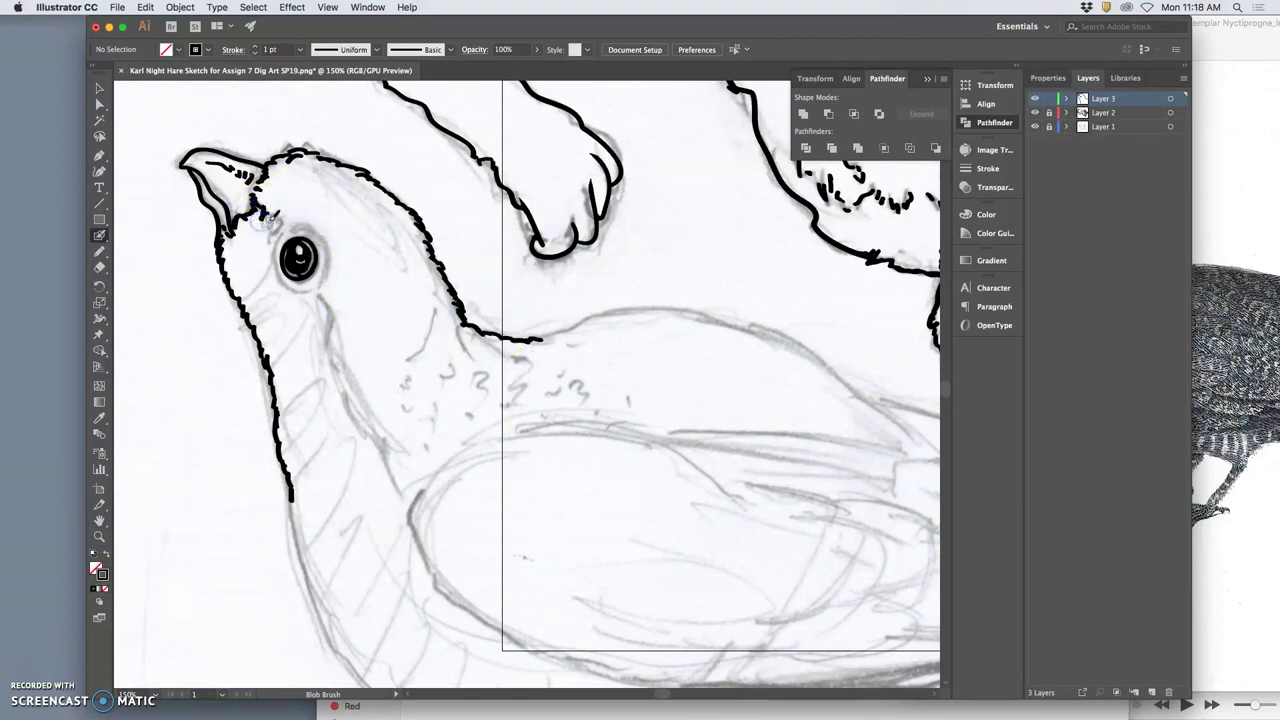
{"action": "left_click_drag", "start_coordinate": [279, 216], "coordinate": [280, 231]}
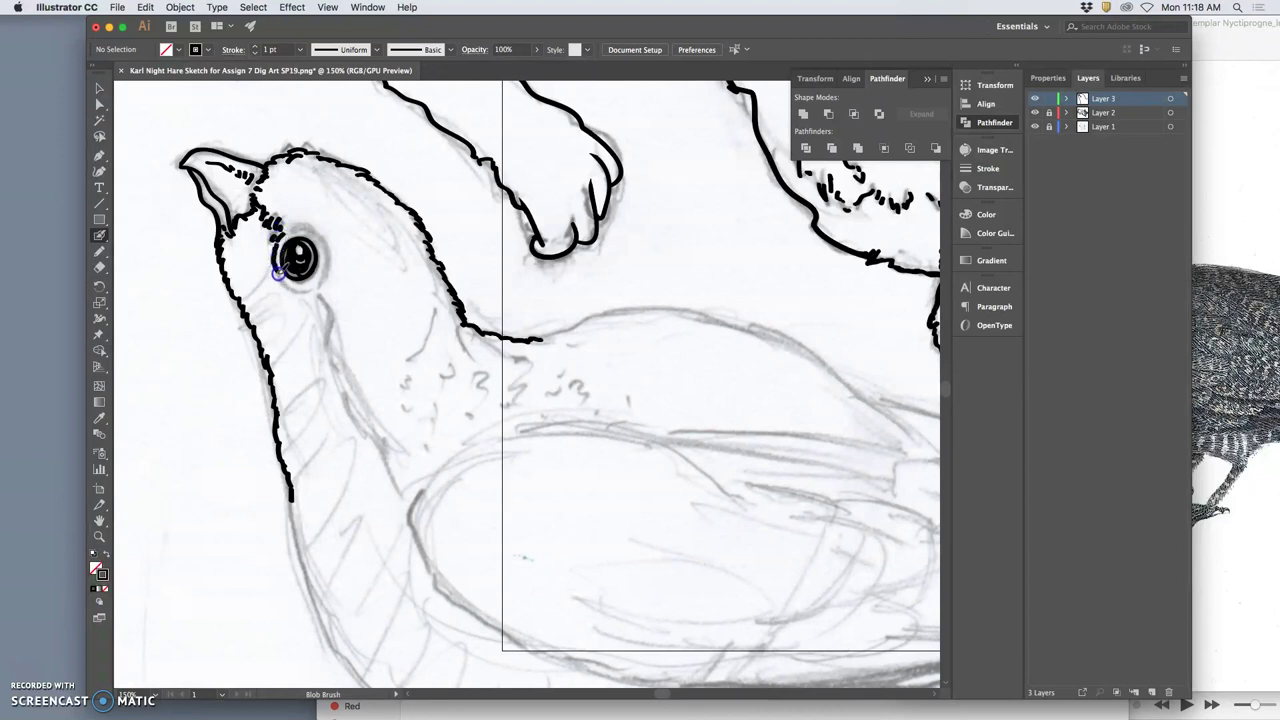
{"action": "left_click_drag", "start_coordinate": [320, 285], "coordinate": [330, 259]}
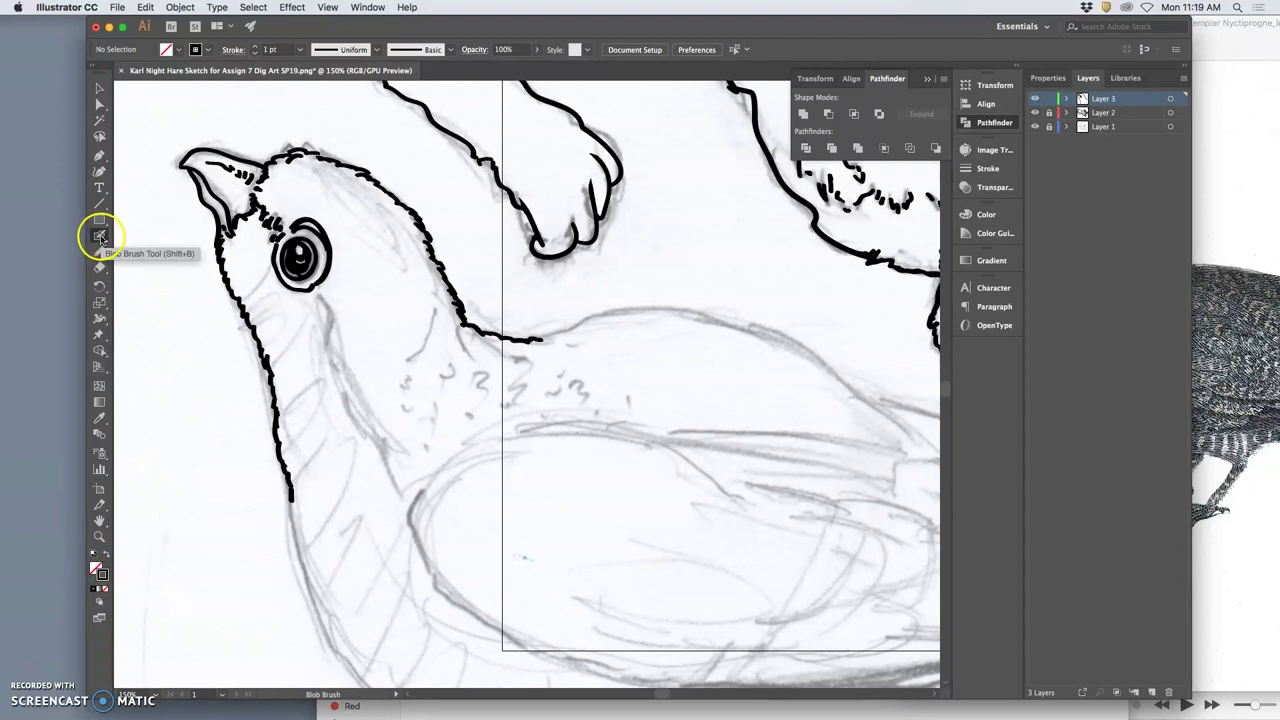
Step: Try inking the neck line below the eye and a few small neck marks with the Blob Brush size set to Fixed, and undo the strokes
{"action": "double_click", "coordinate": [100, 238]}
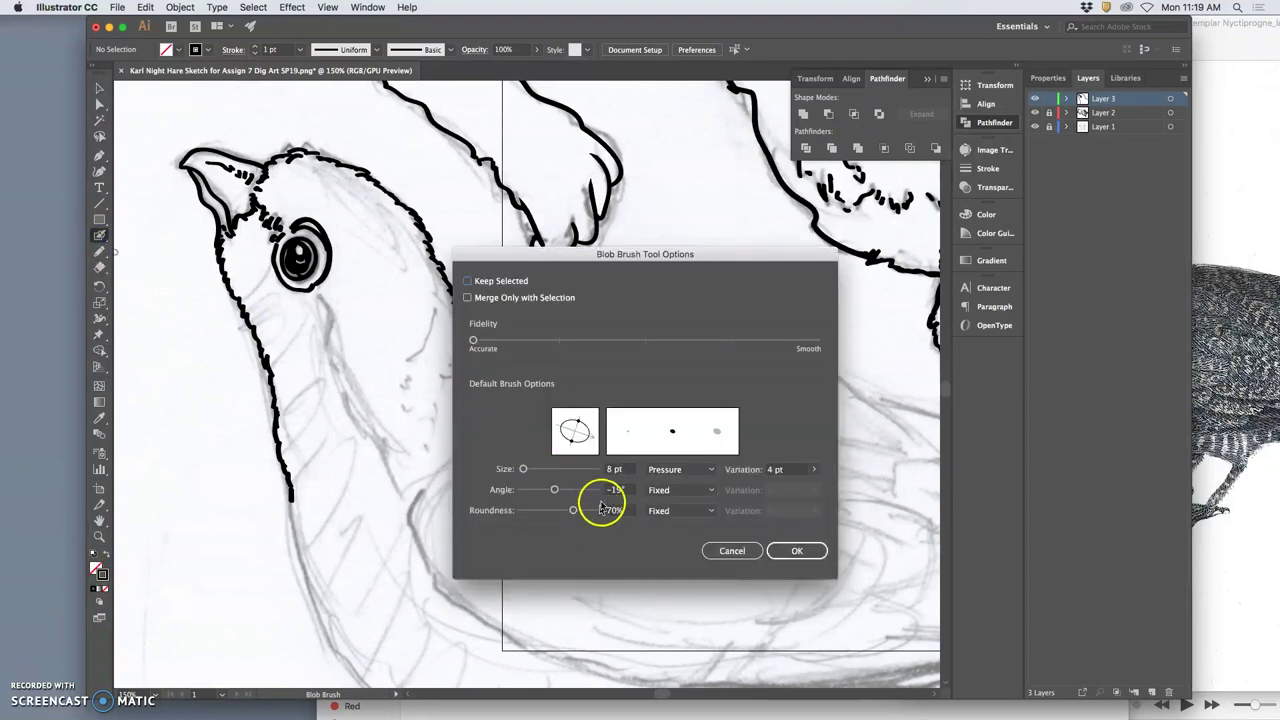
{"action": "left_click", "coordinate": [713, 470]}
{"action": "left_click", "coordinate": [713, 470]}
{"action": "left_click", "coordinate": [796, 550]}
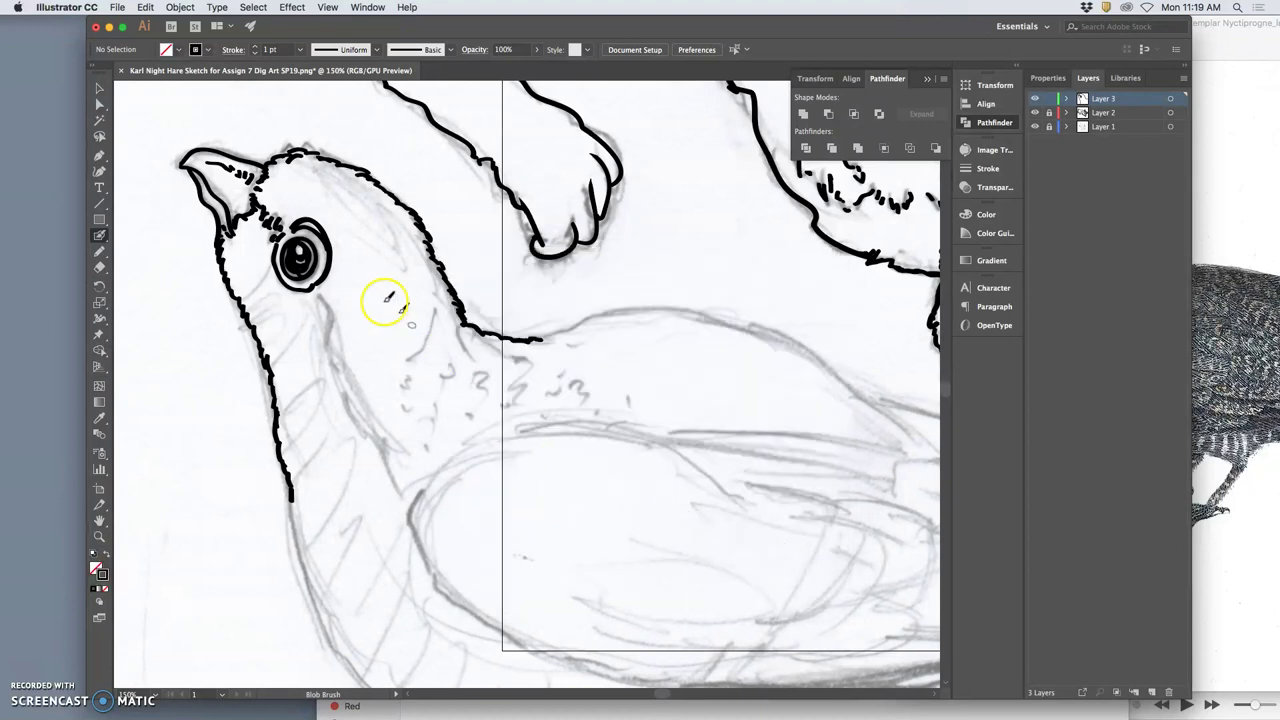
{"action": "left_click_drag", "start_coordinate": [320, 295], "coordinate": [326, 349]}
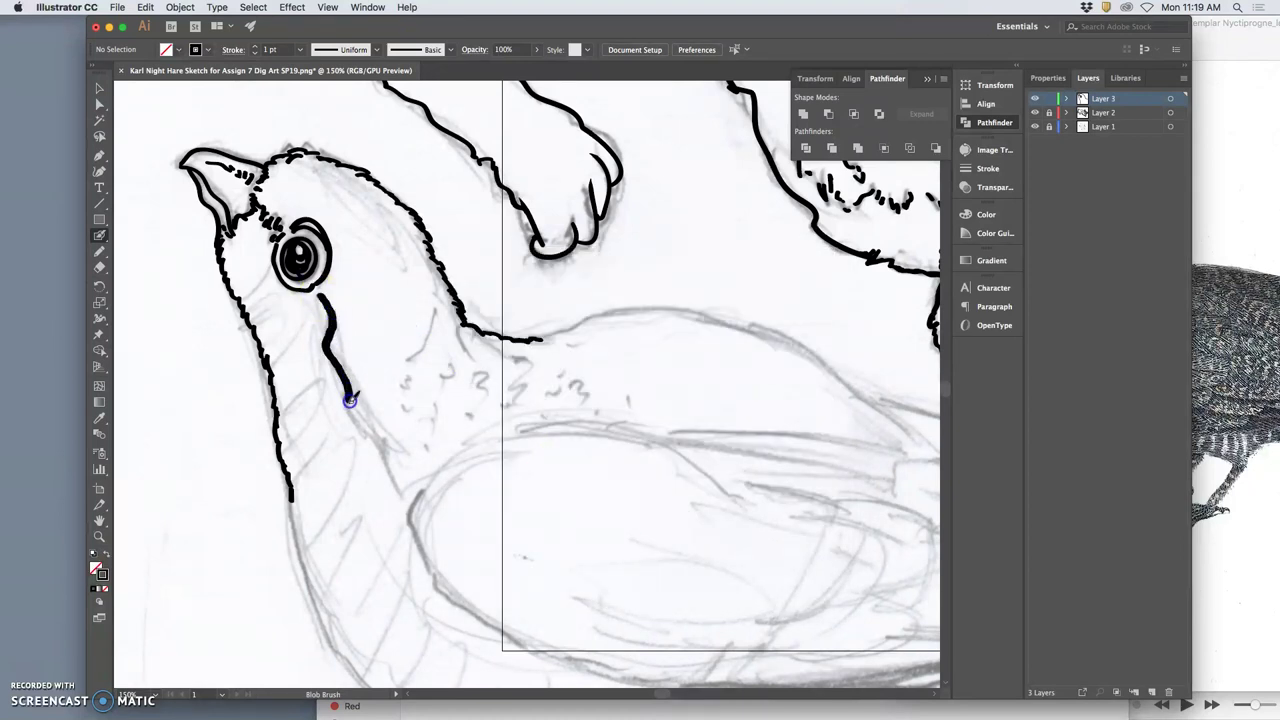
{"action": "mouse_move", "coordinate": [349, 404]}
{"action": "left_mouse_down"}
{"action": "mouse_move", "coordinate": [381, 437]}
{"action": "mouse_move", "coordinate": [394, 483]}
{"action": "left_mouse_up"}
{"action": "mouse_move", "coordinate": [409, 414]}
{"action": "left_mouse_down"}
{"action": "mouse_move", "coordinate": [400, 397]}
{"action": "mouse_move", "coordinate": [420, 369]}
{"action": "left_mouse_up"}
{"action": "key", "text": "a"}
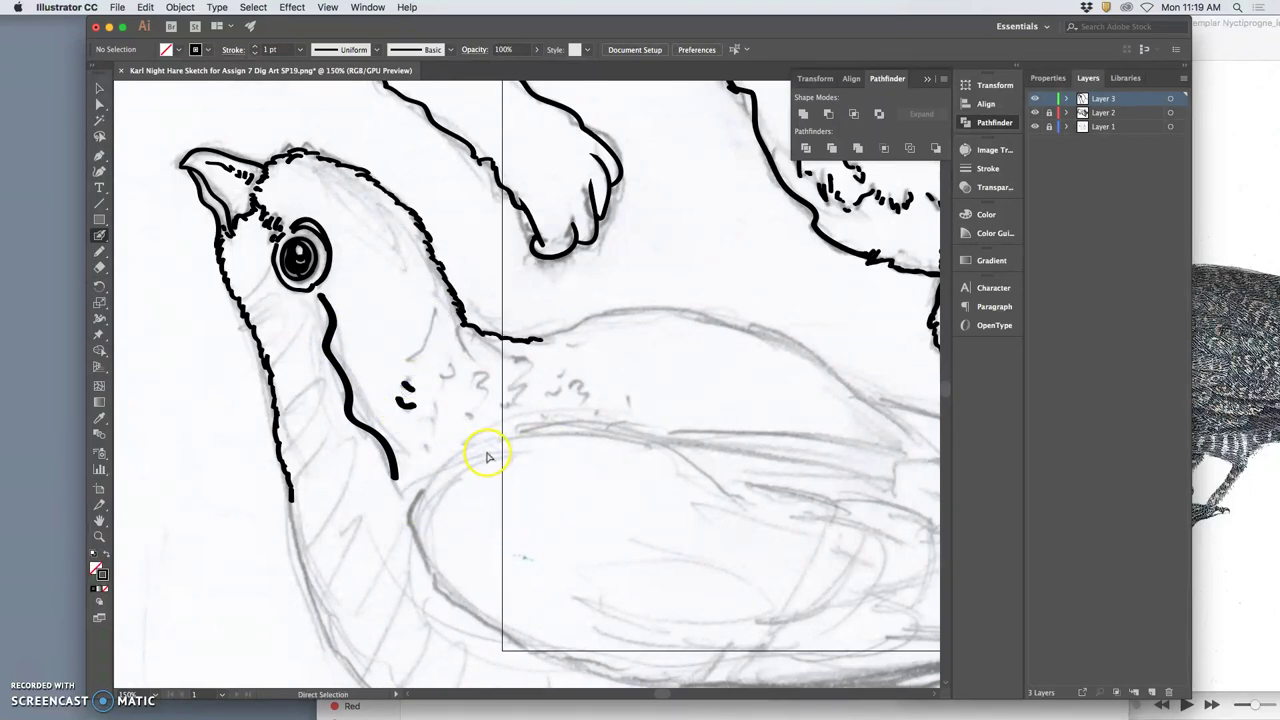
{"action": "key", "text": "ctrl+z"}
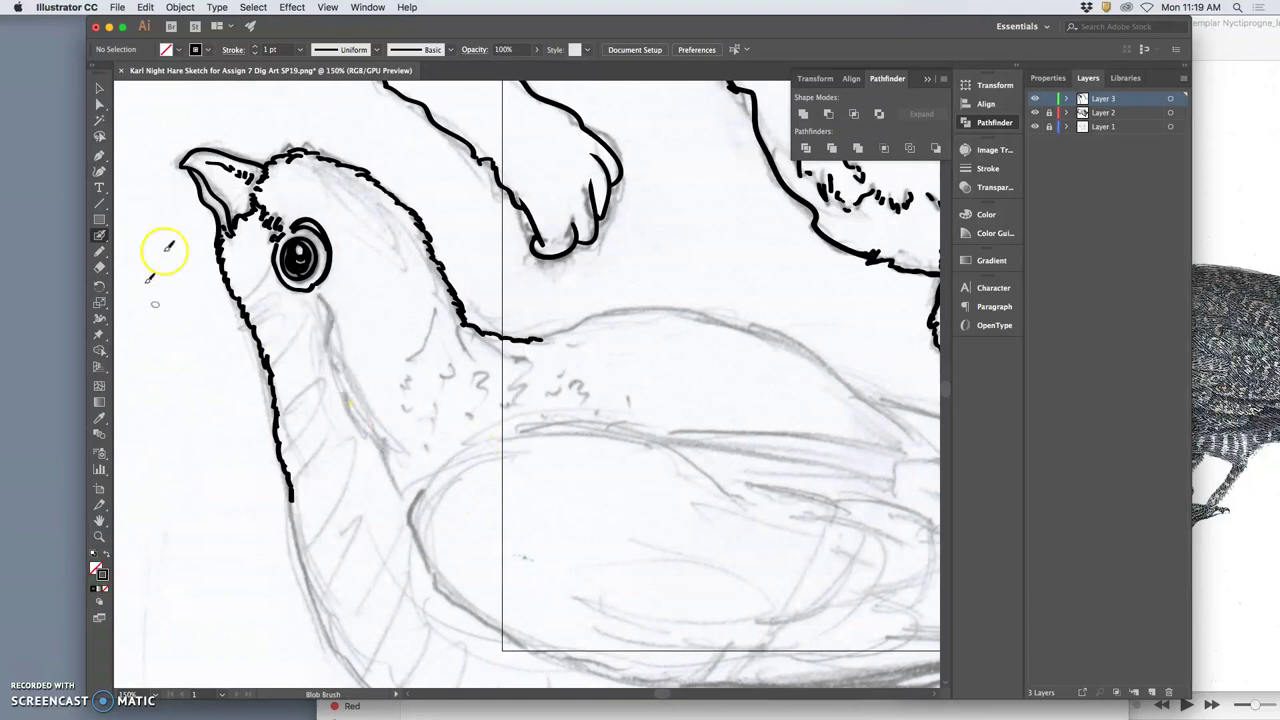
Step: Set the Blob Brush size to Pressure and ink the broken feather line from below the eye down to the wing
{"action": "double_click", "coordinate": [101, 236]}
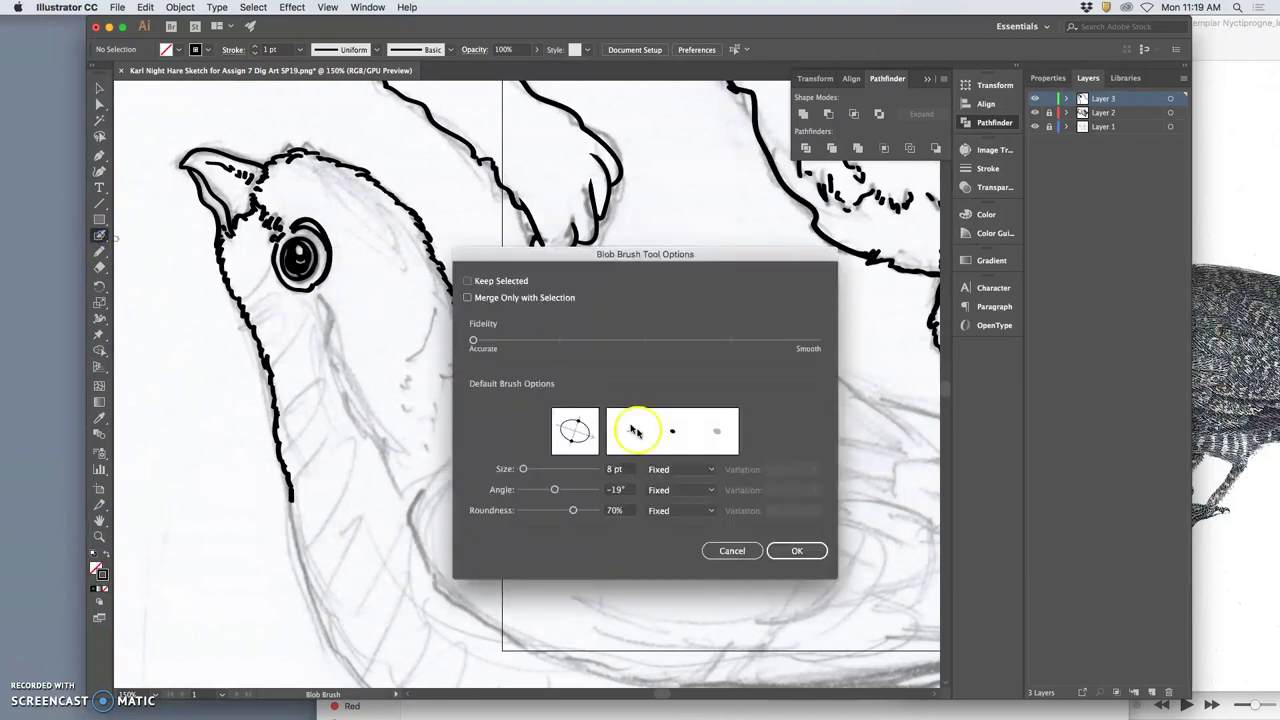
{"action": "left_click", "coordinate": [709, 469]}
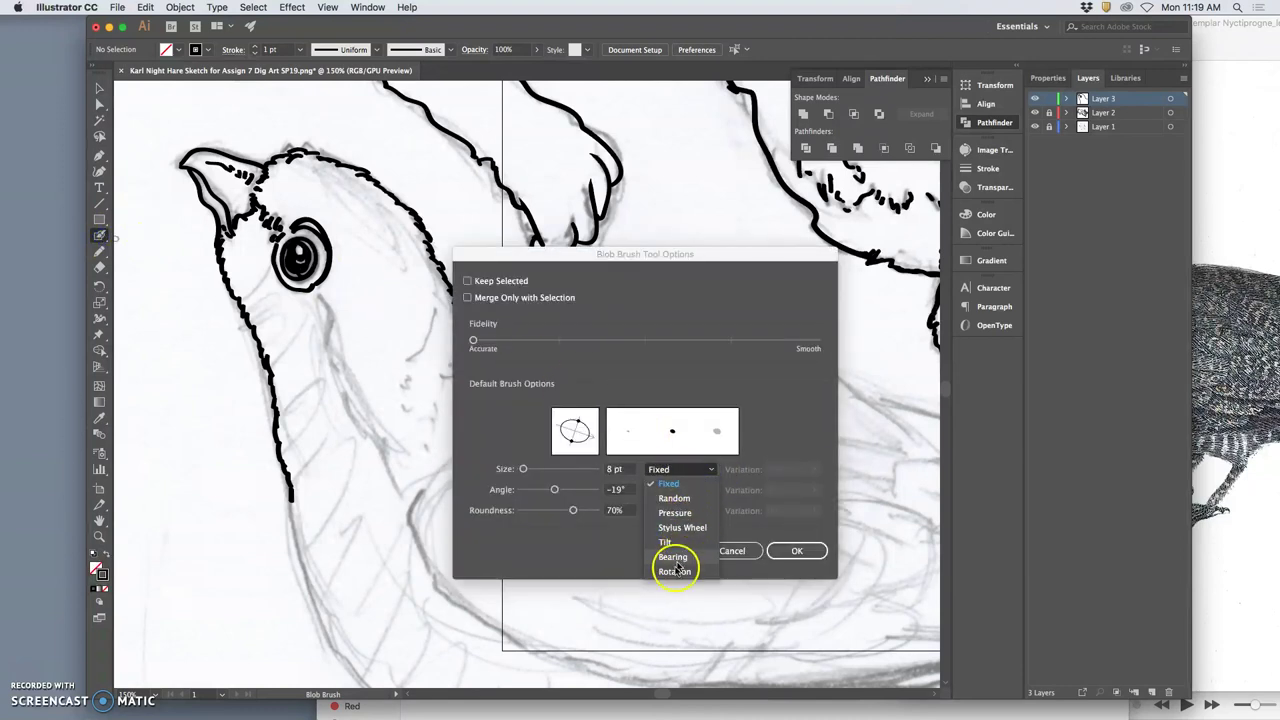
{"action": "left_click", "coordinate": [690, 512]}
{"action": "left_click", "coordinate": [797, 551]}
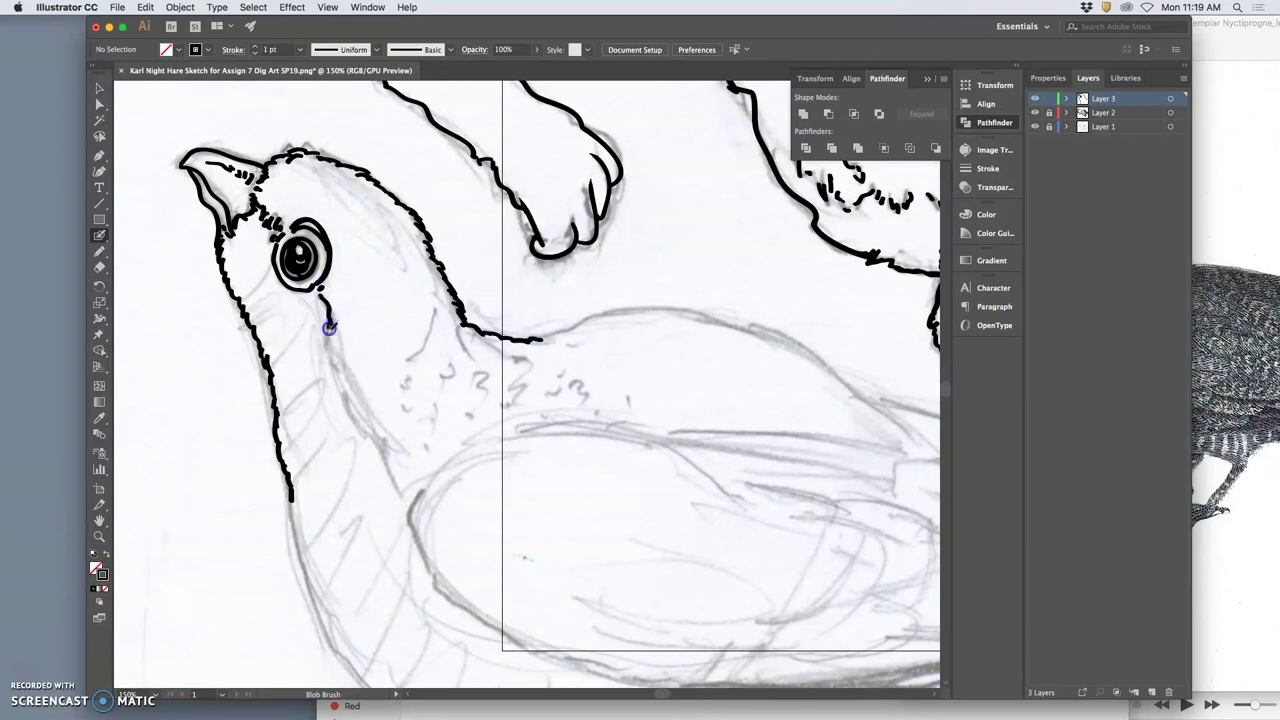
{"action": "left_click_drag", "start_coordinate": [339, 361], "coordinate": [356, 391]}
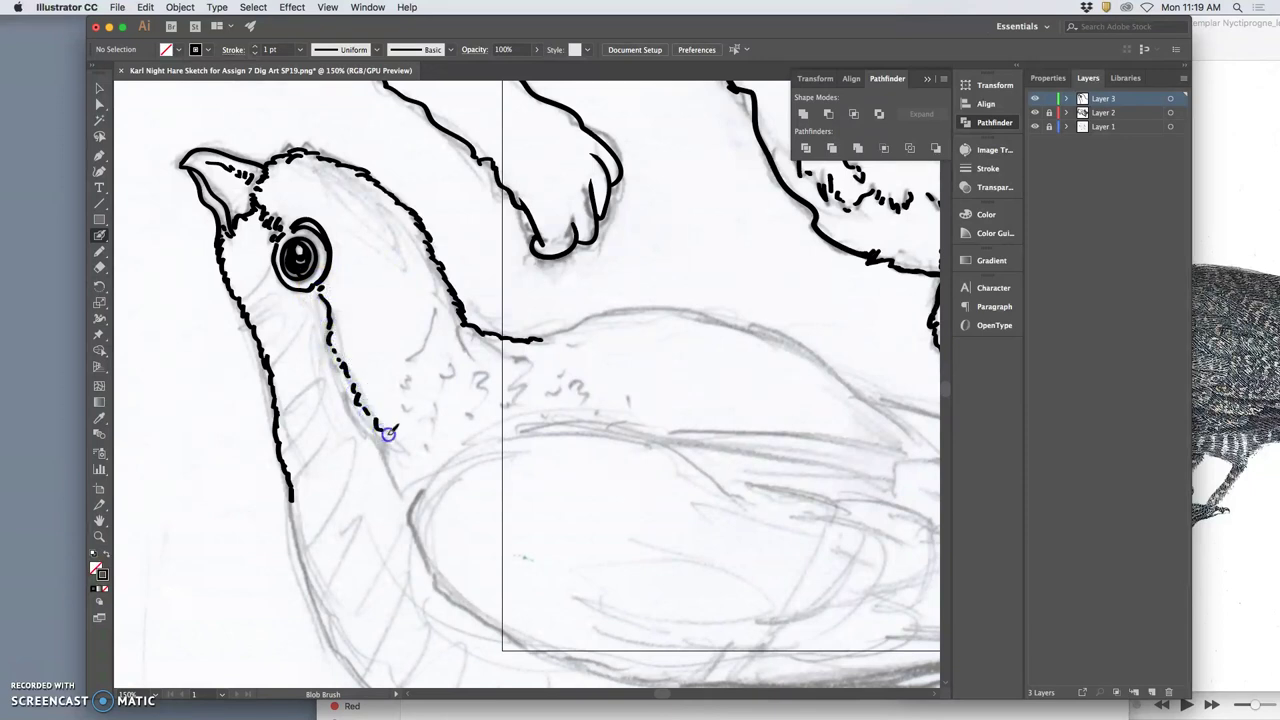
{"action": "left_click_drag", "start_coordinate": [399, 482], "coordinate": [406, 490]}
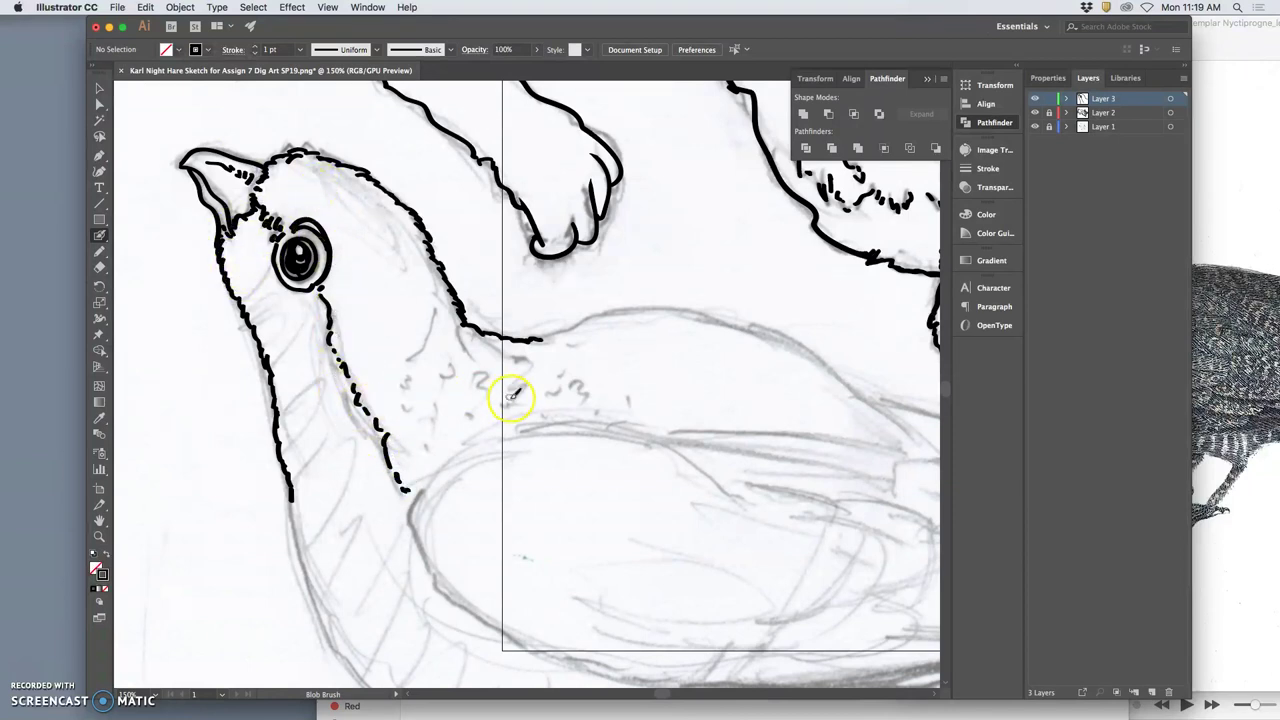
Step: Review the inked hare and bird as a whole by toggling the visibility of Layer 3 and the Layer 1 sketch
{"action": "key", "text": "space"}
{"action": "left_click_drag", "start_coordinate": [460, 412], "coordinate": [438, 398]}
{"action": "key", "text": "super+0"}
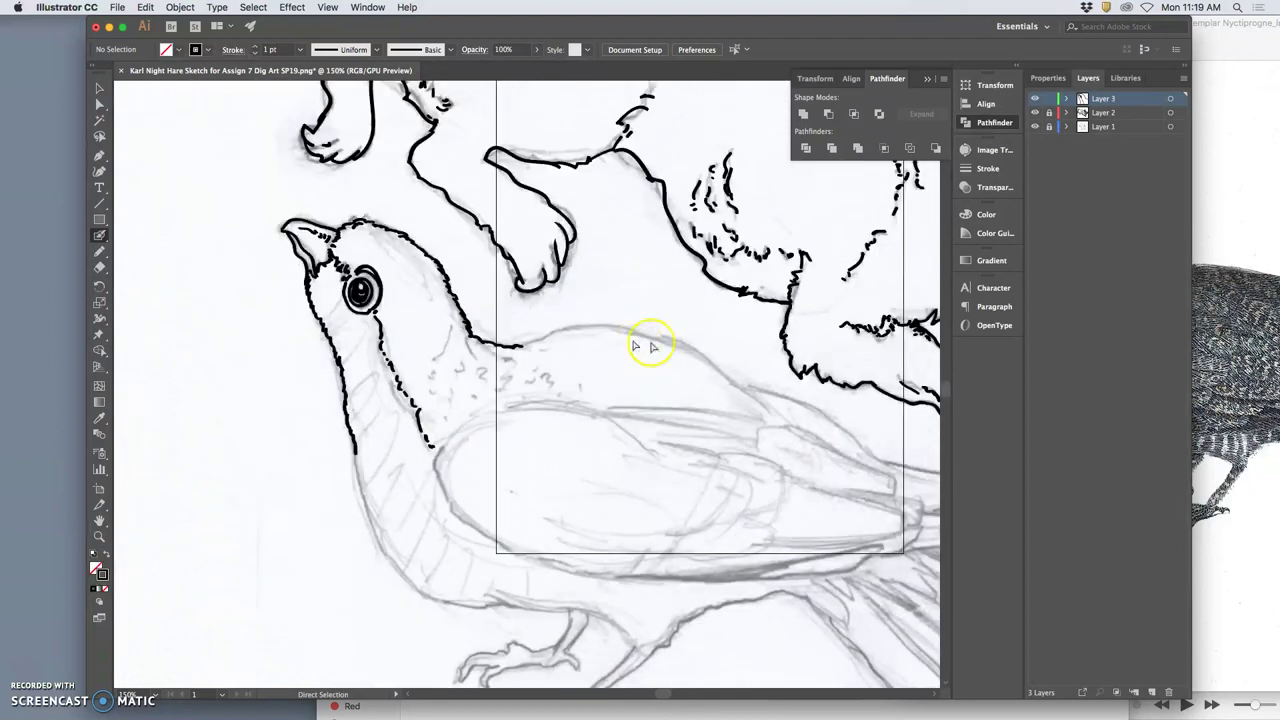
{"action": "left_click", "coordinate": [1036, 100]}
{"action": "left_click", "coordinate": [1036, 101]}
{"action": "left_click", "coordinate": [1036, 128]}
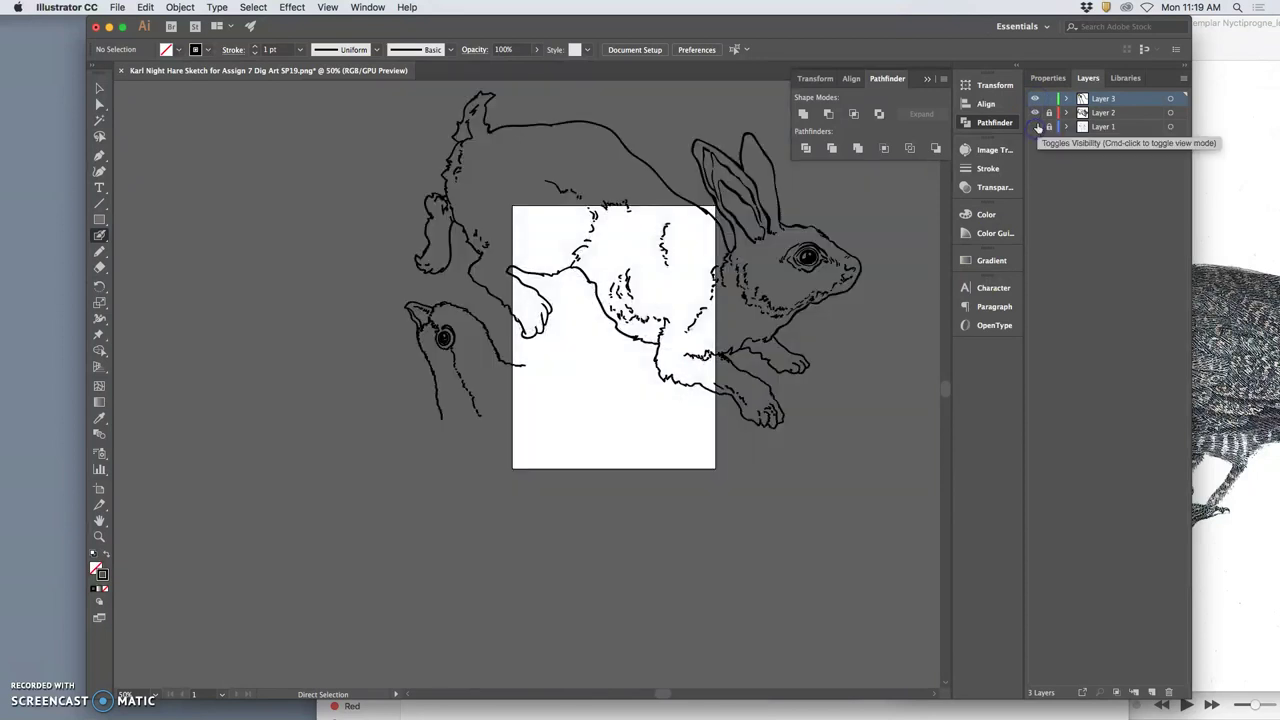
{"action": "left_click", "coordinate": [1037, 127]}
{"action": "left_click", "coordinate": [1037, 127]}
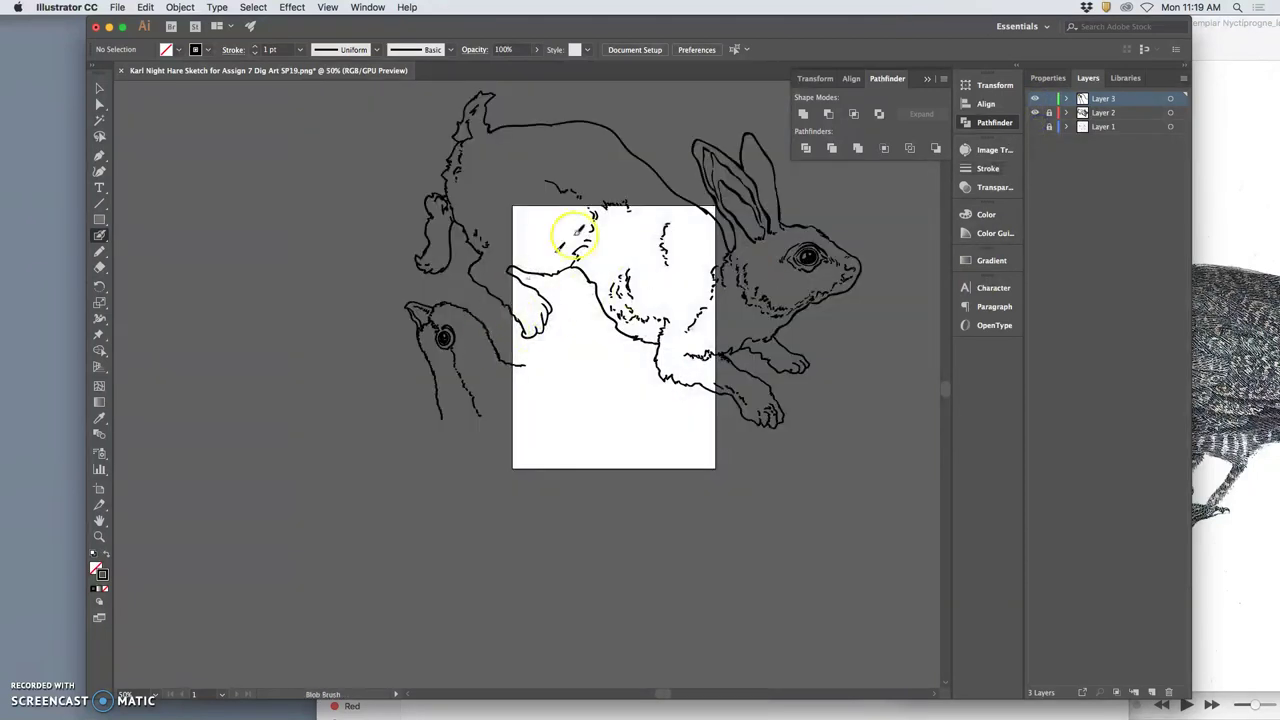
{"action": "left_click", "coordinate": [1036, 127]}
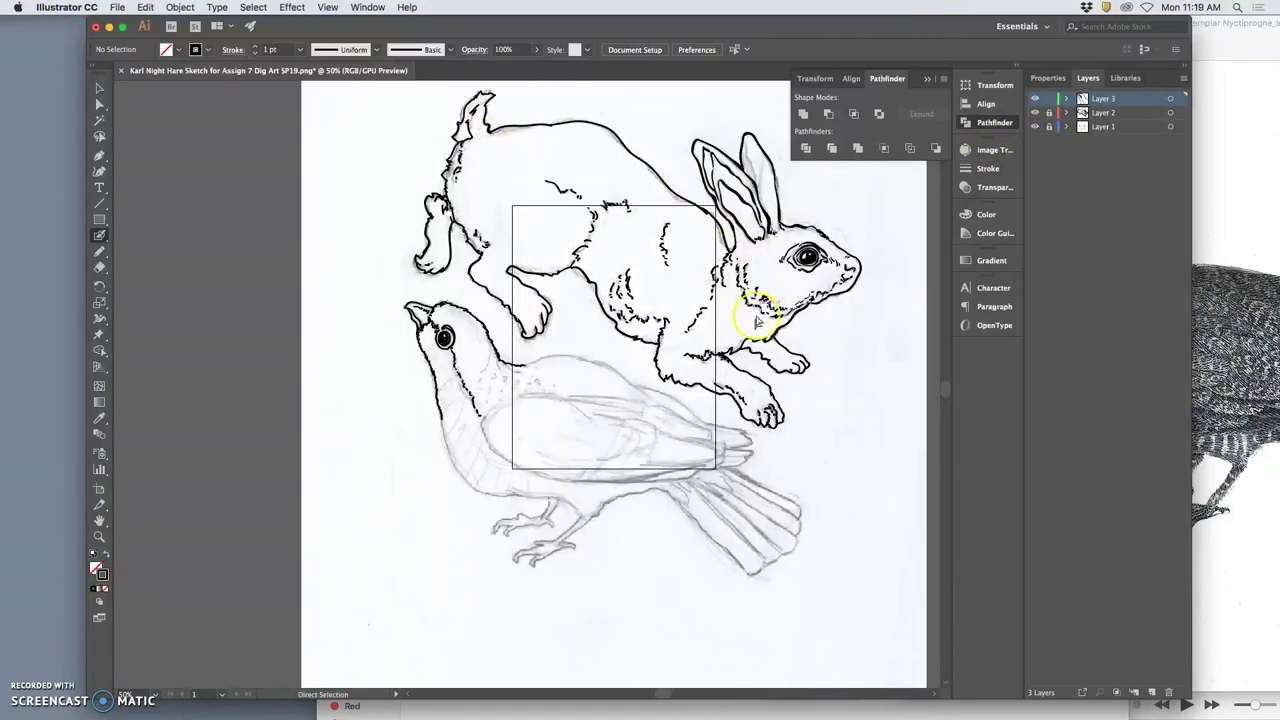
Step: Examine the night hawk reference and shift the Illustrator window aside to expose more of it beside the artwork
{"action": "left_click", "coordinate": [1225, 357]}
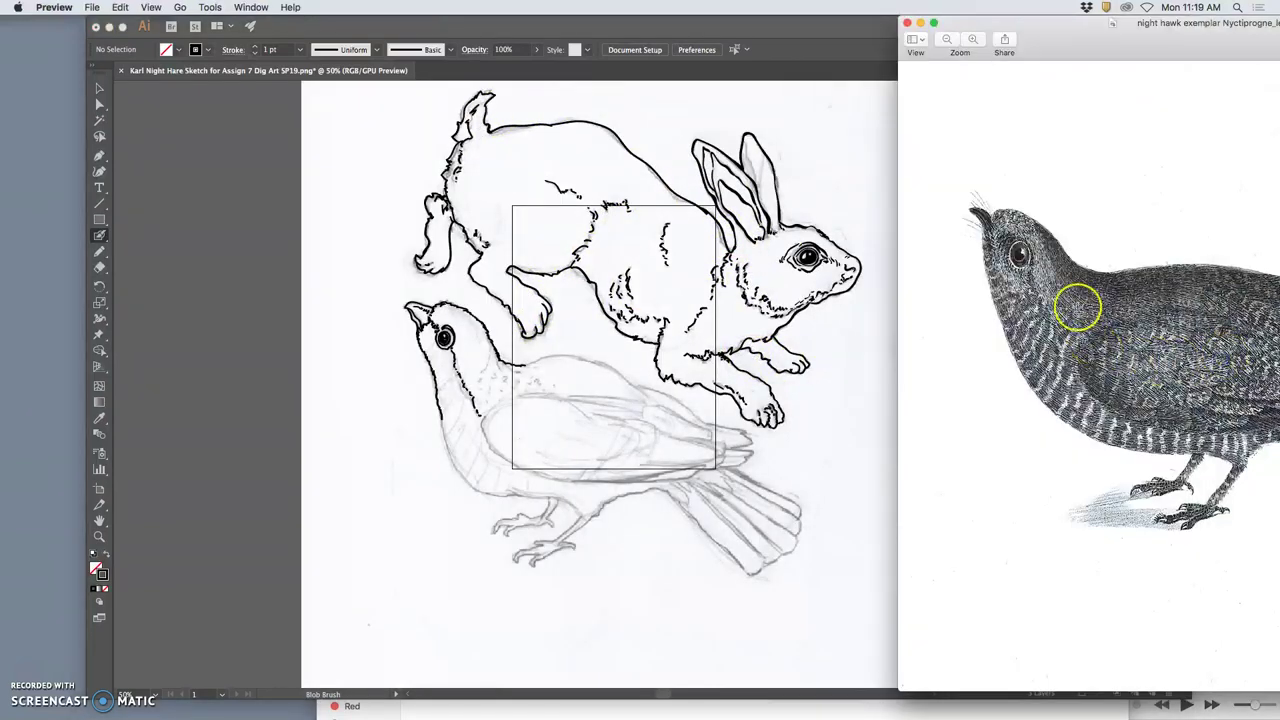
{"action": "left_click", "coordinate": [851, 206]}
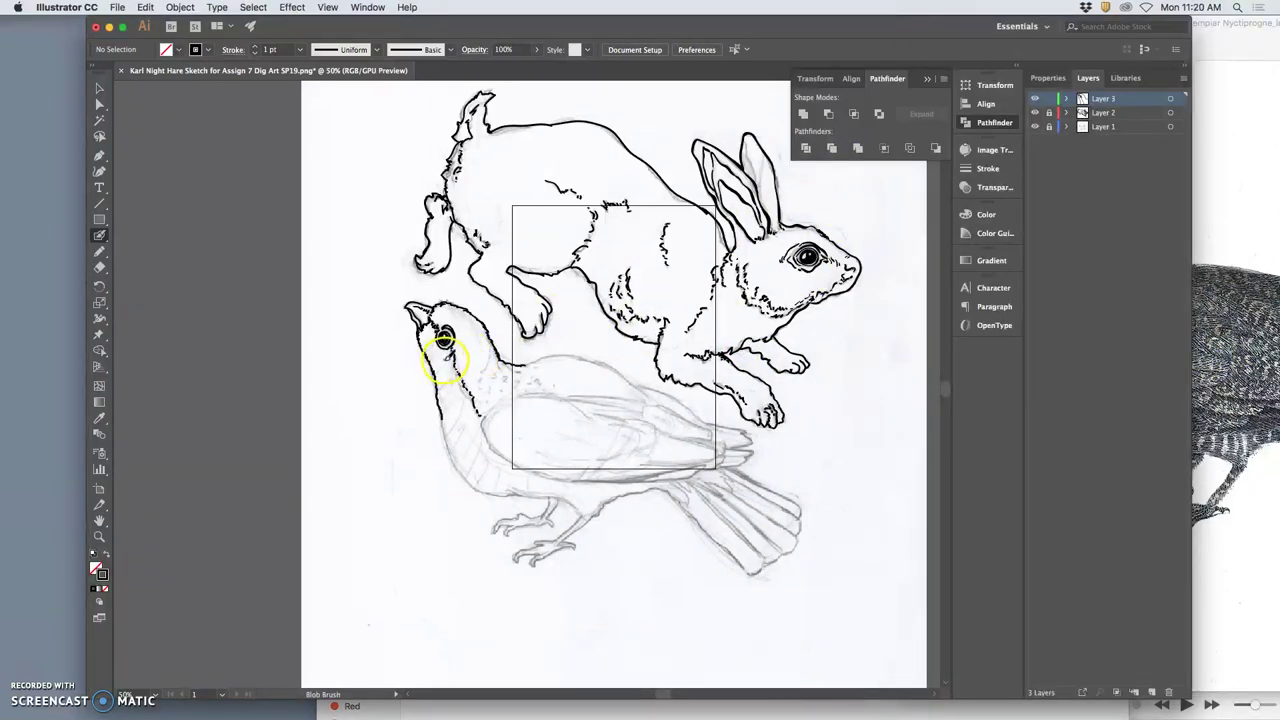
{"action": "left_click_drag", "start_coordinate": [777, 23], "coordinate": [618, 4]}
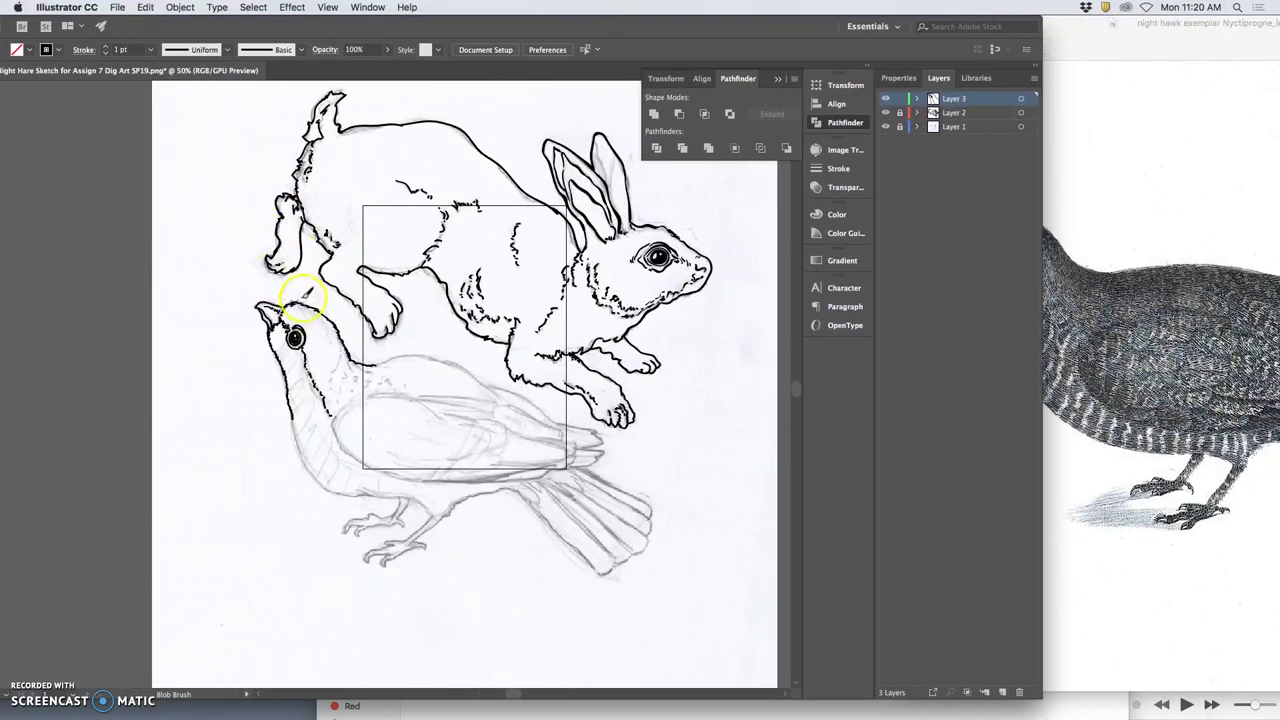
Step: Try inking short feather strokes on the bird's cheek just below the beak with the current brush, and undo them
{"action": "key", "text": "super+="}
{"action": "key", "text": "super+="}
{"action": "key", "text": "super+="}
{"action": "key", "text": "super+="}
{"action": "left_click_drag", "start_coordinate": [229, 257], "coordinate": [510, 369]}
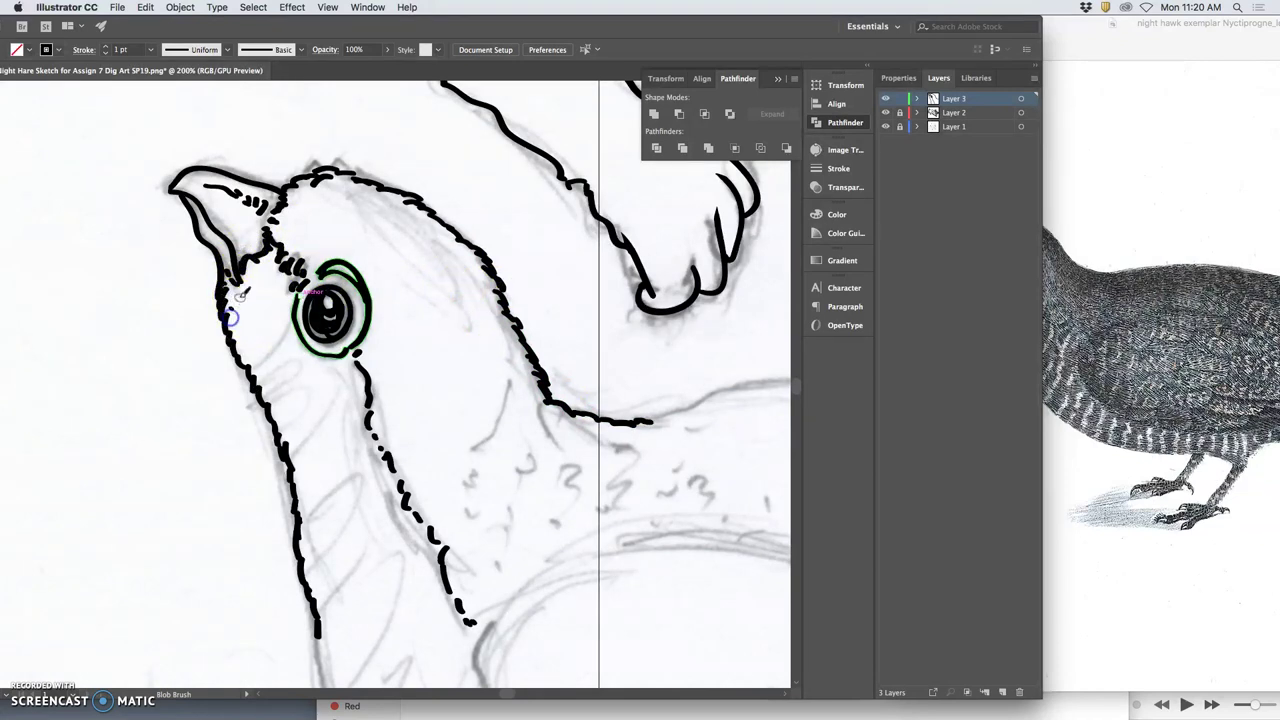
{"action": "key", "text": "a"}
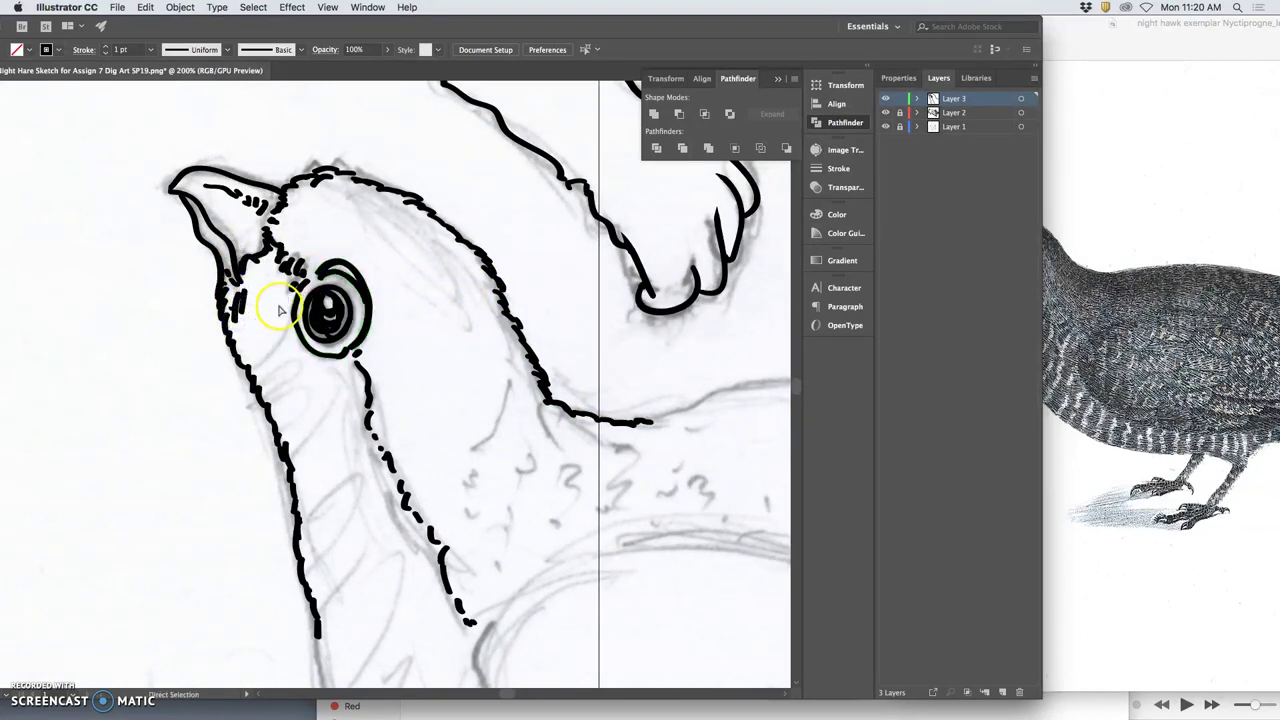
{"action": "key", "text": "shift+b"}
Step: Return the Illustrator window to its earlier place and set the Blob Brush size to 3 pt with a 3 pt Pressure variation
{"action": "left_click_drag", "start_coordinate": [254, 26], "coordinate": [412, 22]}
{"action": "double_click", "coordinate": [109, 236]}
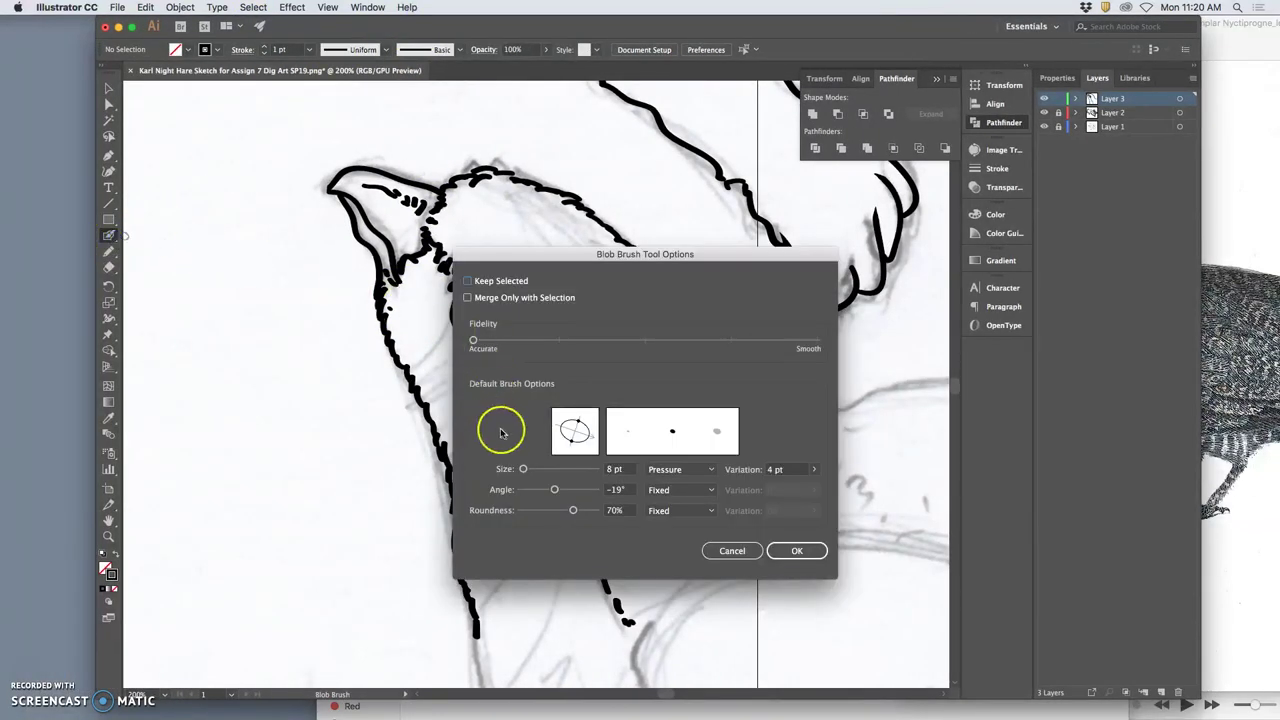
{"action": "left_click_drag", "start_coordinate": [522, 470], "coordinate": [518, 471]}
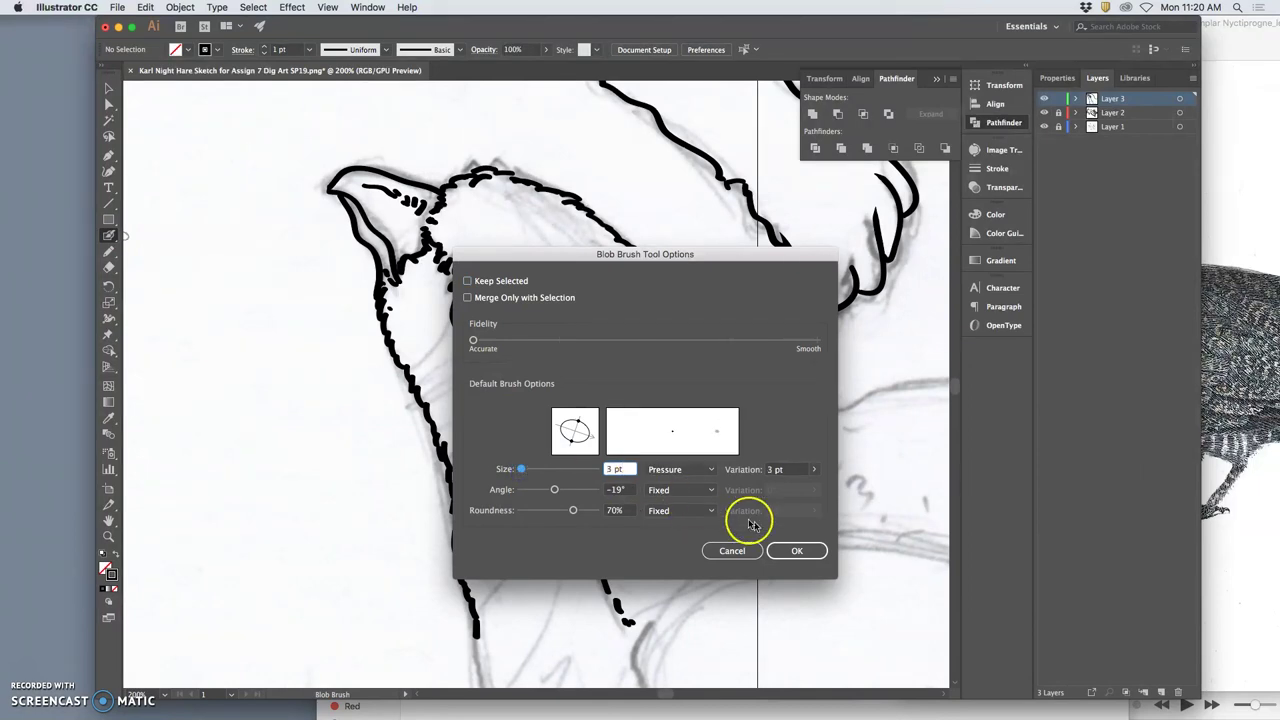
{"action": "left_click", "coordinate": [794, 550]}
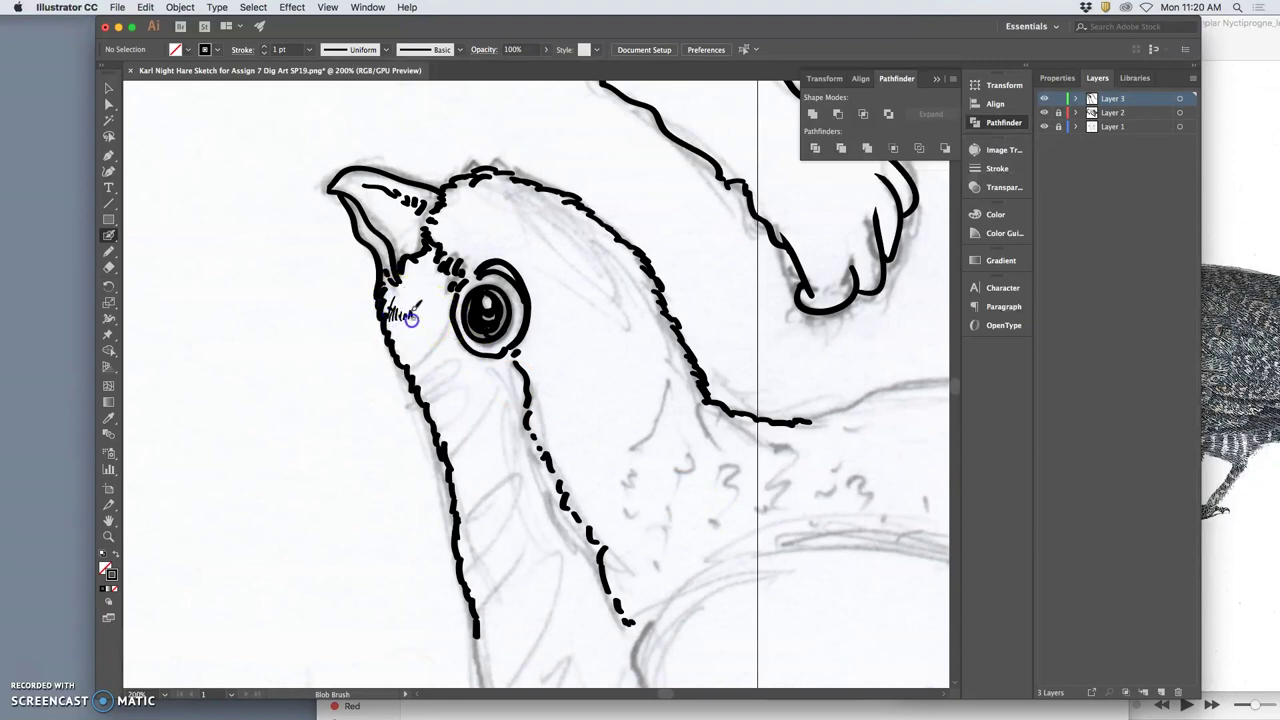
Step: Try inking a row of fine feather strokes across the cheek between the throat outline and the eye, and undo them
{"action": "left_click_drag", "start_coordinate": [410, 310], "coordinate": [425, 314]}
{"action": "left_click", "coordinate": [577, 295], "text": "super"}
{"action": "key", "text": "super+z"}
{"action": "key", "text": "super+z"}
{"action": "key", "text": "super+z"}
{"action": "key", "text": "super+z"}
{"action": "key", "text": "super+z"}
{"action": "key", "text": "super+z"}
{"action": "key", "text": "super+z"}
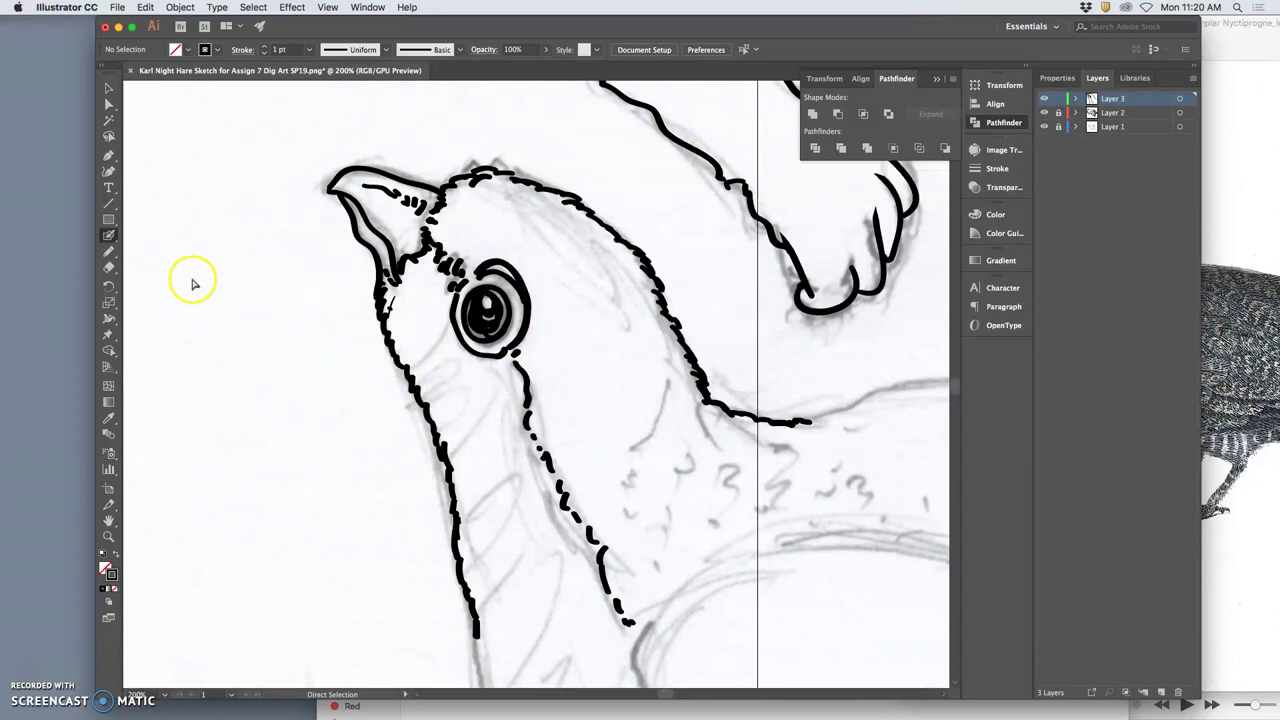
Step: Check the Blob Brush size and ink rows of short, fine feather strokes across the bird's cheek between the throat outline and the eye
{"action": "double_click", "coordinate": [108, 235]}
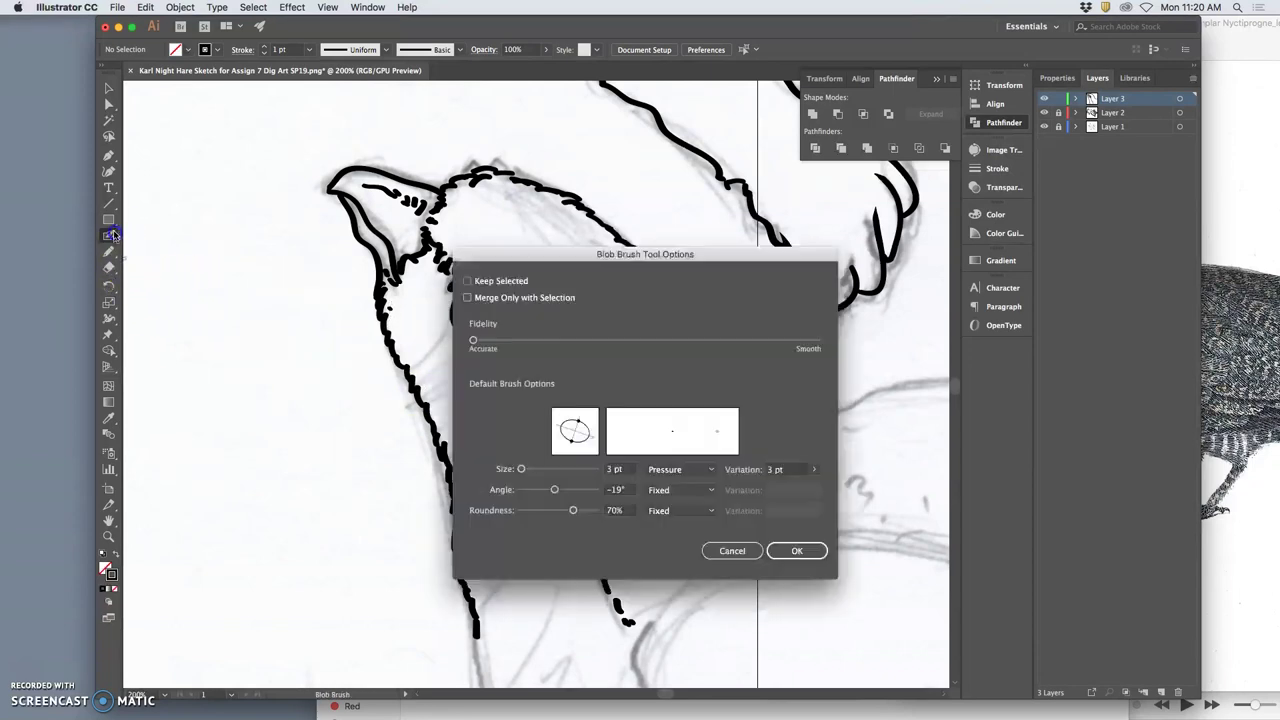
{"action": "left_click", "coordinate": [521, 469]}
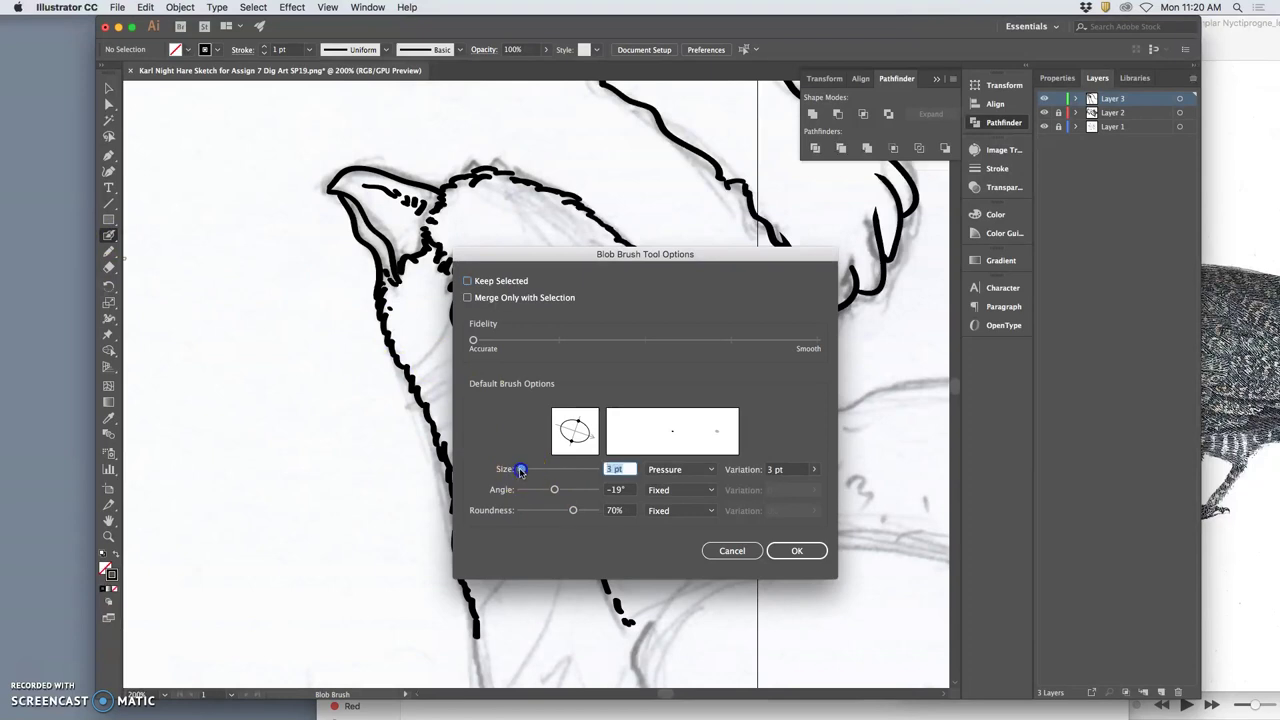
{"action": "left_click", "coordinate": [796, 550]}
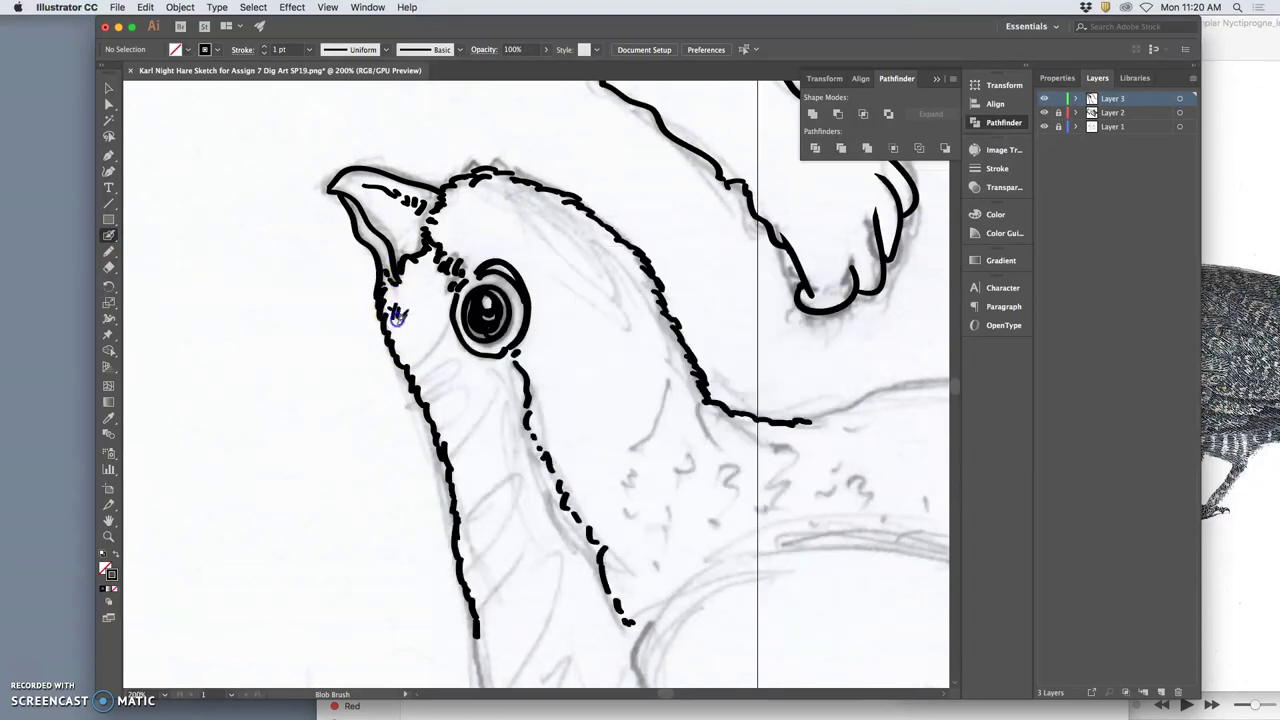
{"action": "left_click_drag", "start_coordinate": [406, 316], "coordinate": [436, 302]}
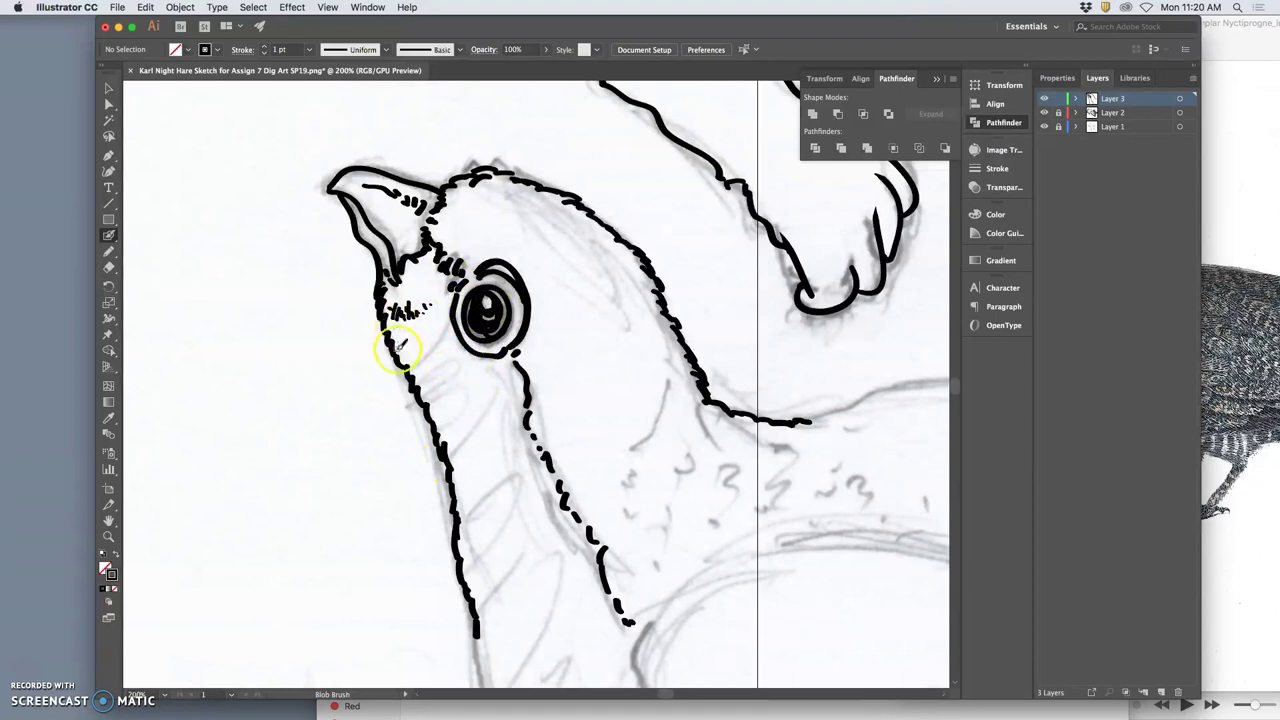
{"action": "mouse_move", "coordinate": [397, 326]}
{"action": "left_mouse_down"}
{"action": "mouse_move", "coordinate": [404, 342]}
{"action": "mouse_move", "coordinate": [440, 314]}
{"action": "left_mouse_up"}
{"action": "mouse_move", "coordinate": [386, 271]}
{"action": "left_mouse_down"}
{"action": "mouse_move", "coordinate": [414, 293]}
{"action": "mouse_move", "coordinate": [425, 284]}
{"action": "mouse_move", "coordinate": [404, 272]}
{"action": "mouse_move", "coordinate": [432, 256]}
{"action": "left_mouse_up"}
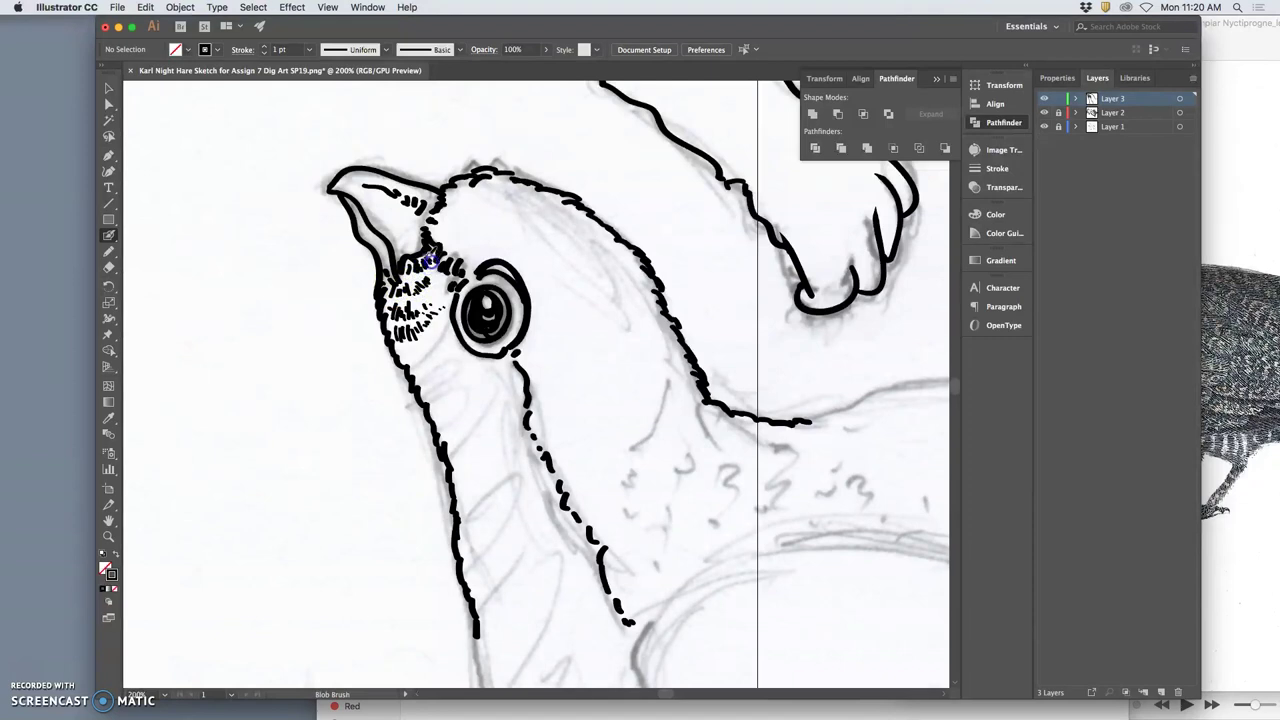
Step: Hide the scanned sketch on Layer 1 to check the inked lines alone, show it again, and view the drawing at 150%
{"action": "left_click", "coordinate": [1045, 126]}
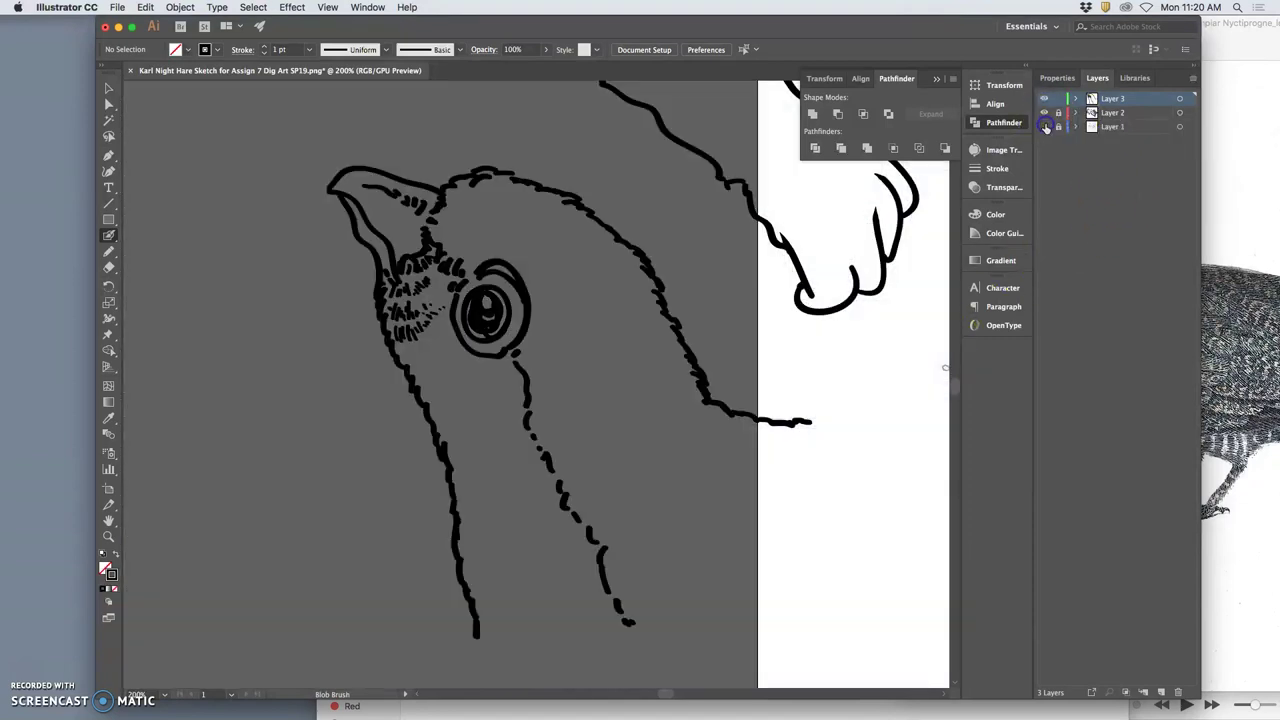
{"action": "left_click", "coordinate": [1045, 126]}
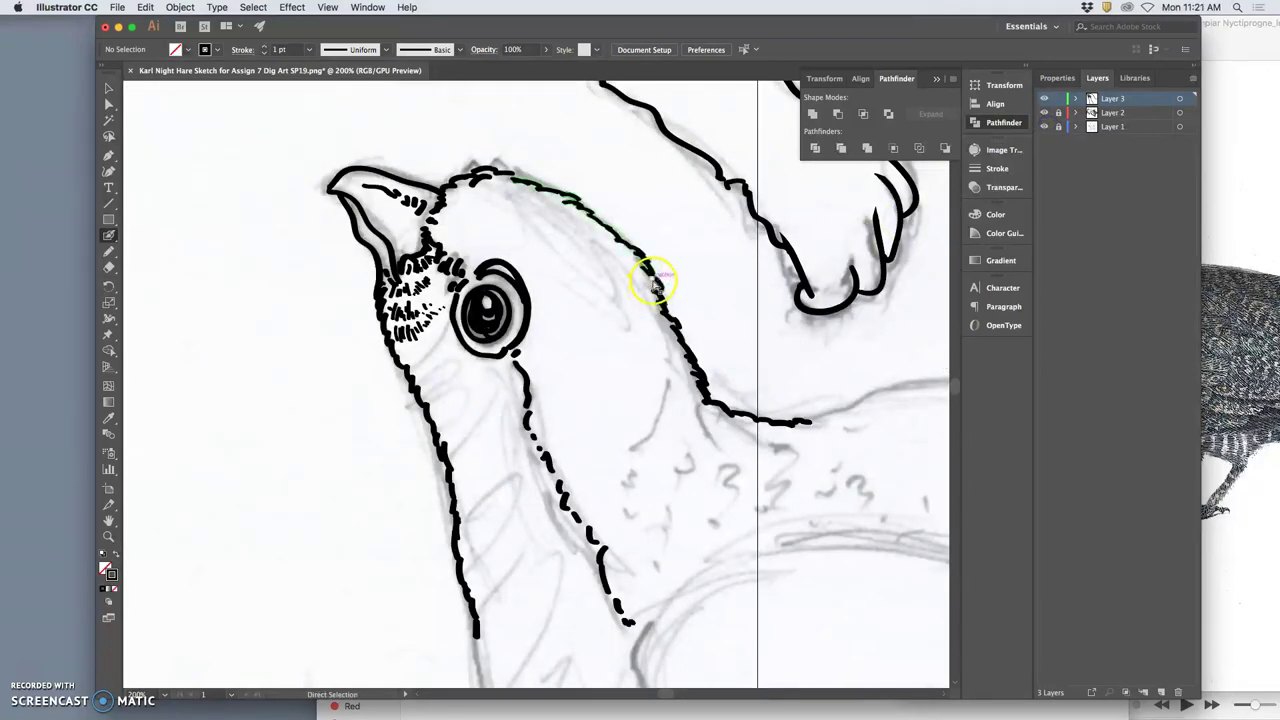
{"action": "key", "text": "super+minus"}
{"action": "key", "text": "super+minus"}
{"action": "key", "text": "super+minus"}
{"action": "key", "text": "super+minus"}
{"action": "key", "text": "super+plus"}
{"action": "key", "text": "super+plus"}
{"action": "key", "text": "super+plus"}
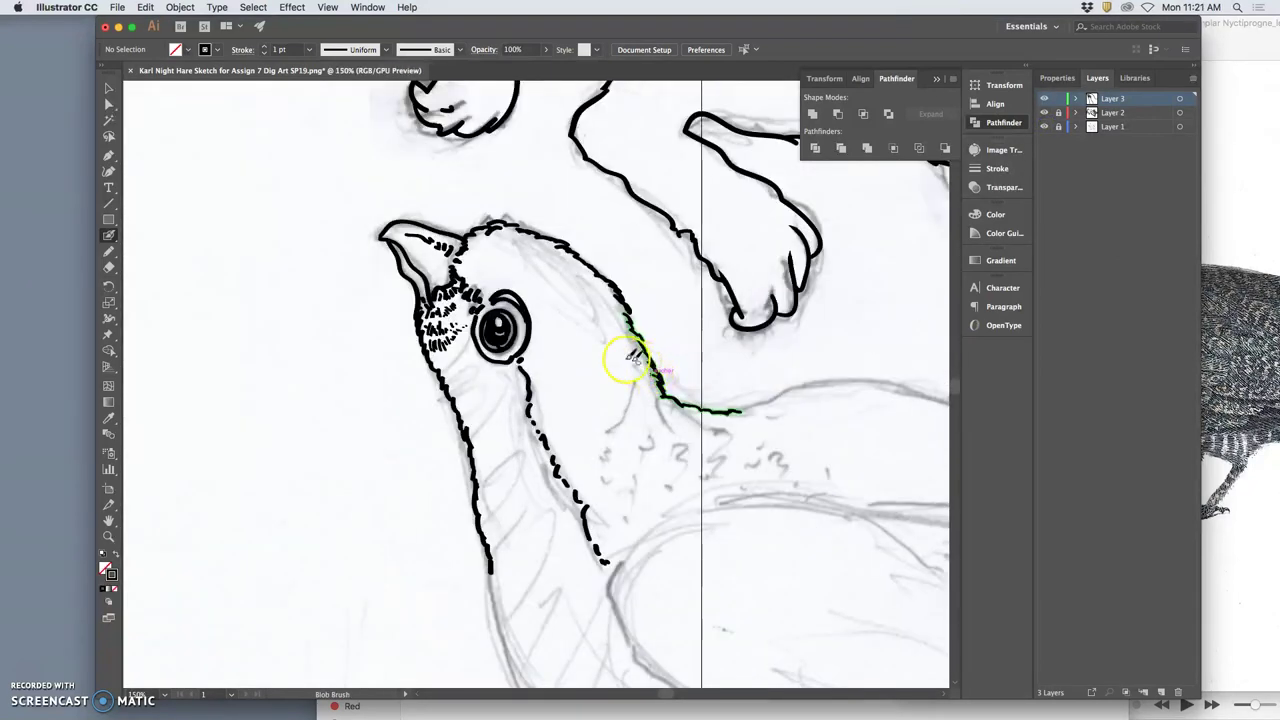
Step: Ink short hatching strokes along the bird's beak and fill the cheek with denser feather strokes up to the front of the eye
{"action": "left_click", "coordinate": [1230, 316]}
{"action": "left_click", "coordinate": [410, 237]}
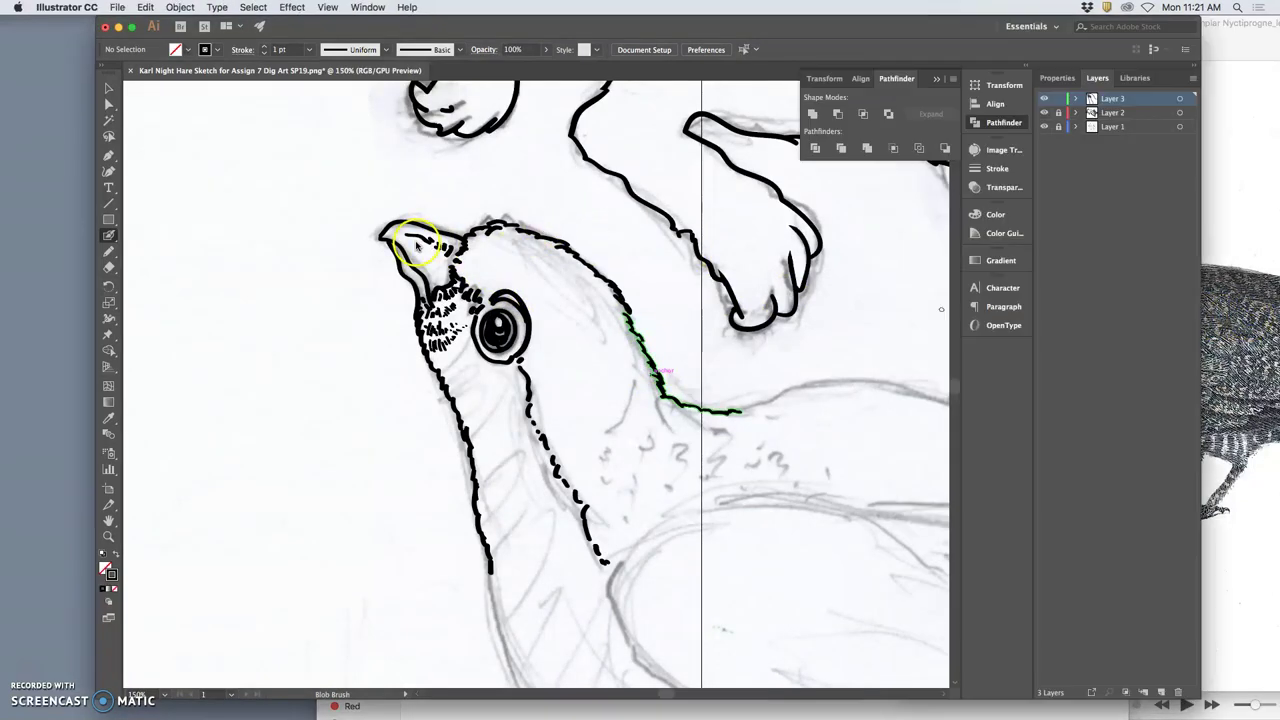
{"action": "mouse_move", "coordinate": [410, 237]}
{"action": "left_mouse_down"}
{"action": "mouse_move", "coordinate": [447, 283]}
{"action": "mouse_move", "coordinate": [434, 258]}
{"action": "mouse_move", "coordinate": [414, 270]}
{"action": "mouse_move", "coordinate": [382, 232]}
{"action": "mouse_move", "coordinate": [438, 258]}
{"action": "mouse_move", "coordinate": [443, 300]}
{"action": "mouse_move", "coordinate": [466, 312]}
{"action": "left_mouse_up"}
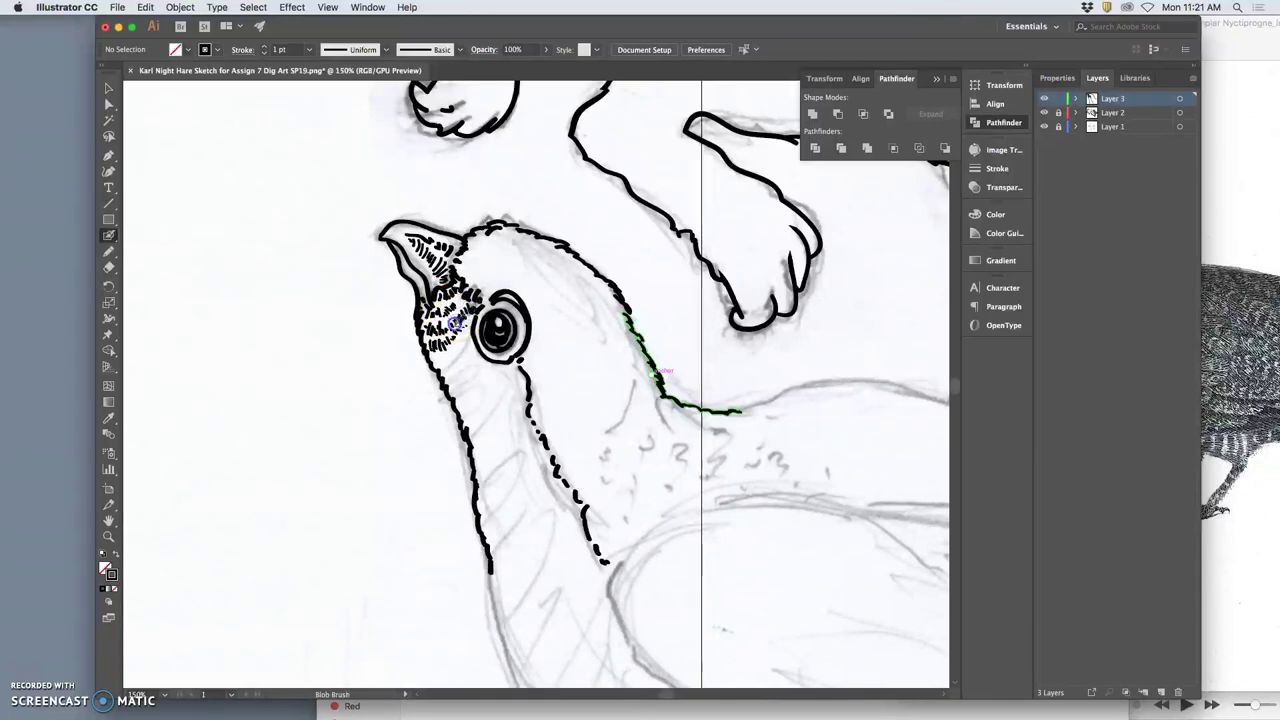
{"action": "mouse_move", "coordinate": [468, 318]}
{"action": "left_mouse_down"}
{"action": "mouse_move", "coordinate": [470, 355]}
{"action": "mouse_move", "coordinate": [430, 357]}
{"action": "mouse_move", "coordinate": [447, 362]}
{"action": "mouse_move", "coordinate": [438, 374]}
{"action": "mouse_move", "coordinate": [474, 348]}
{"action": "left_mouse_up"}
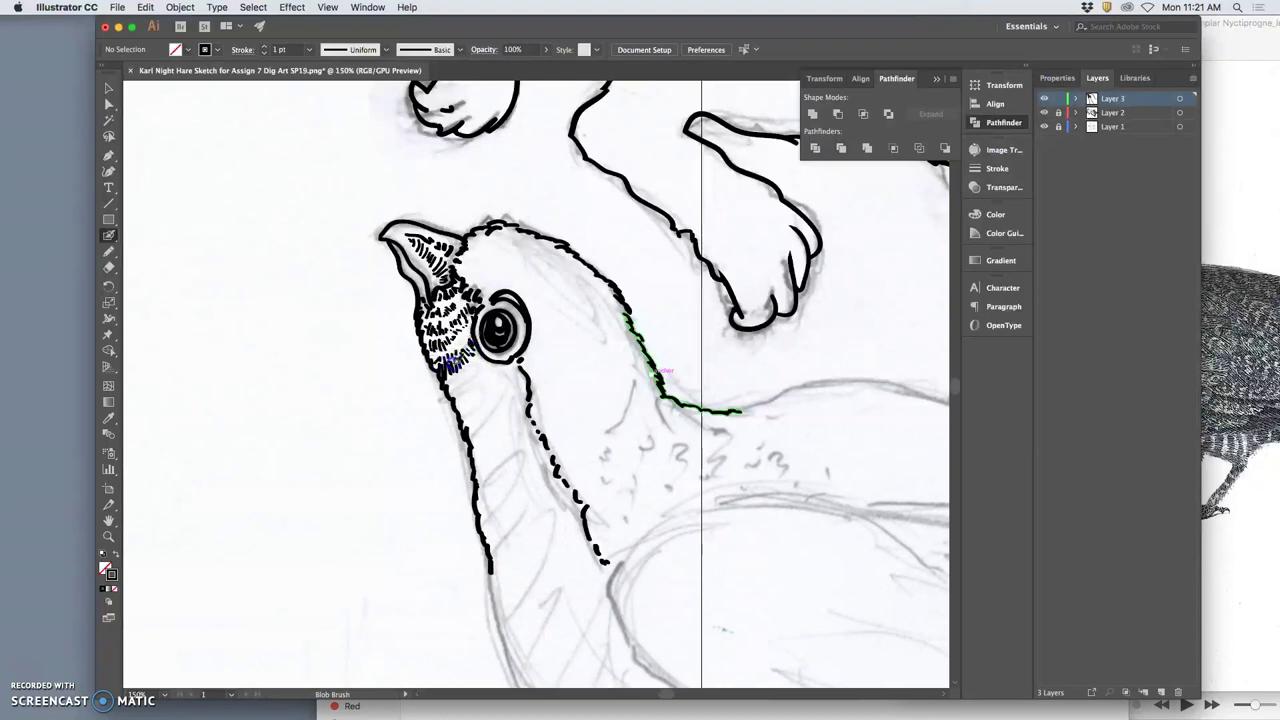
{"action": "left_click_drag", "start_coordinate": [455, 362], "coordinate": [450, 338]}
{"action": "left_click_drag", "start_coordinate": [478, 312], "coordinate": [479, 293]}
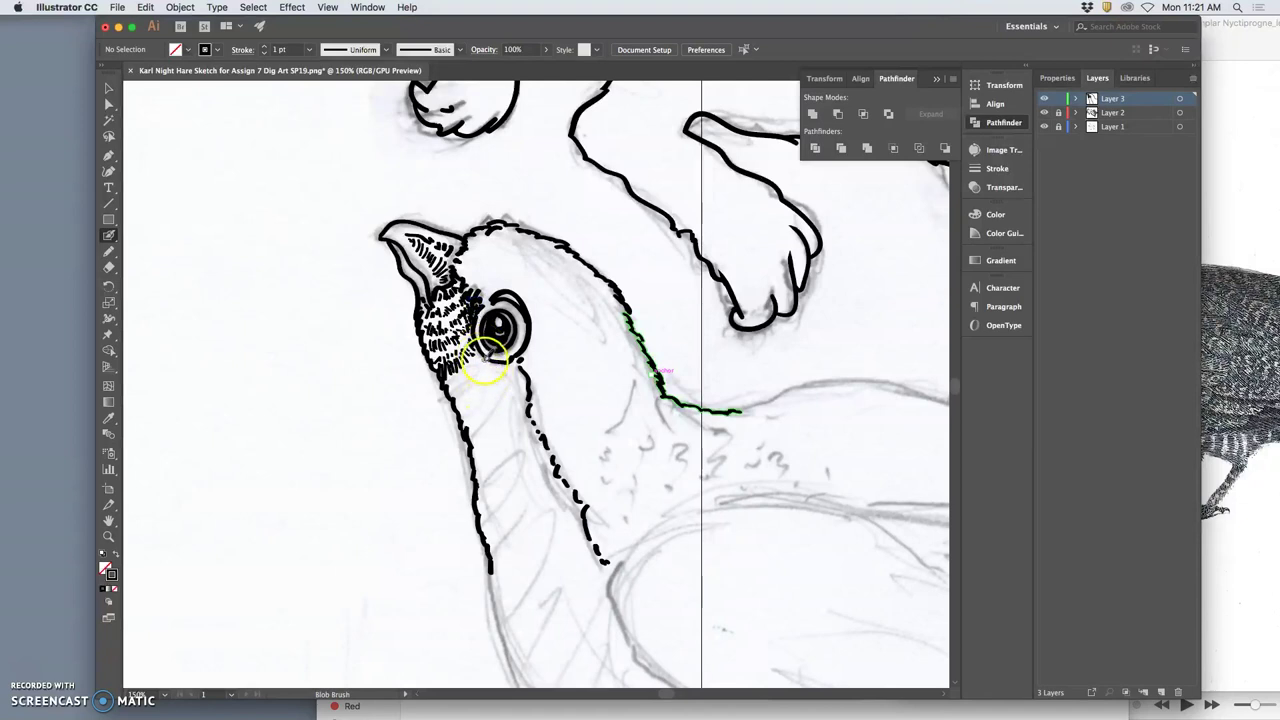
Step: Ink dense rows of short feather strokes below the eye and down the upper throat, undoing a stray stroke
{"action": "mouse_move", "coordinate": [486, 345]}
{"action": "left_mouse_down"}
{"action": "mouse_move", "coordinate": [460, 398]}
{"action": "mouse_move", "coordinate": [486, 380]}
{"action": "mouse_move", "coordinate": [493, 391]}
{"action": "mouse_move", "coordinate": [488, 368]}
{"action": "mouse_move", "coordinate": [500, 390]}
{"action": "mouse_move", "coordinate": [518, 364]}
{"action": "mouse_move", "coordinate": [489, 388]}
{"action": "left_mouse_up"}
{"action": "key", "text": "super+z"}
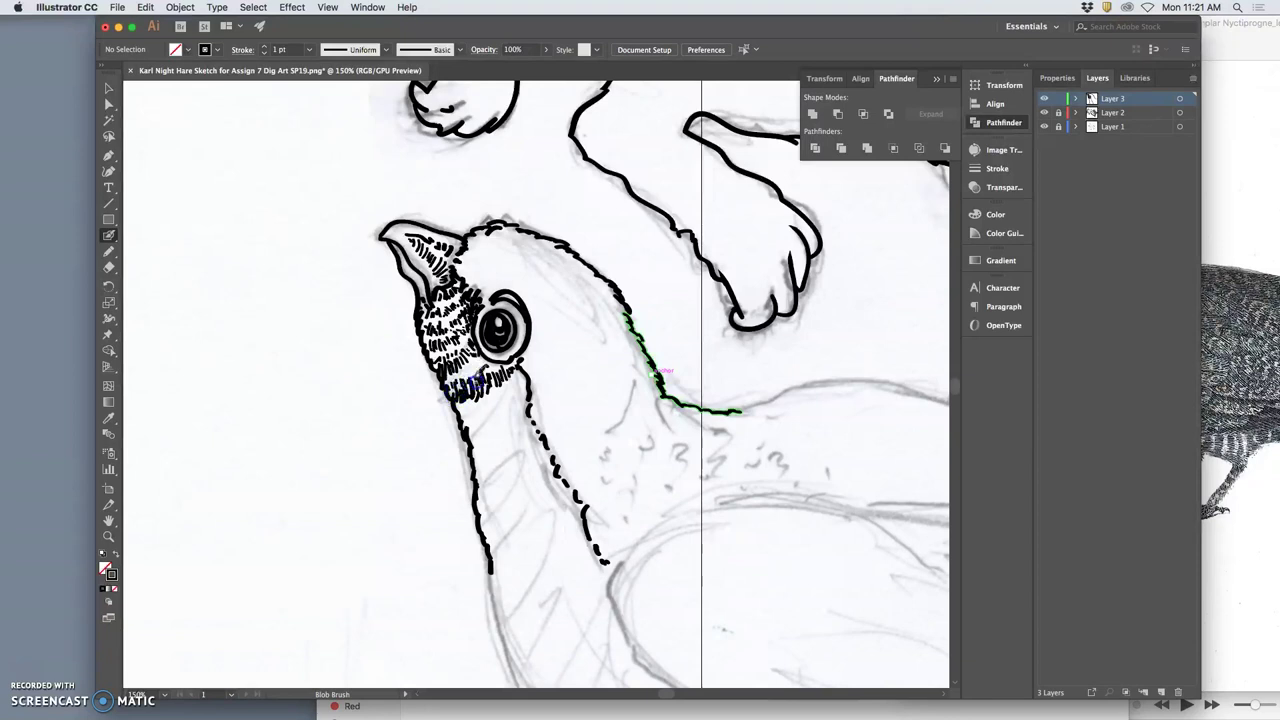
{"action": "mouse_move", "coordinate": [496, 368]}
{"action": "left_mouse_down"}
{"action": "mouse_move", "coordinate": [476, 378]}
{"action": "mouse_move", "coordinate": [465, 416]}
{"action": "mouse_move", "coordinate": [491, 412]}
{"action": "mouse_move", "coordinate": [478, 418]}
{"action": "left_mouse_up"}
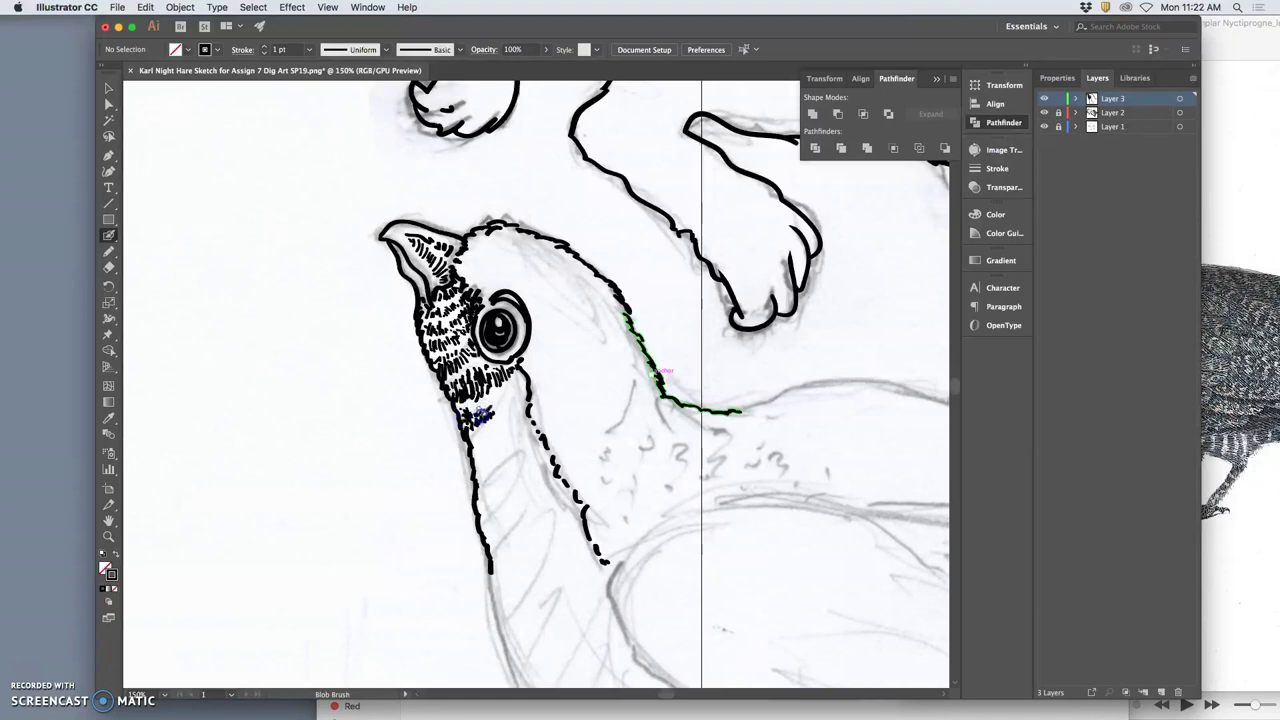